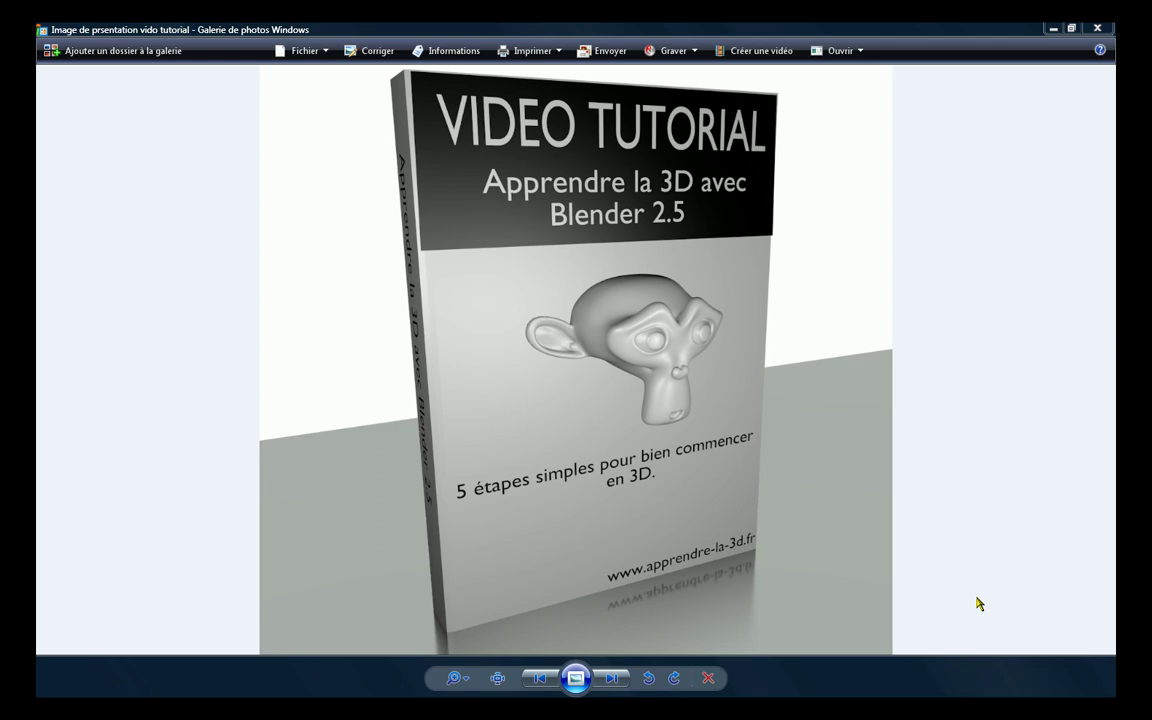
Step: Minimize the Windows Photo Gallery window showing the tutorial cover image
{"action": "left_click", "coordinate": [1053, 29]}
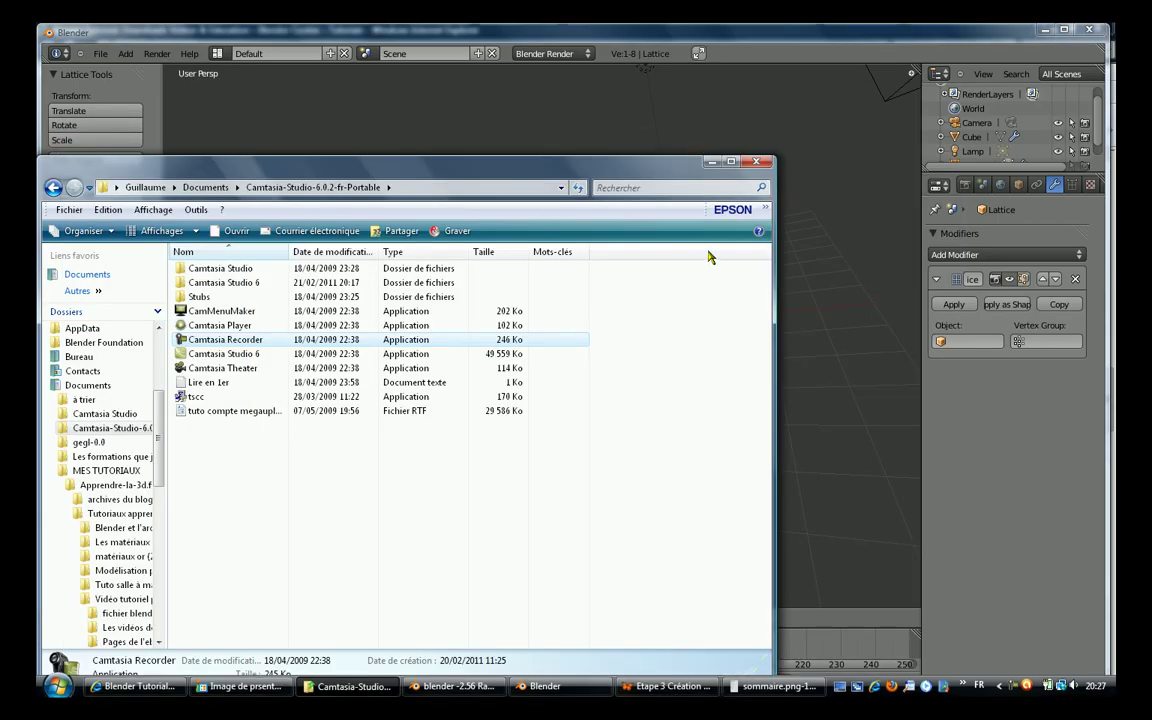
Step: Underline the Etape 3 line of sommaire.png in GIMP with a black brush stroke
{"action": "left_click", "coordinate": [711, 162]}
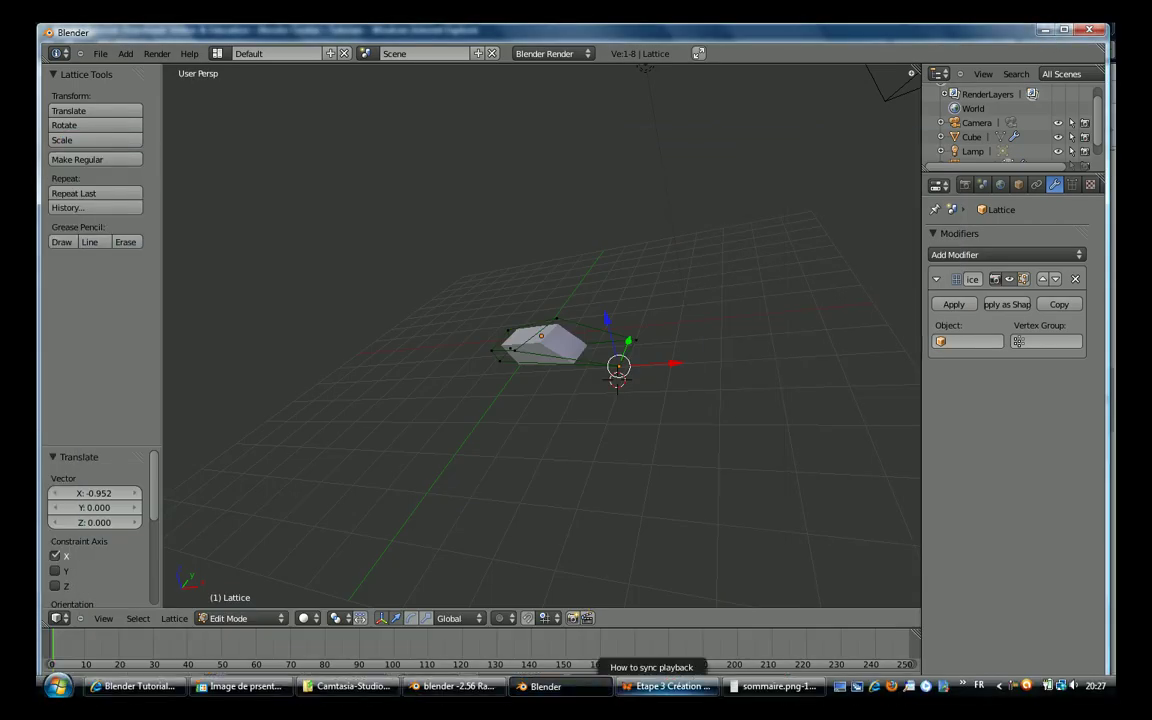
{"action": "left_click", "coordinate": [757, 690]}
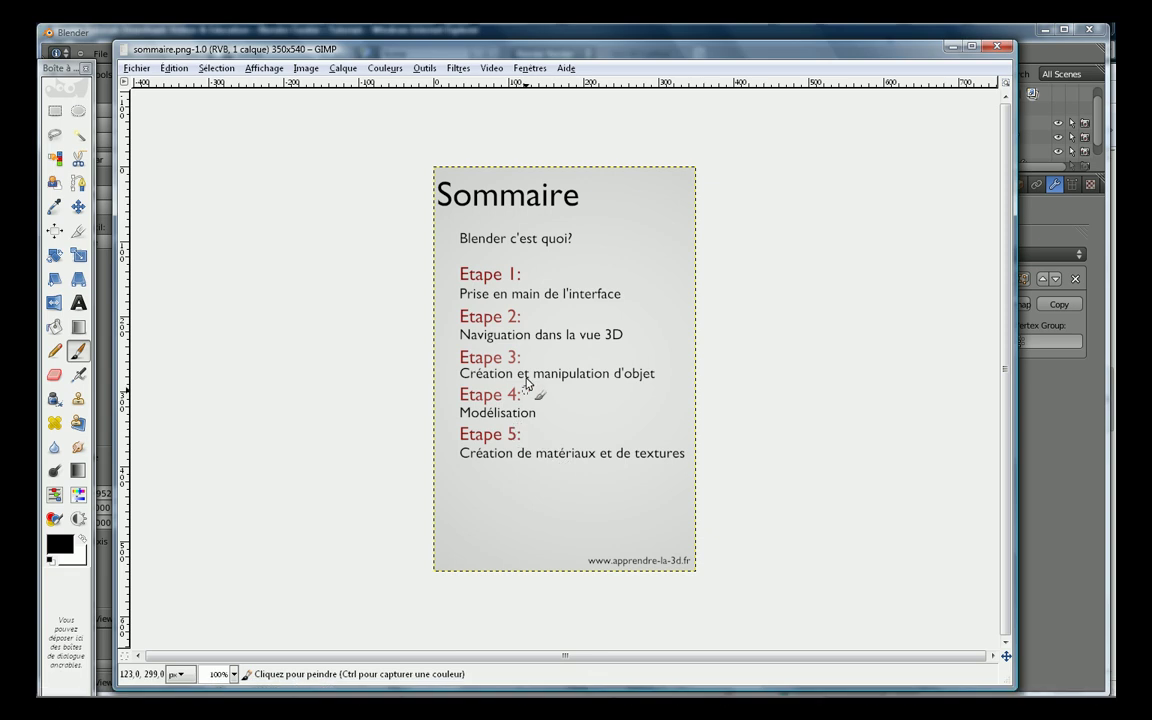
{"action": "left_click_drag", "start_coordinate": [458, 381], "coordinate": [664, 382]}
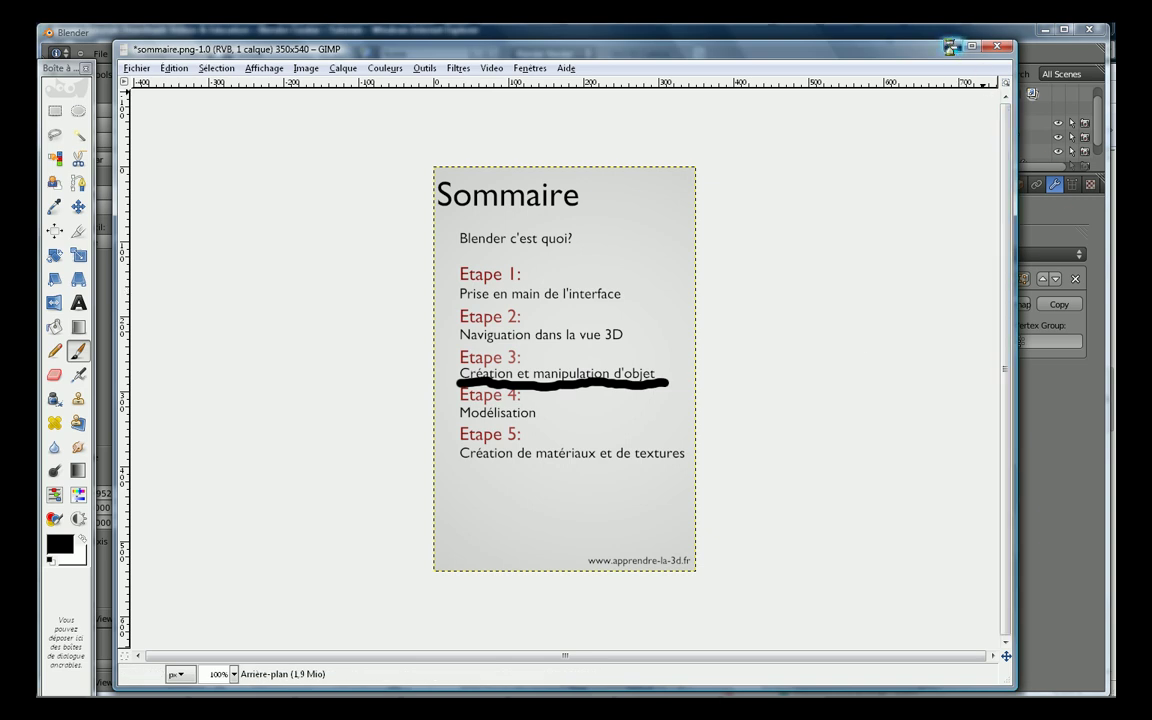
{"action": "left_click", "coordinate": [948, 46]}
Step: Unfold Sélection d'objet and Sélection de base d'un objet in FreeMind to reveal Clique droit
{"action": "mouse_move", "coordinate": [545, 686]}
{"action": "left_click", "coordinate": [650, 687]}
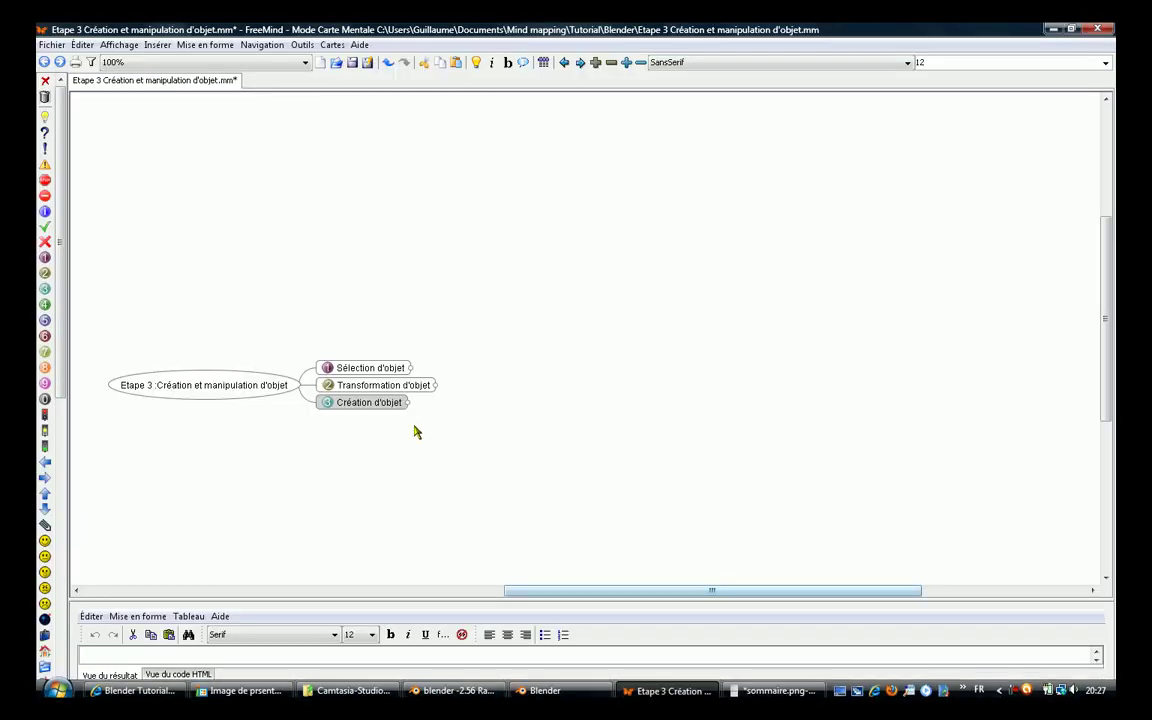
{"action": "left_click", "coordinate": [376, 372]}
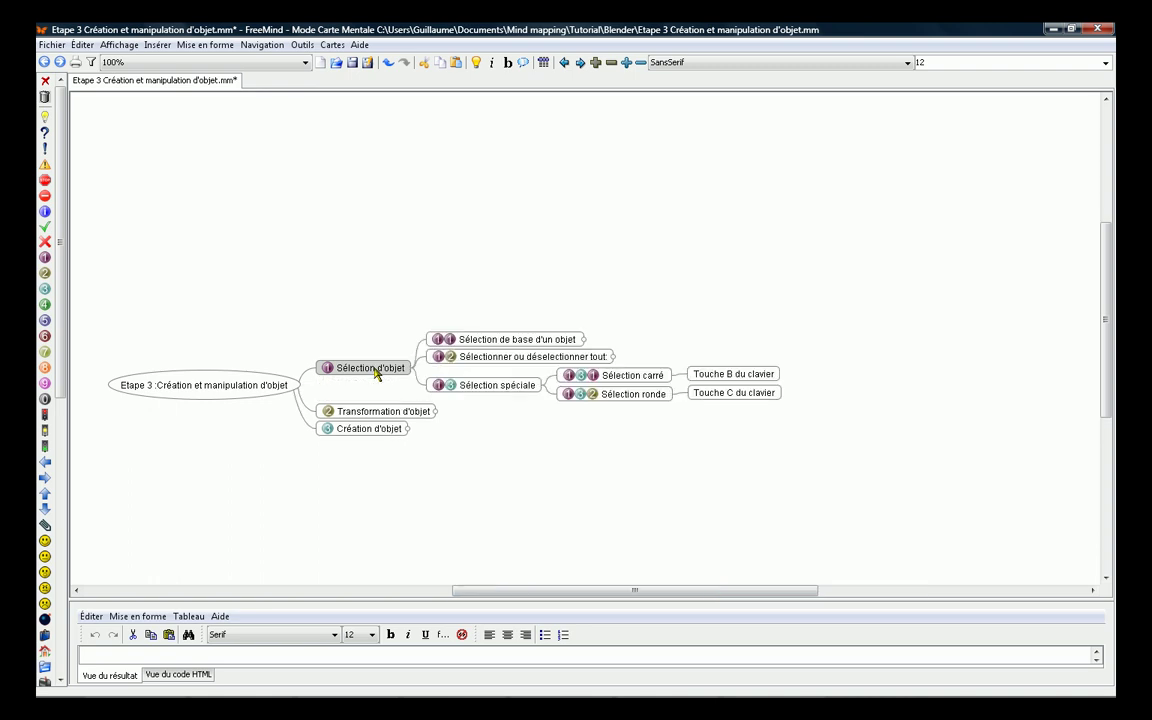
{"action": "left_click", "coordinate": [482, 390]}
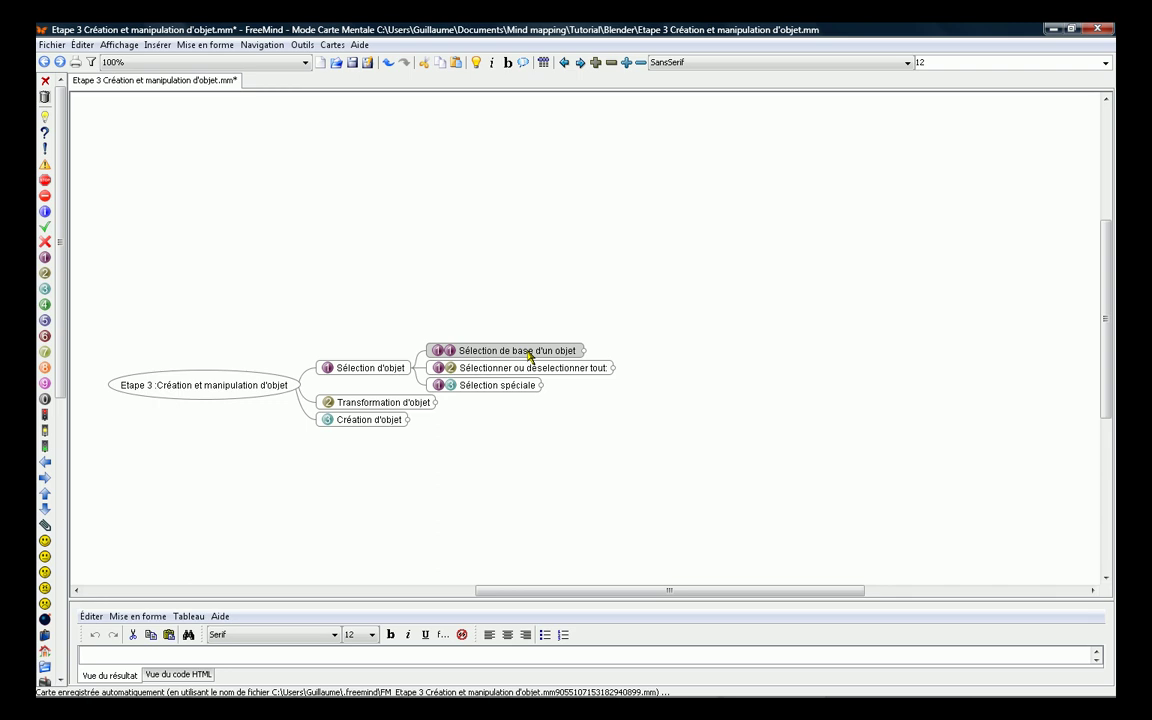
{"action": "left_click", "coordinate": [529, 356]}
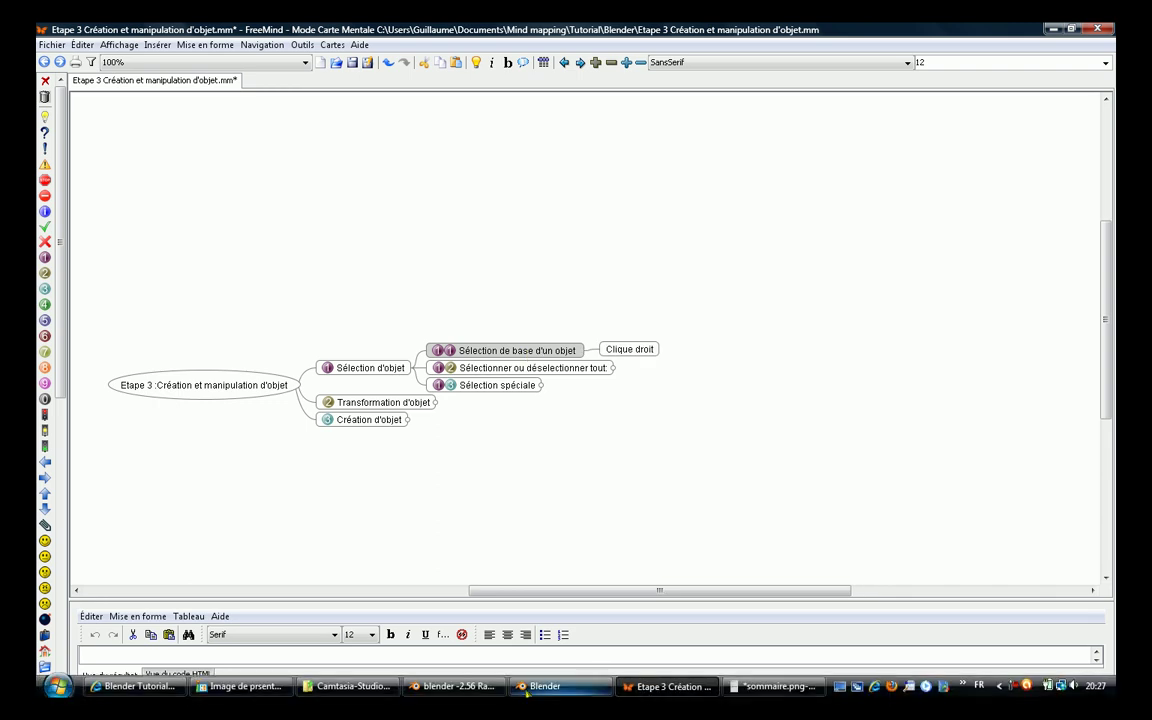
{"action": "left_click", "coordinate": [545, 686]}
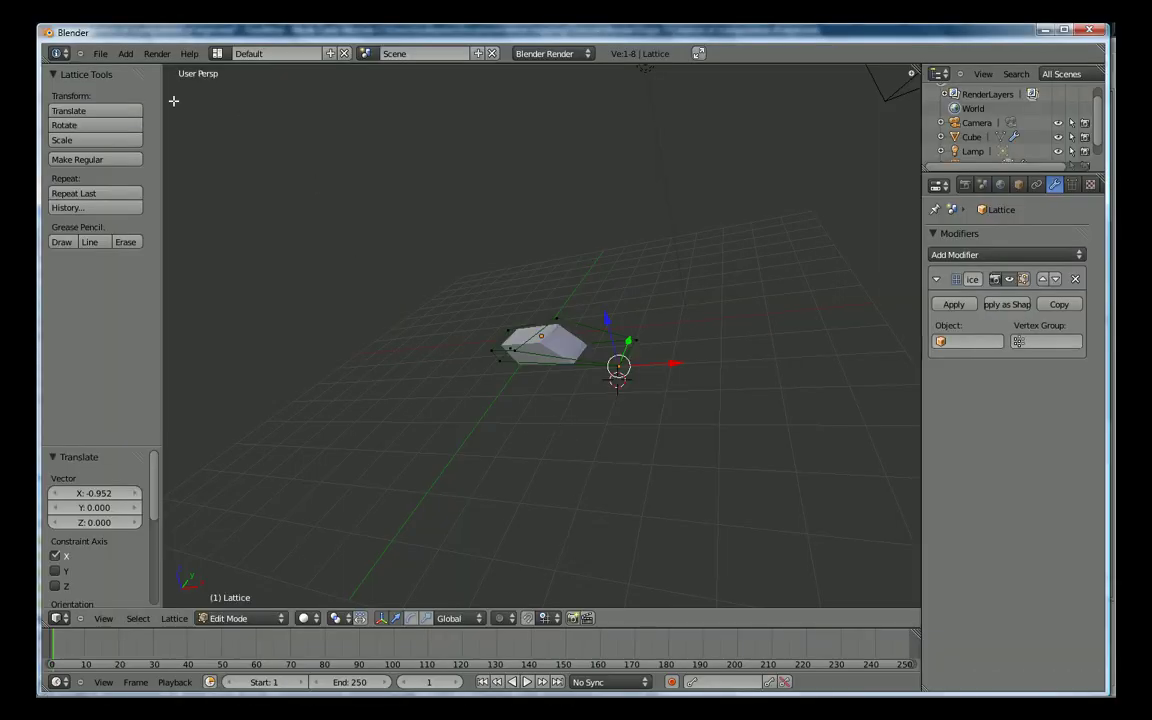
Step: Start a new default scene, deselect everything and select only the cube
{"action": "left_click", "coordinate": [100, 53]}
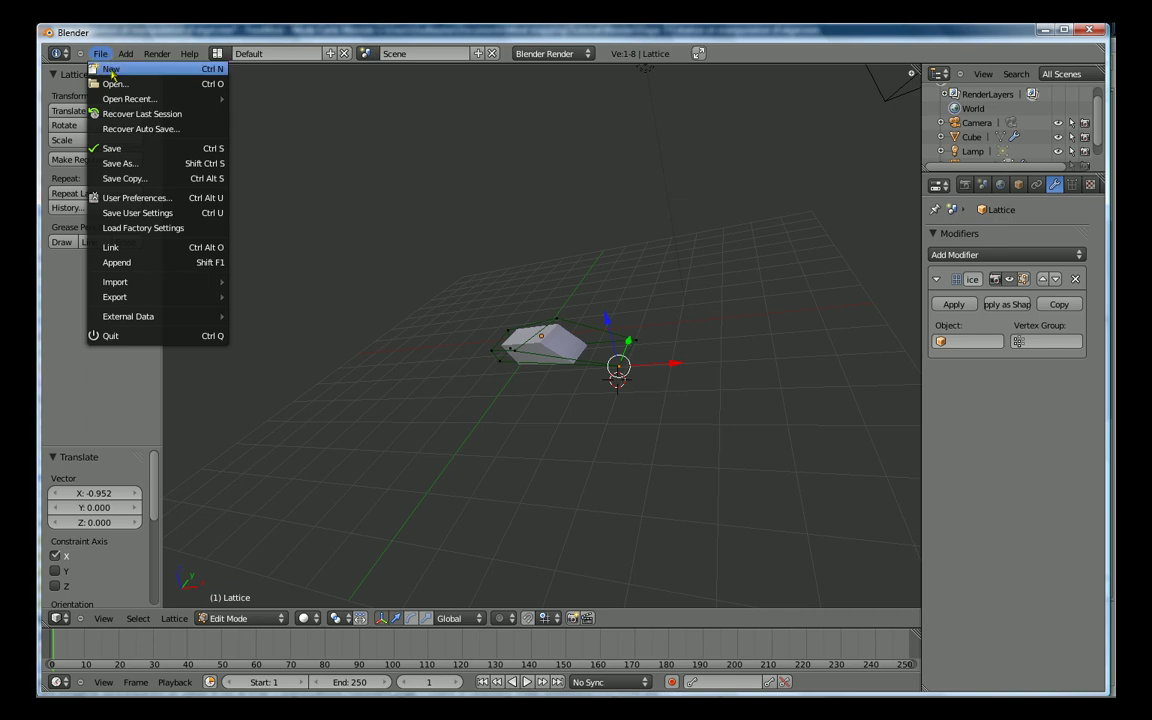
{"action": "left_click", "coordinate": [112, 73]}
{"action": "scroll", "coordinate": [471, 301], "scroll_direction": "up", "scroll_amount": 4}
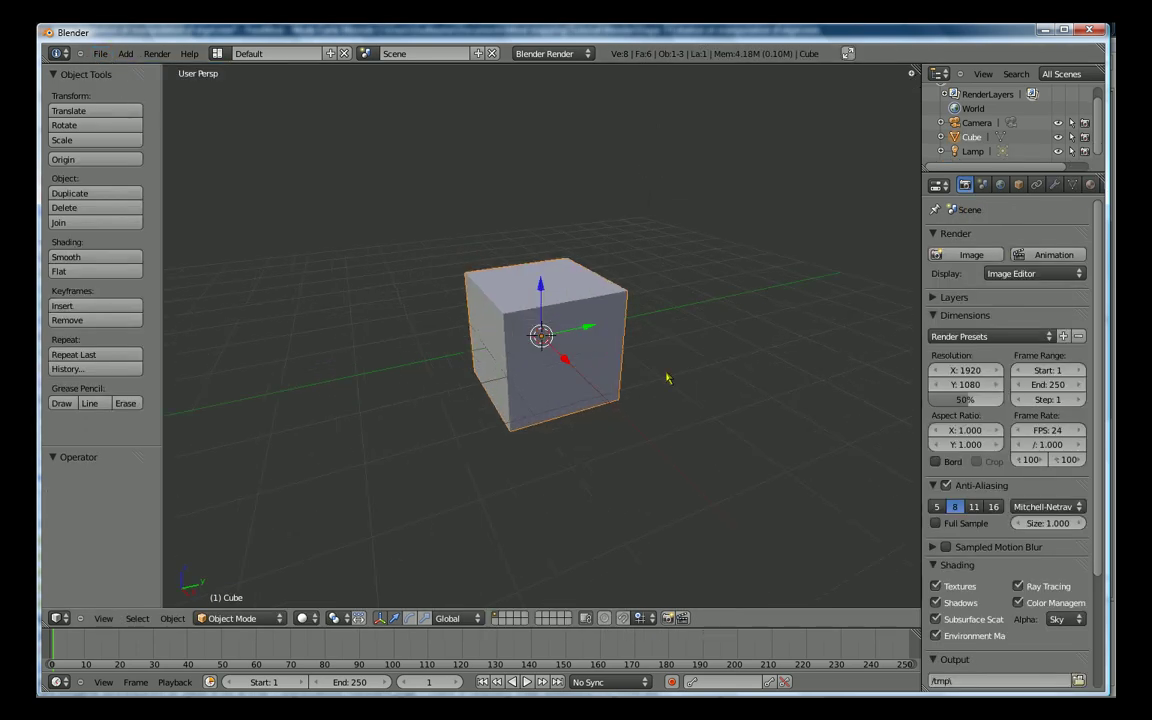
{"action": "key", "text": "a"}
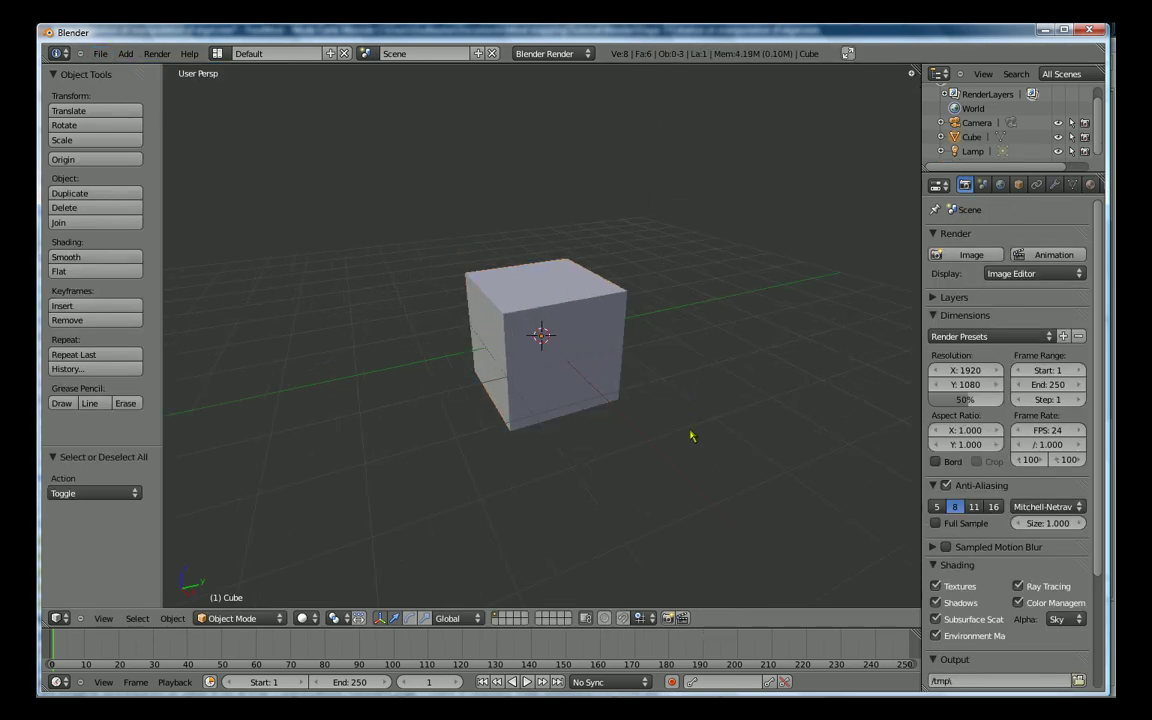
{"action": "right_click", "coordinate": [584, 332]}
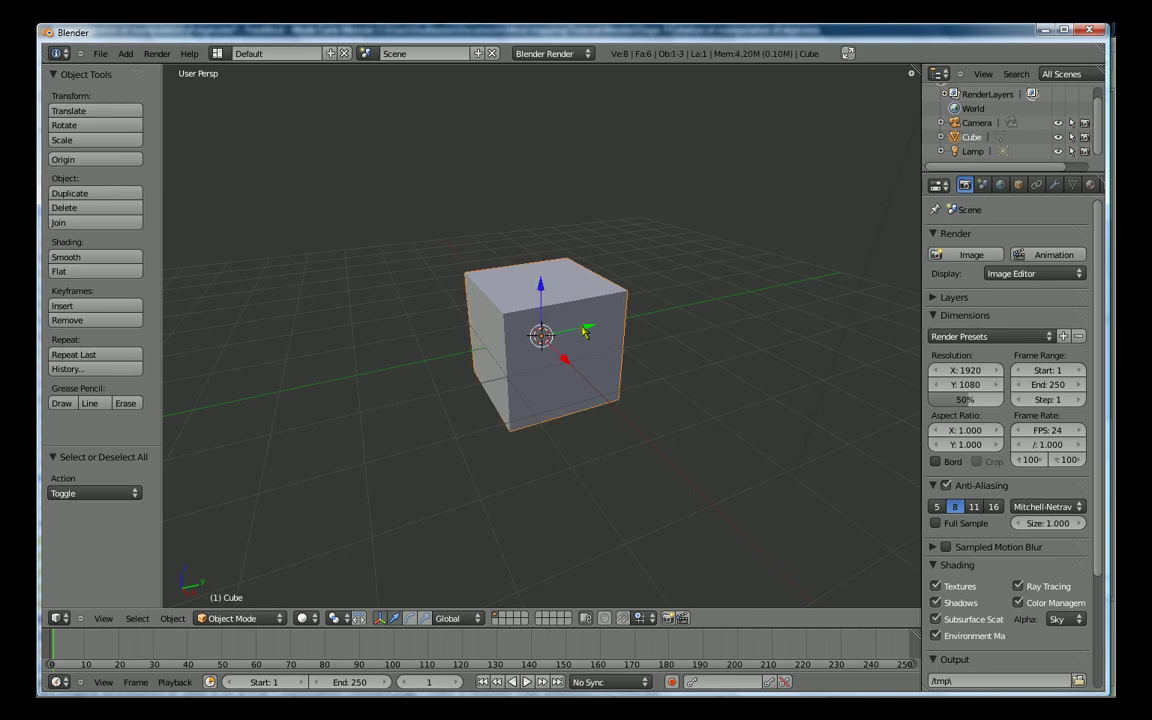
Step: Duplicate the cube eight times with Shift+D, arranging the copies in a three-by-three grid
{"action": "scroll", "coordinate": [597, 335], "scroll_direction": "down", "scroll_amount": 4}
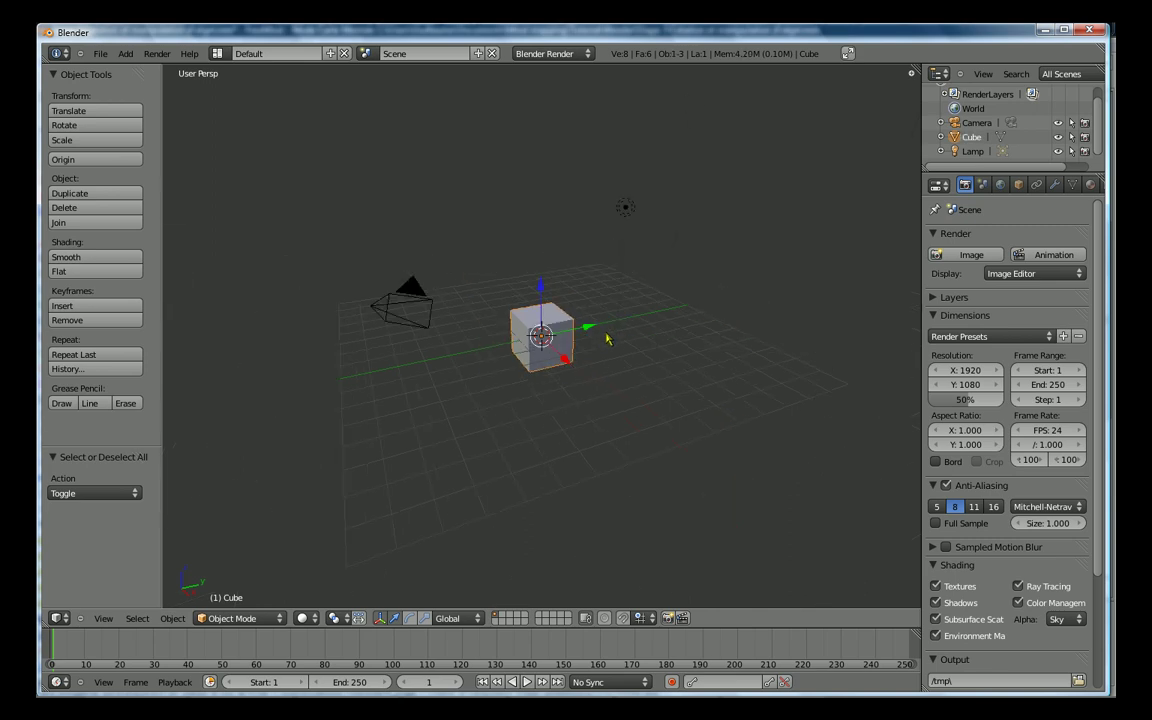
{"action": "key", "text": "shift+d"}
{"action": "left_click", "coordinate": [704, 329]}
{"action": "key", "text": "shift+d"}
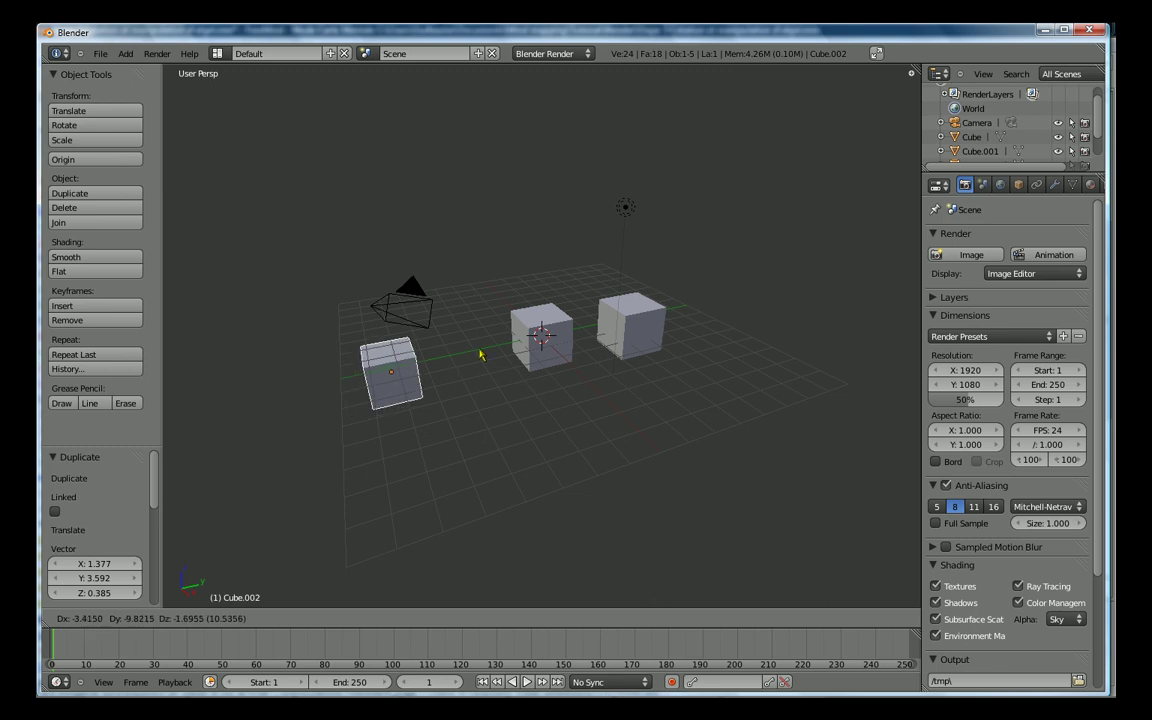
{"action": "left_click", "coordinate": [502, 374]}
{"action": "key", "text": "shift+d"}
{"action": "left_click", "coordinate": [484, 297]}
{"action": "key", "text": "shift+d"}
{"action": "left_click", "coordinate": [586, 265]}
{"action": "key", "text": "shift+d"}
{"action": "left_click", "coordinate": [676, 248]}
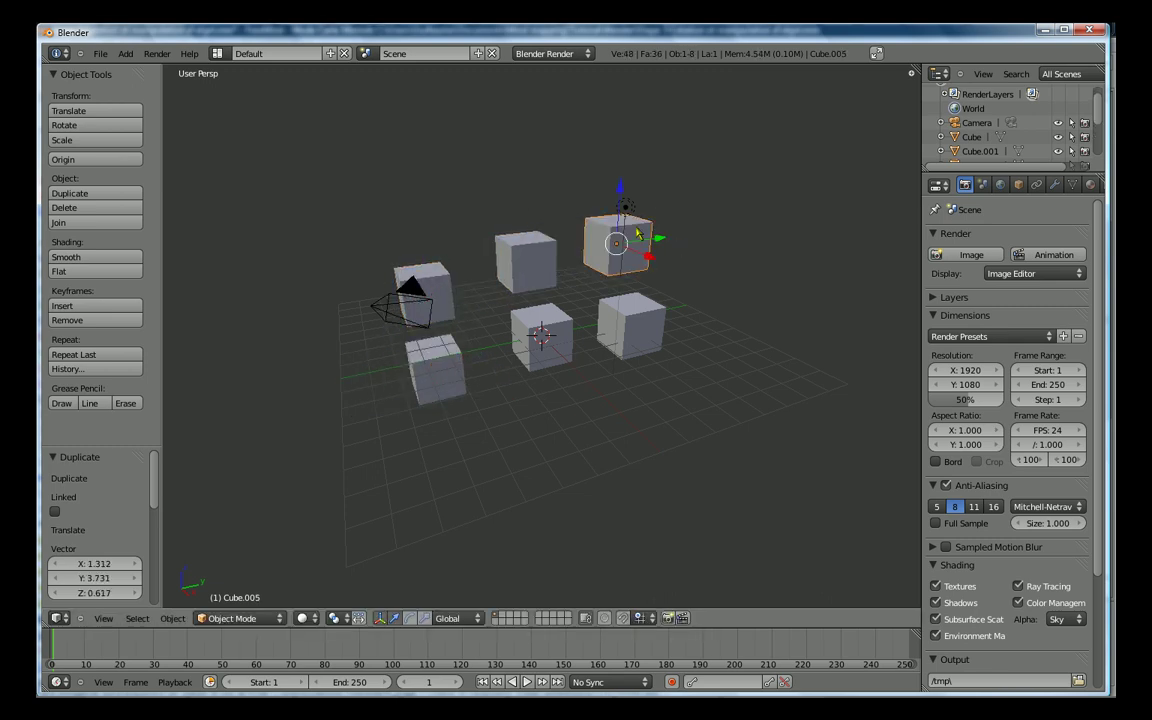
{"action": "key", "text": "shift+d"}
{"action": "left_click", "coordinate": [488, 226]}
{"action": "key", "text": "shift+d"}
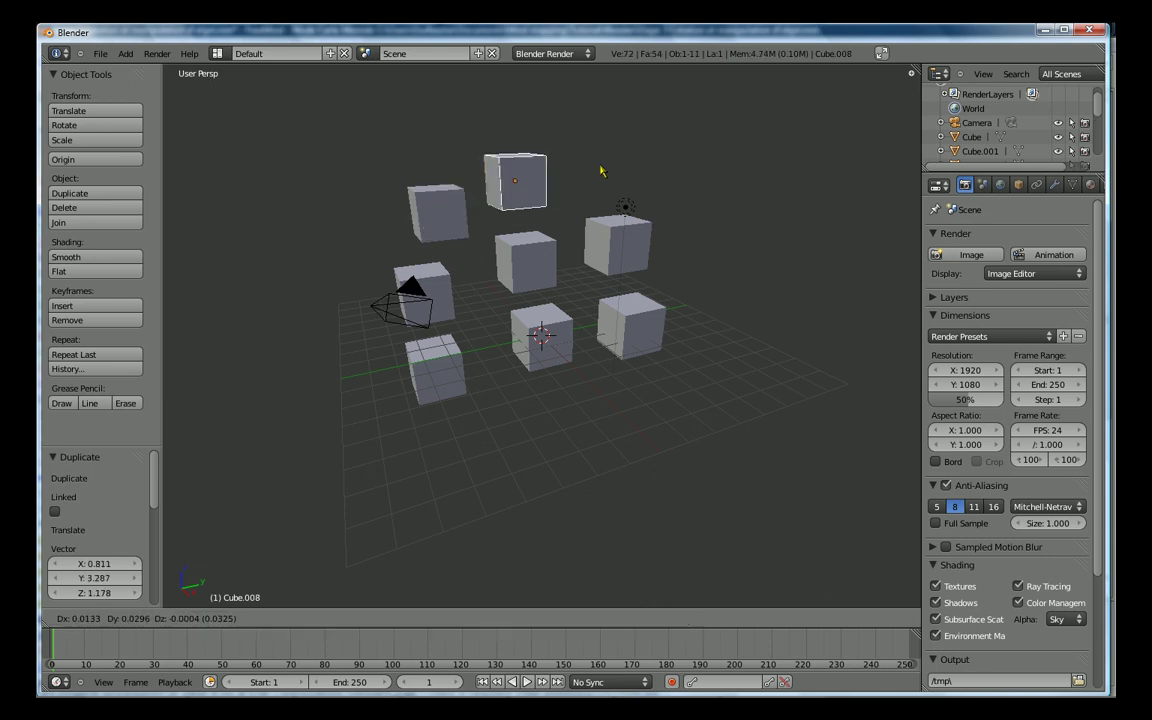
{"action": "left_click", "coordinate": [610, 170]}
{"action": "key", "text": "shift+d"}
{"action": "left_click", "coordinate": [665, 163]}
Step: Right-click through the grid cubes one by one, ending with the centre cube selected
{"action": "right_click", "coordinate": [638, 322]}
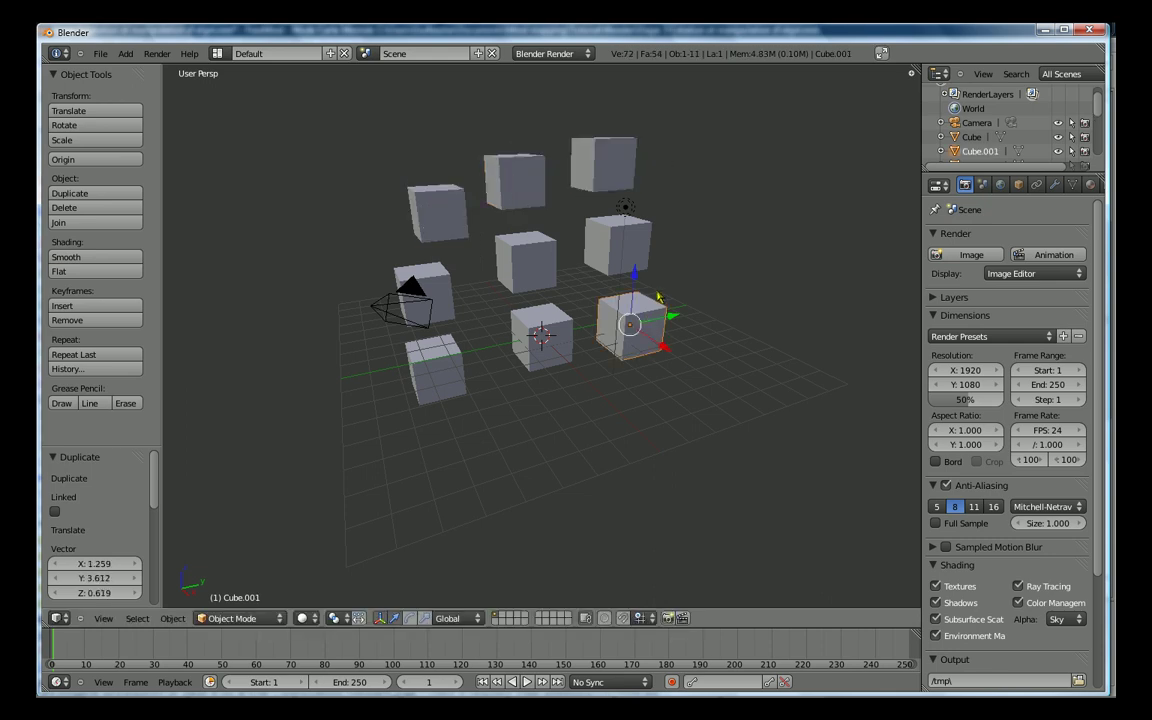
{"action": "right_click", "coordinate": [620, 248]}
{"action": "right_click", "coordinate": [522, 258]}
{"action": "right_click", "coordinate": [540, 335]}
{"action": "right_click", "coordinate": [435, 368]}
{"action": "right_click", "coordinate": [443, 302]}
{"action": "right_click", "coordinate": [437, 210]}
{"action": "right_click", "coordinate": [525, 258]}
{"action": "right_click", "coordinate": [514, 180]}
{"action": "right_click", "coordinate": [603, 165]}
{"action": "right_click", "coordinate": [617, 244]}
{"action": "right_click", "coordinate": [630, 322]}
{"action": "right_click", "coordinate": [540, 335]}
{"action": "right_click", "coordinate": [525, 258]}
{"action": "right_click", "coordinate": [520, 200]}
{"action": "right_click", "coordinate": [540, 268]}
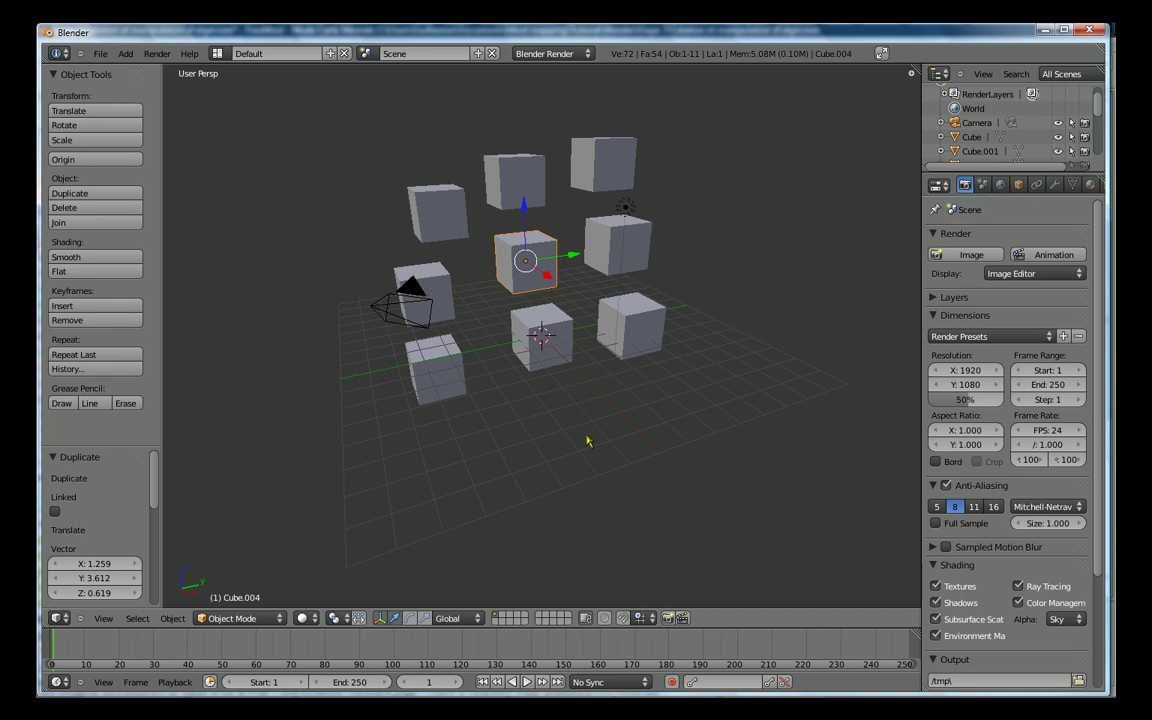
Step: Add a 'Bouton A du clavier' child node under Sélectionner ou déselectionner tout
{"action": "left_click", "coordinate": [668, 686]}
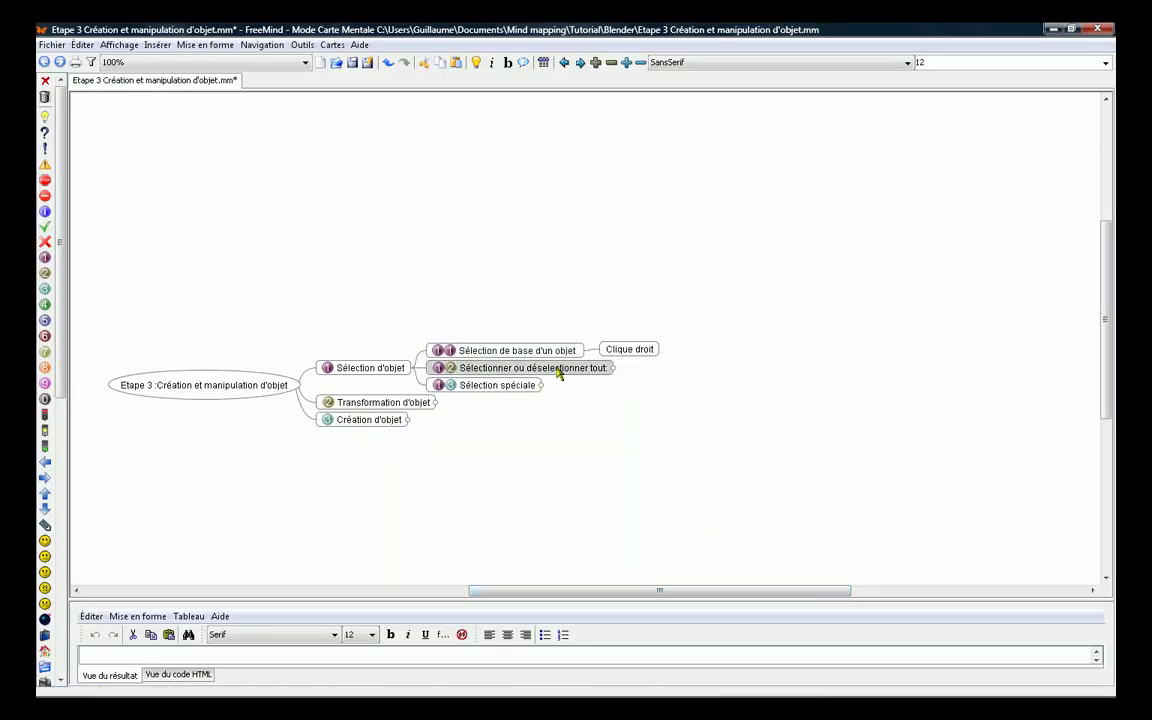
{"action": "key", "text": "Insert"}
{"action": "type", "text": "Bouton A du clavier"}
{"action": "key", "text": "Return"}
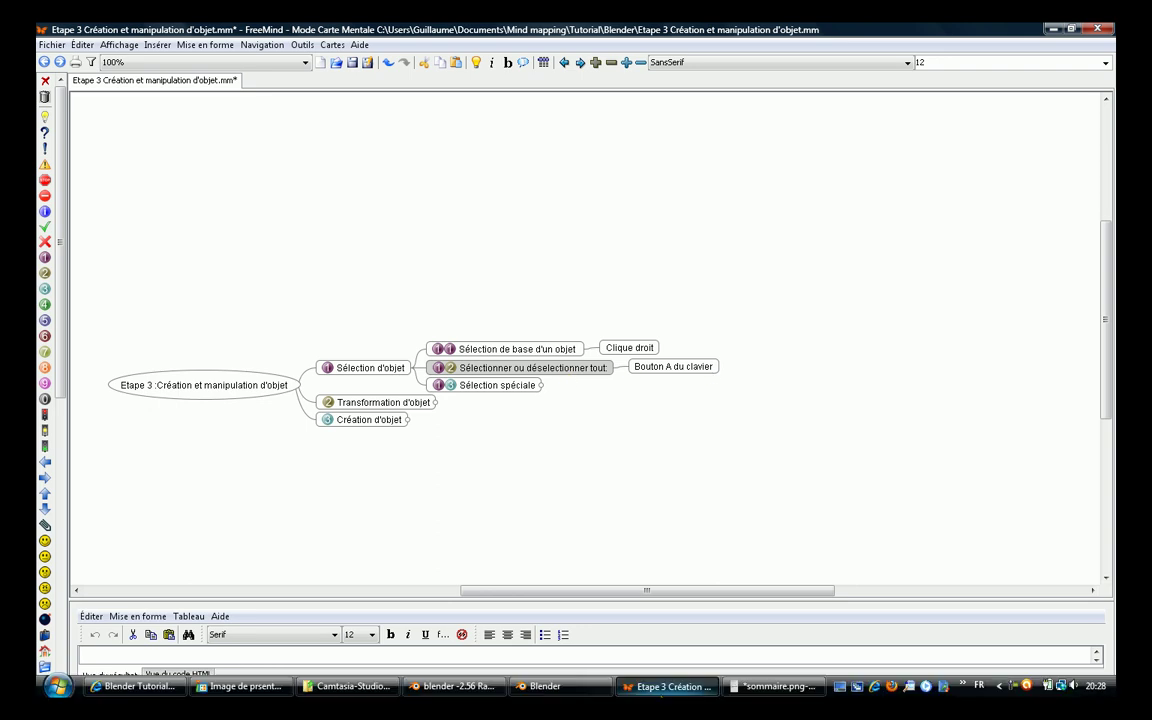
{"action": "left_click", "coordinate": [437, 690]}
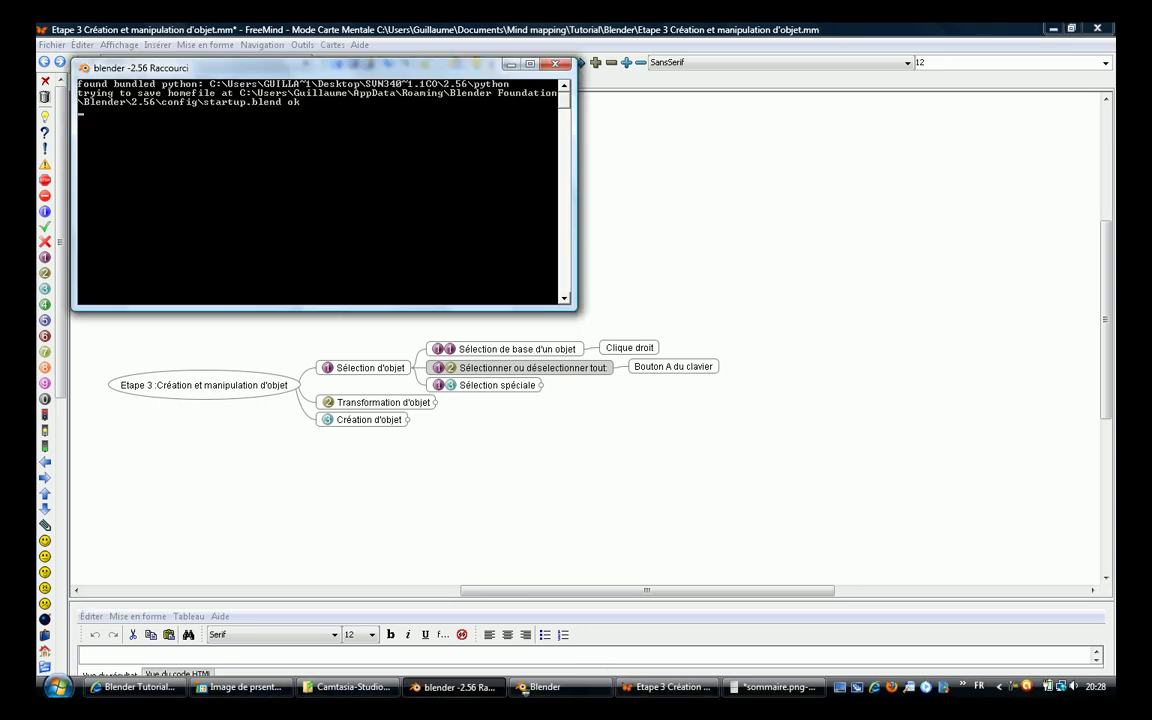
{"action": "left_click", "coordinate": [545, 686]}
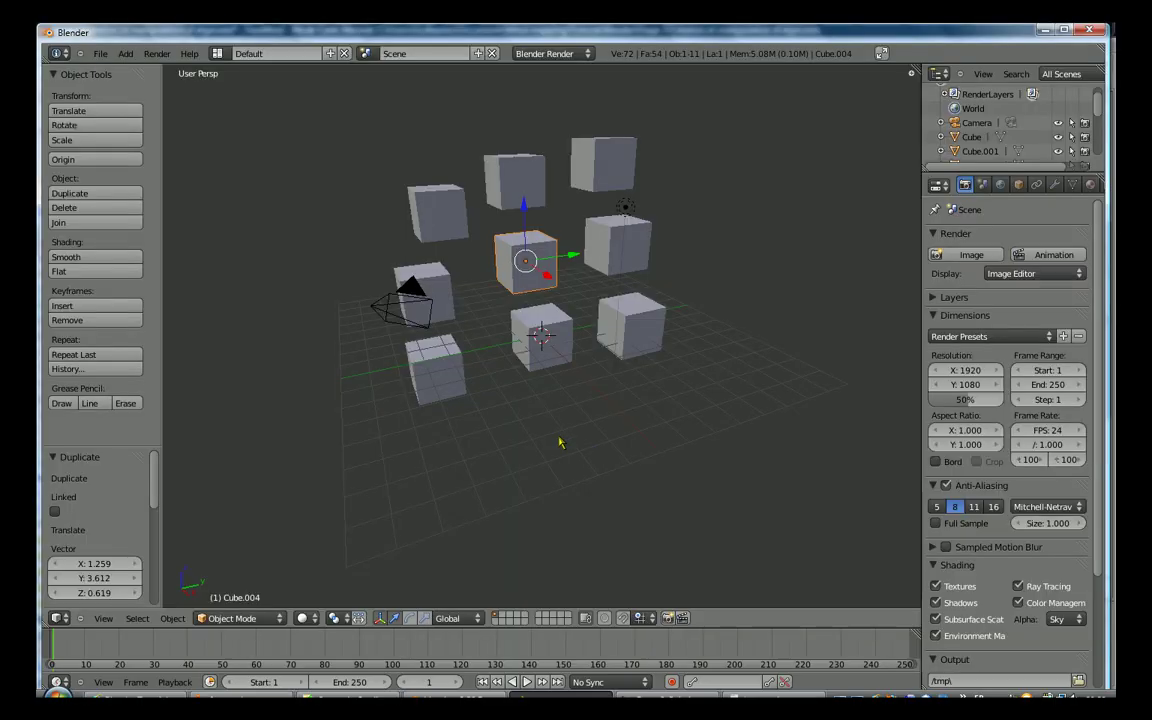
Step: Toggle select-all with A three times in Blender, leaving no objects selected
{"action": "key", "text": "a"}
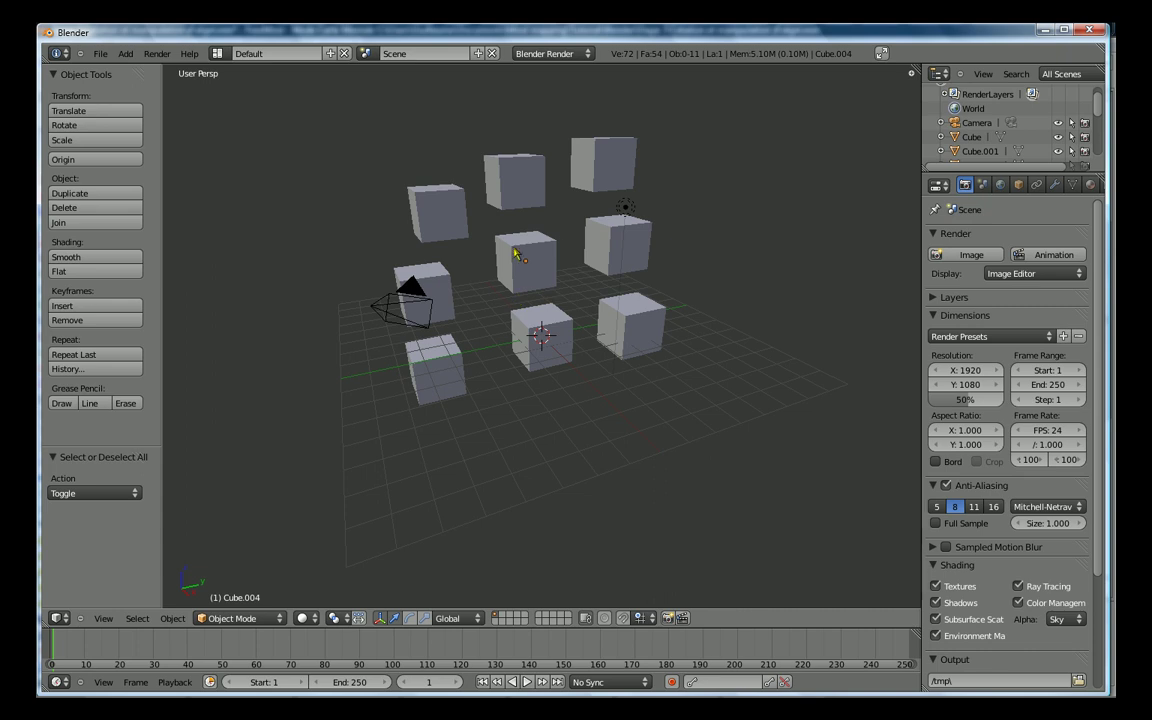
{"action": "key", "text": "a"}
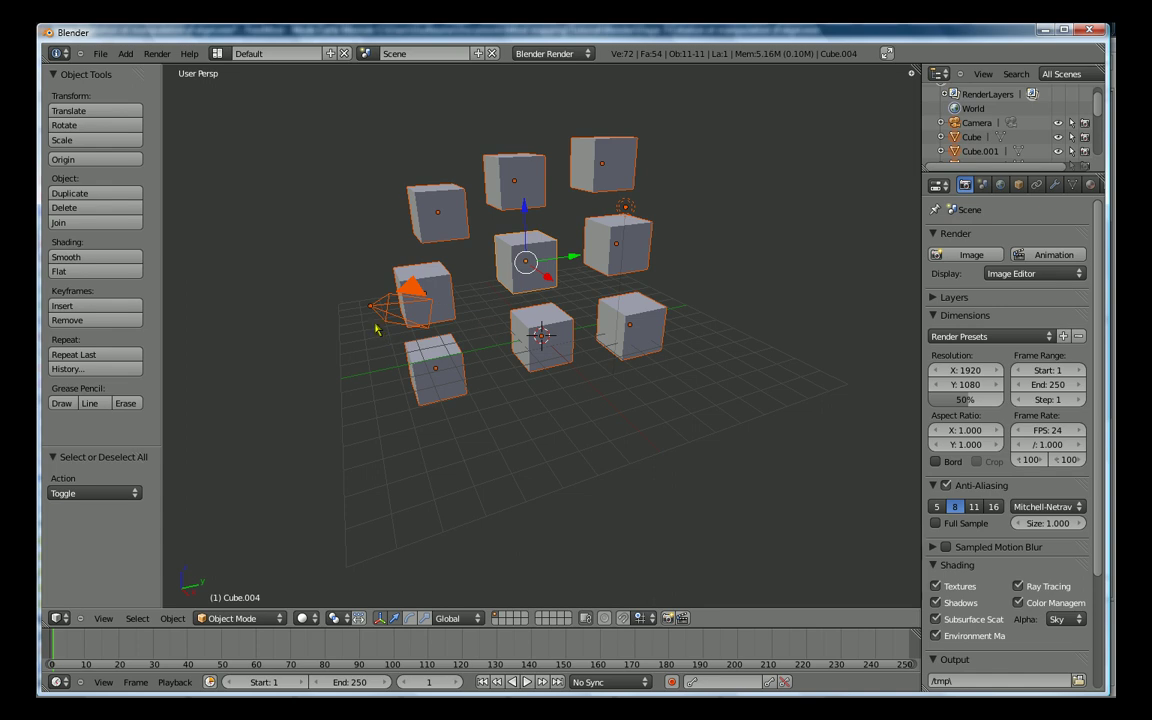
{"action": "key", "text": "a"}
{"action": "key", "text": "a"}
{"action": "key", "text": "a"}
{"action": "key", "text": "a"}
{"action": "key", "text": "a"}
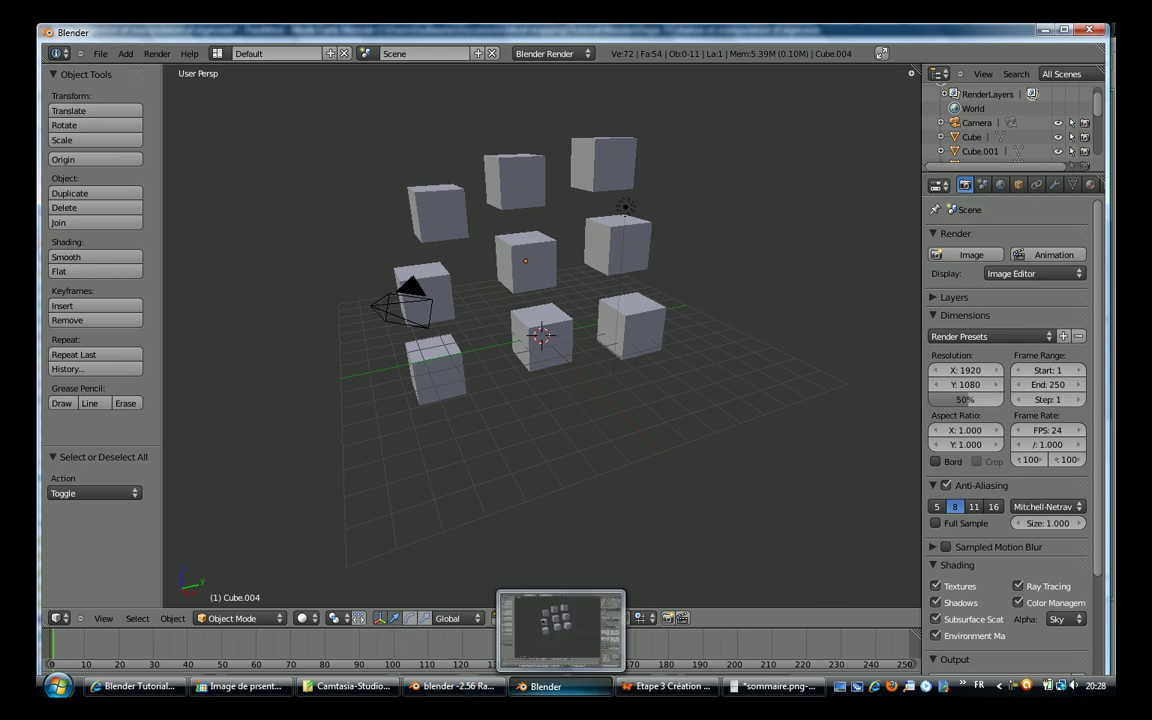
{"action": "left_click", "coordinate": [665, 688]}
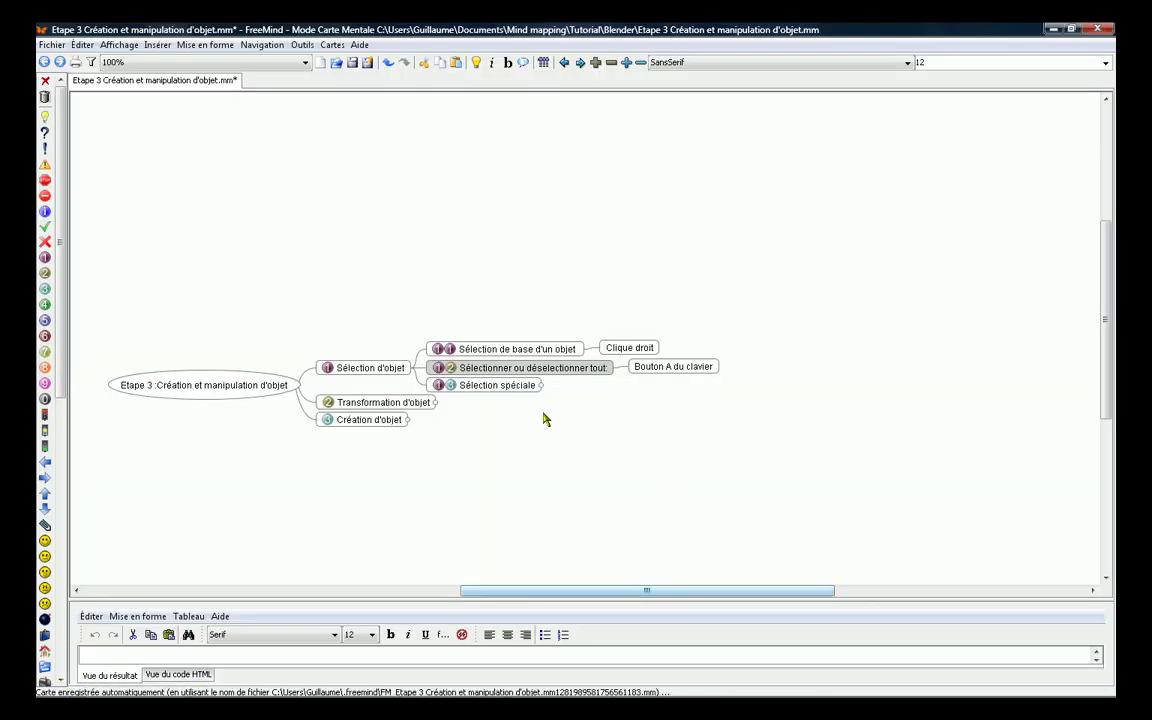
Step: Unfold Sélection spéciale in FreeMind, then start box selection with B in Blender
{"action": "left_click", "coordinate": [517, 391]}
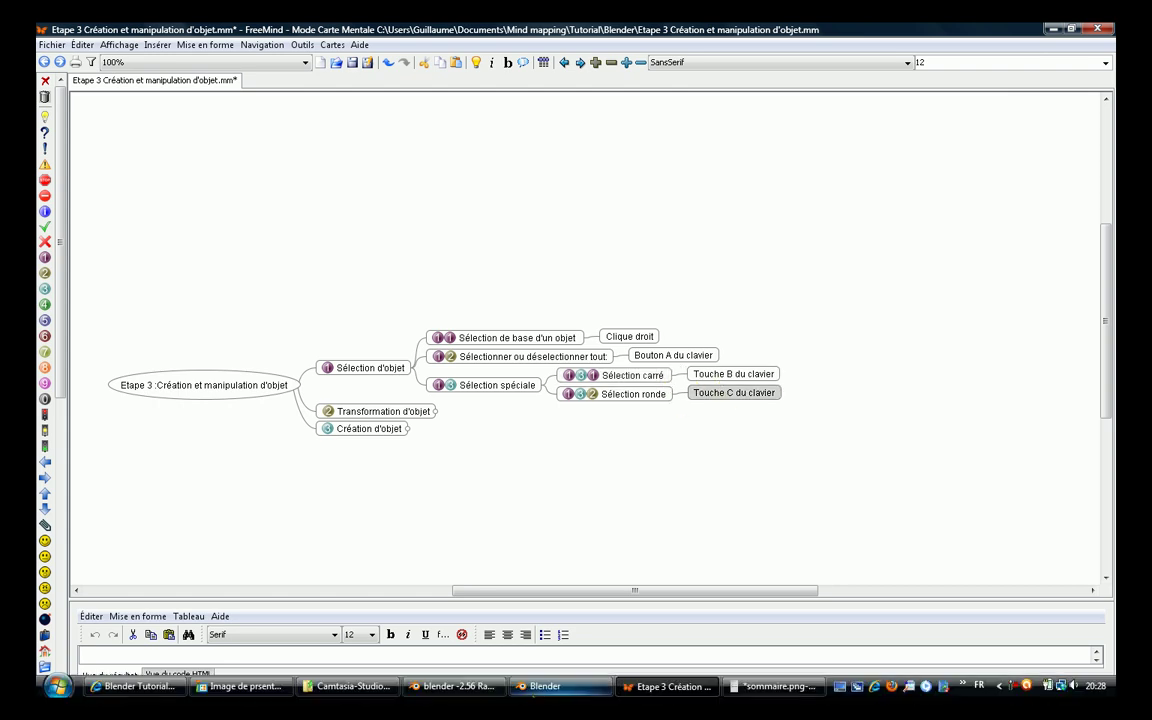
{"action": "left_click", "coordinate": [532, 693]}
{"action": "key", "text": "b"}
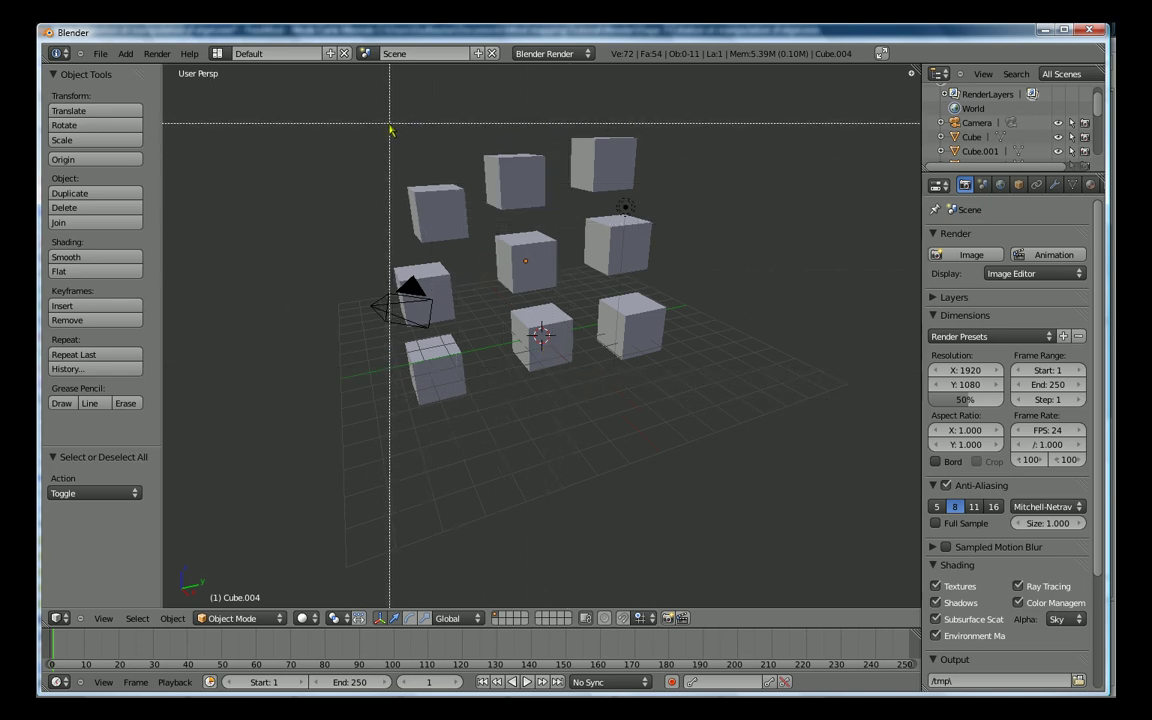
Step: Box-select the upper-left cubes and camera, then the four upper-right cubes, deselecting each time
{"action": "mouse_move", "coordinate": [390, 125]}
{"action": "left_mouse_down"}
{"action": "mouse_move", "coordinate": [457, 229]}
{"action": "mouse_move", "coordinate": [547, 298]}
{"action": "left_mouse_up"}
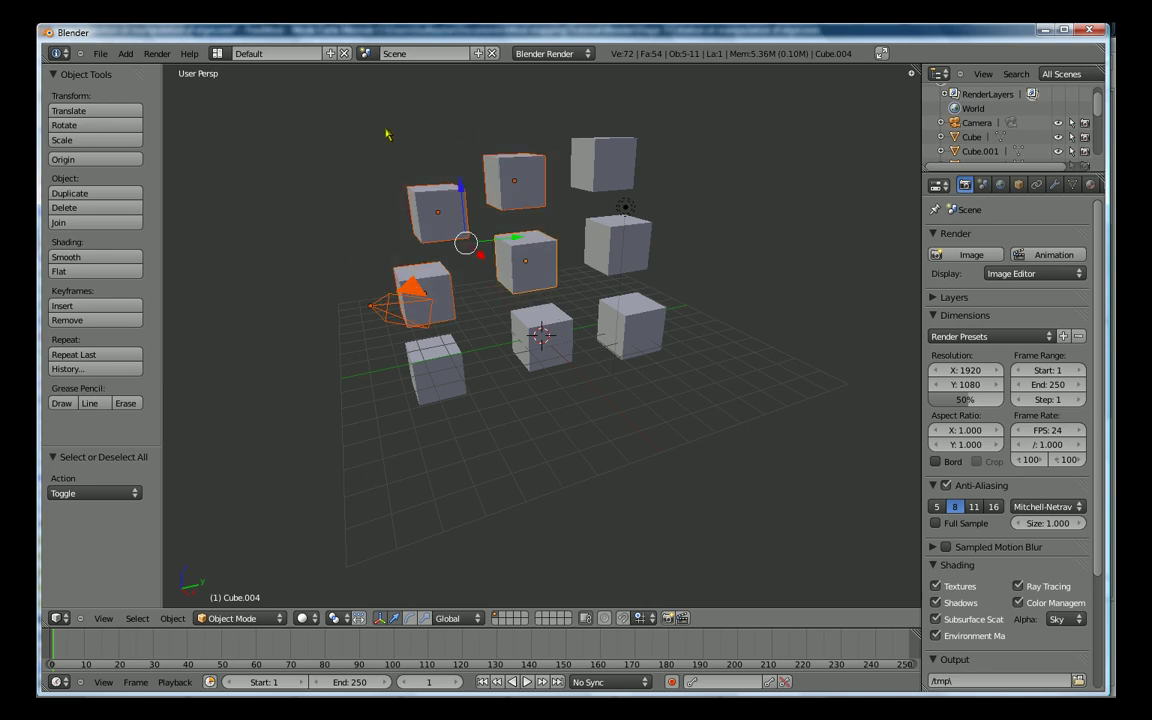
{"action": "key", "text": "a"}
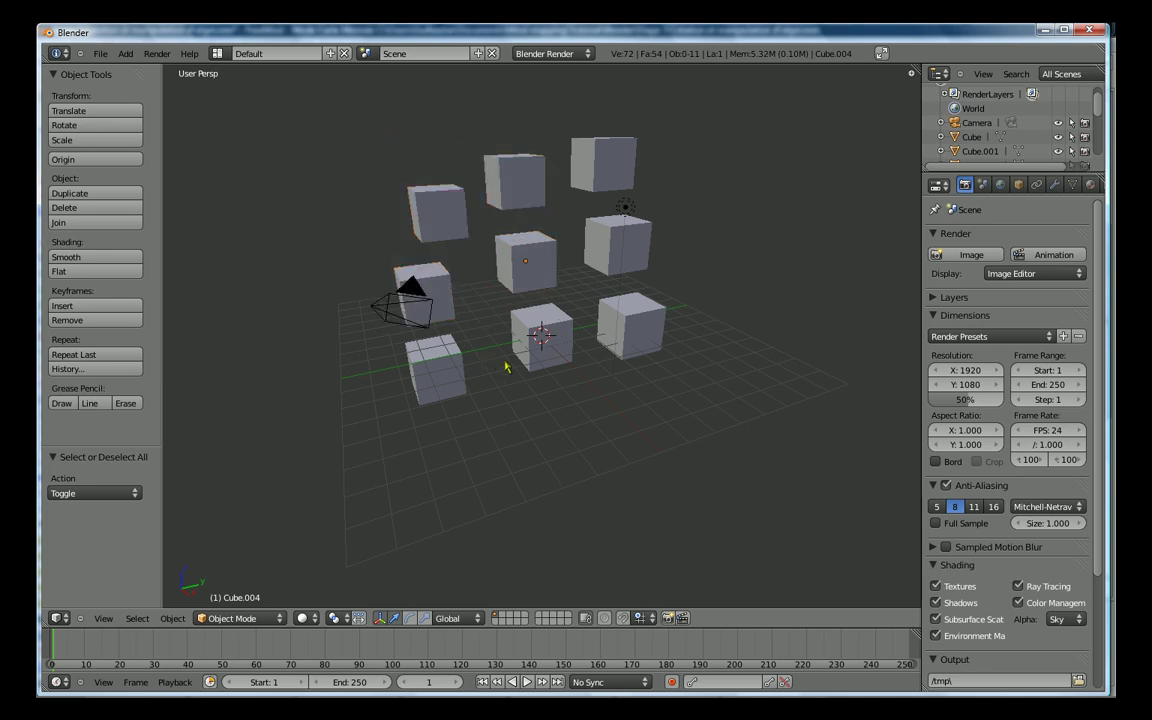
{"action": "key", "text": "b"}
{"action": "left_click_drag", "start_coordinate": [492, 130], "coordinate": [647, 283]}
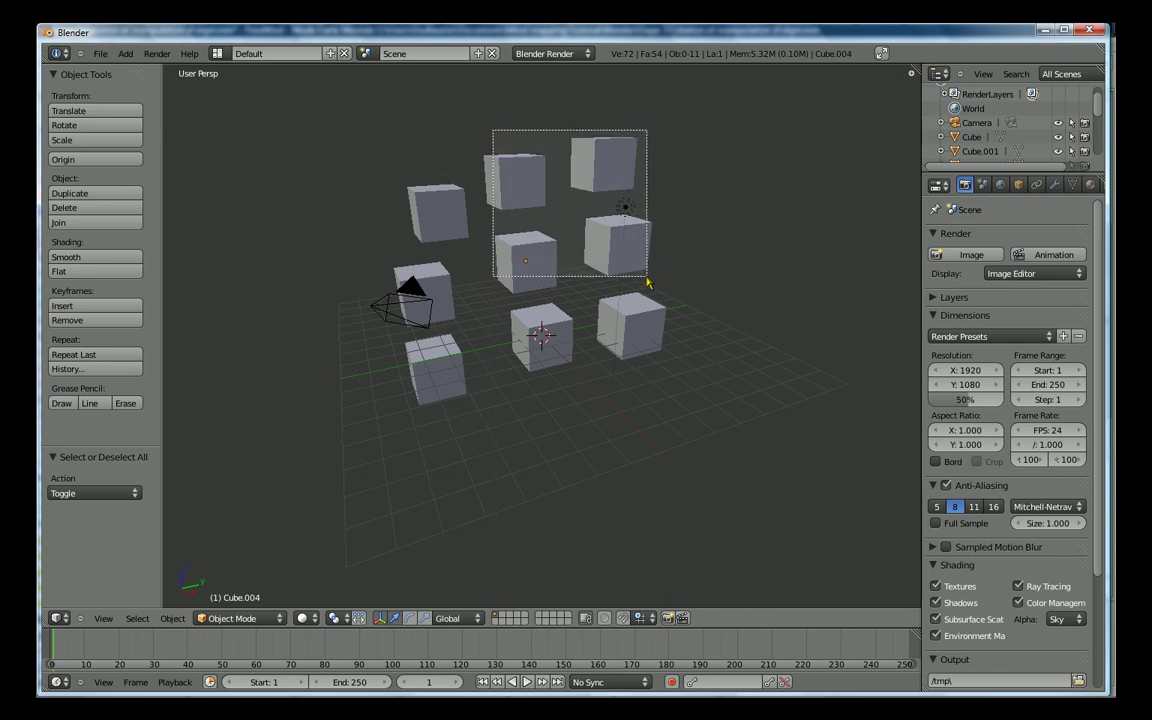
{"action": "left_click_drag", "start_coordinate": [647, 283], "coordinate": [648, 283]}
{"action": "key", "text": "a"}
{"action": "key", "text": "c"}
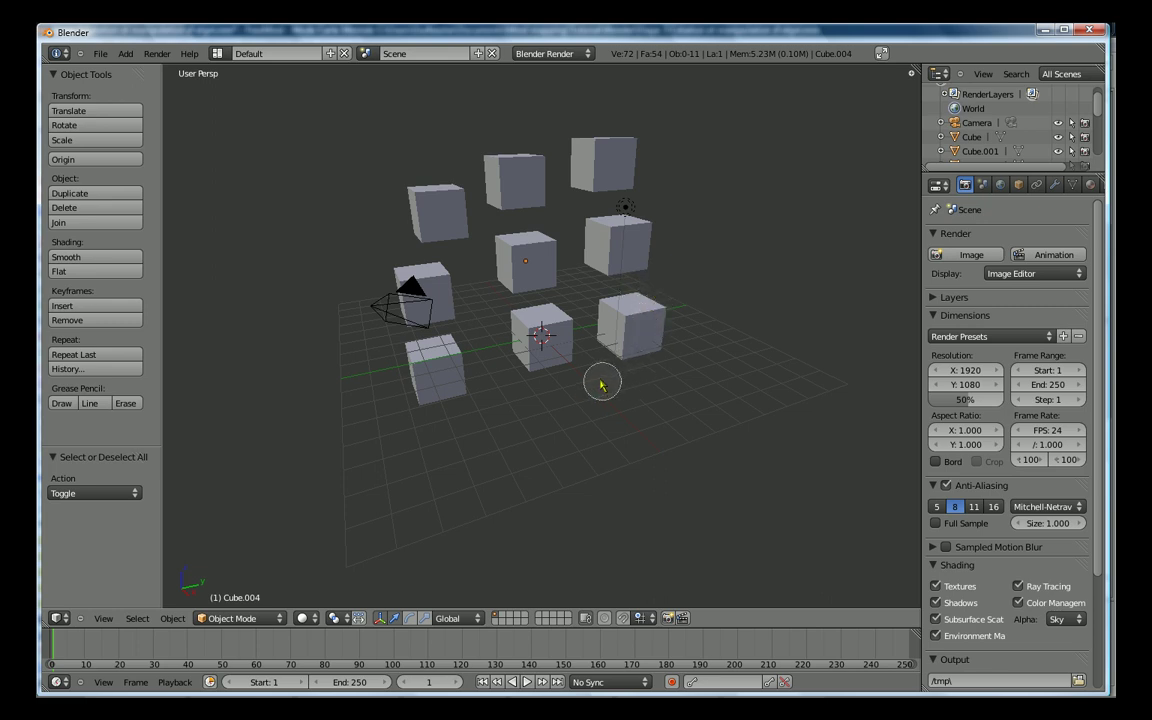
{"action": "scroll", "coordinate": [564, 380], "scroll_direction": "down", "scroll_amount": 1}
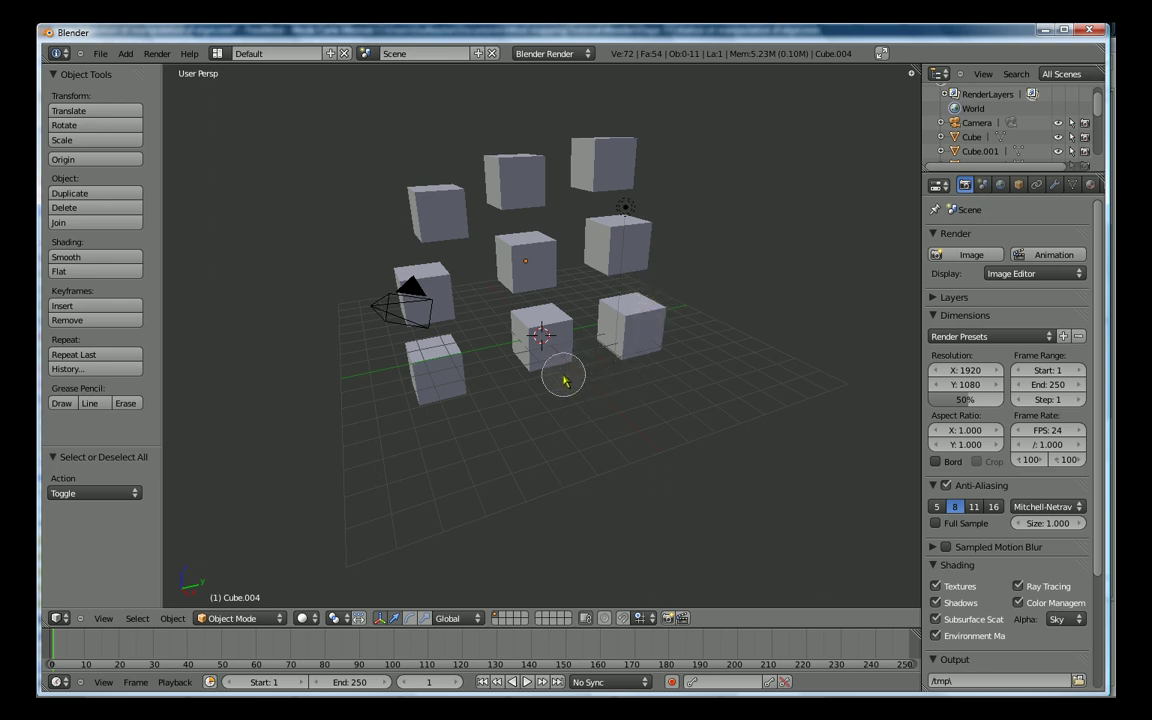
{"action": "scroll", "coordinate": [564, 380], "scroll_direction": "down", "scroll_amount": 2}
{"action": "scroll", "coordinate": [564, 380], "scroll_direction": "up", "scroll_amount": 3}
{"action": "scroll", "coordinate": [564, 380], "scroll_direction": "down", "scroll_amount": 5}
{"action": "scroll", "coordinate": [564, 380], "scroll_direction": "down", "scroll_amount": 8}
{"action": "scroll", "coordinate": [610, 366], "scroll_direction": "up", "scroll_amount": 2}
{"action": "scroll", "coordinate": [610, 366], "scroll_direction": "down", "scroll_amount": 10}
{"action": "left_click_drag", "start_coordinate": [606, 360], "coordinate": [642, 342]}
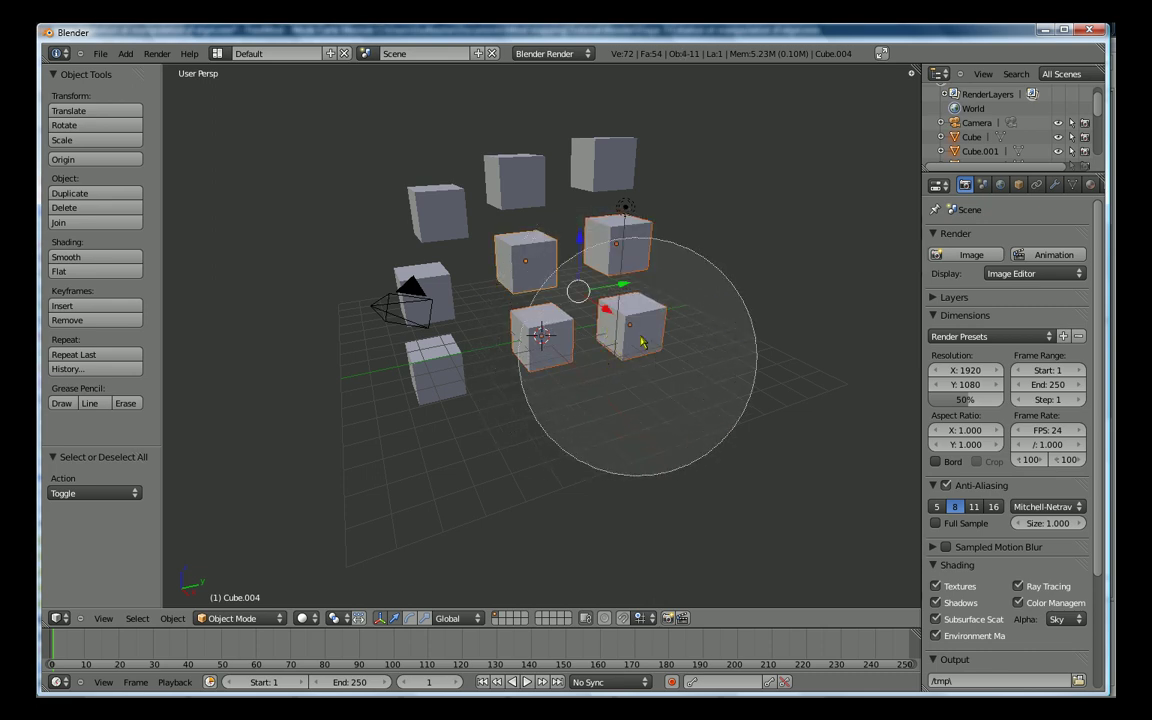
{"action": "scroll", "coordinate": [615, 350], "scroll_direction": "up", "scroll_amount": 2}
{"action": "scroll", "coordinate": [606, 346], "scroll_direction": "up", "scroll_amount": 3}
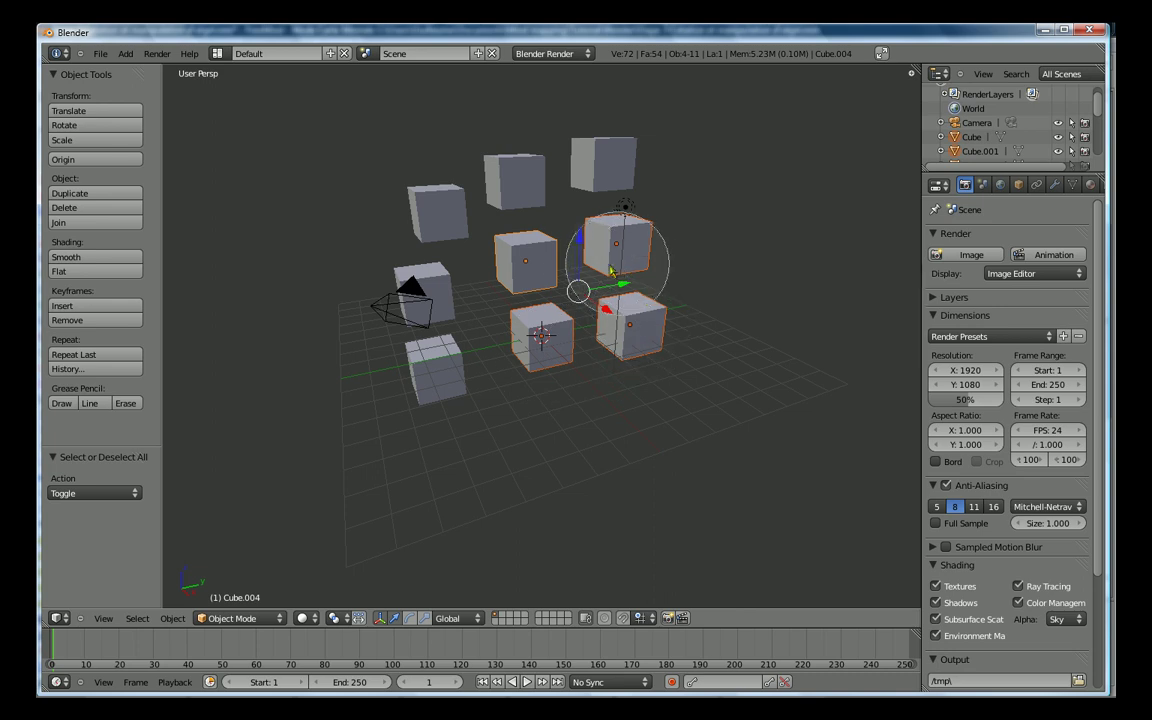
{"action": "left_click", "coordinate": [516, 190]}
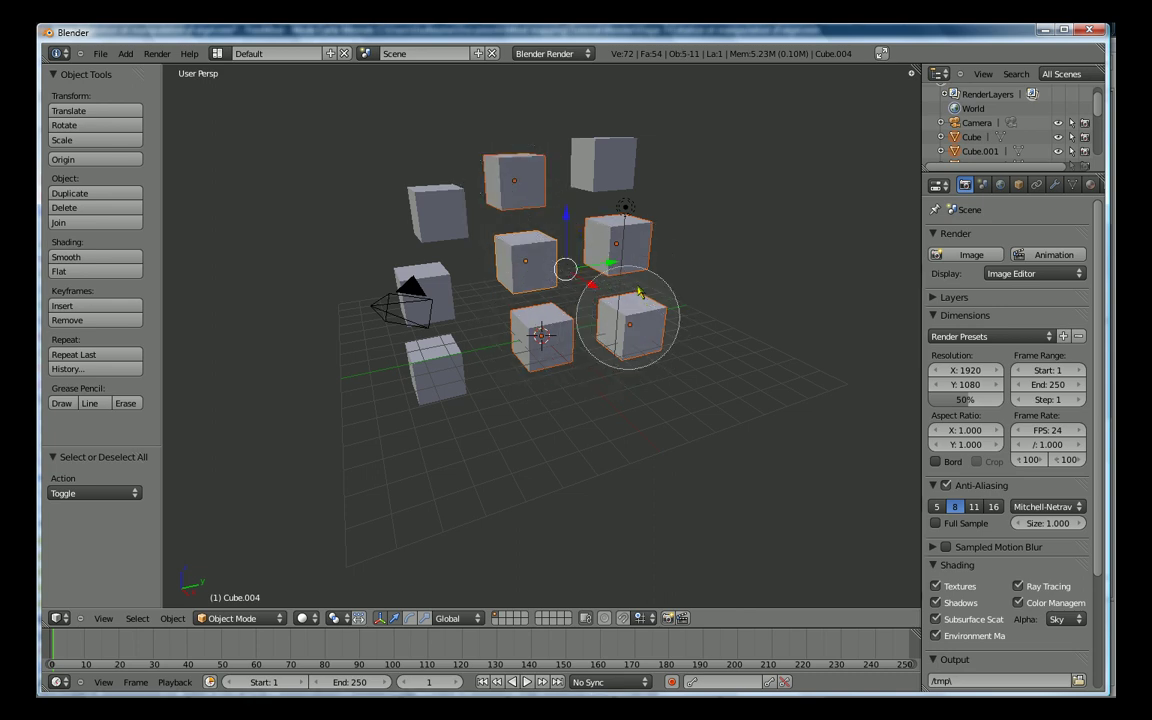
{"action": "middle_click", "coordinate": [540, 270]}
{"action": "key", "text": "Escape"}
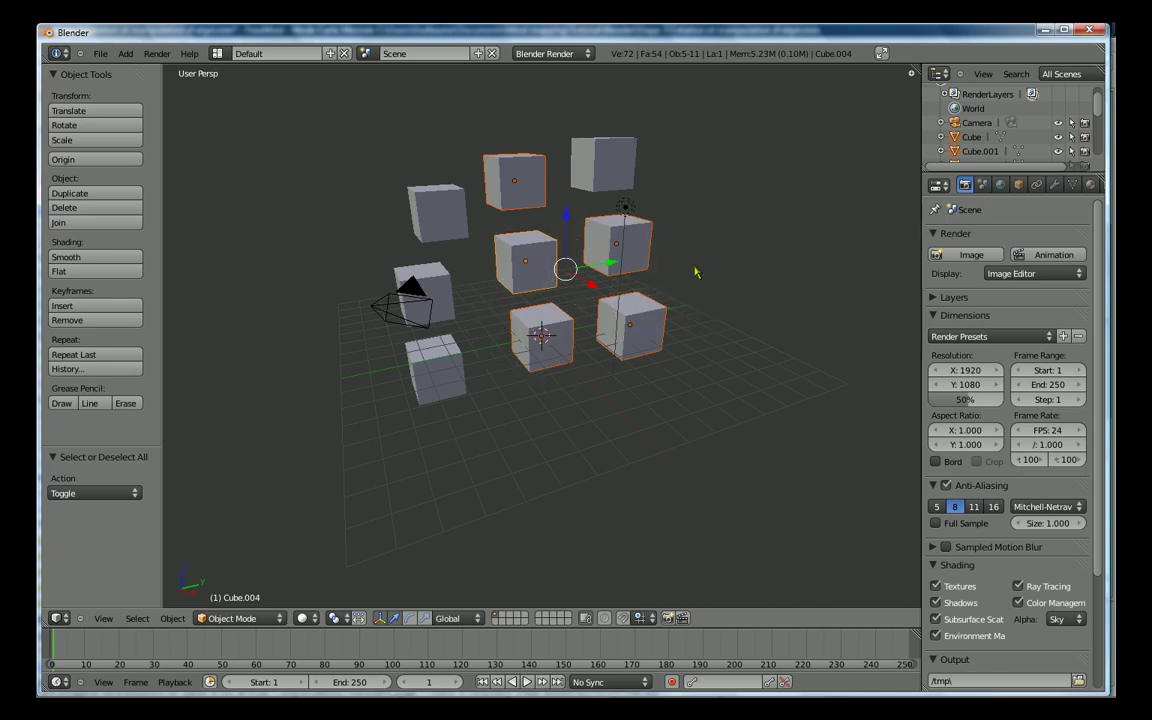
{"action": "key", "text": "a"}
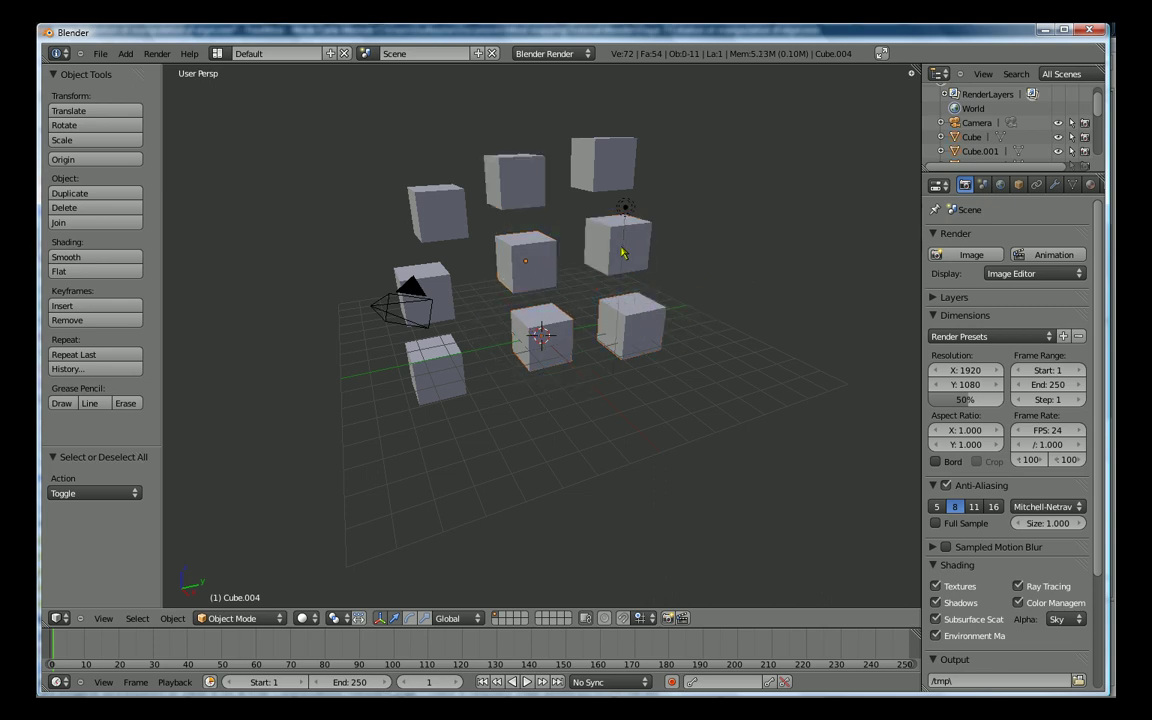
{"action": "right_click", "coordinate": [620, 253]}
{"action": "right_click", "coordinate": [606, 338]}
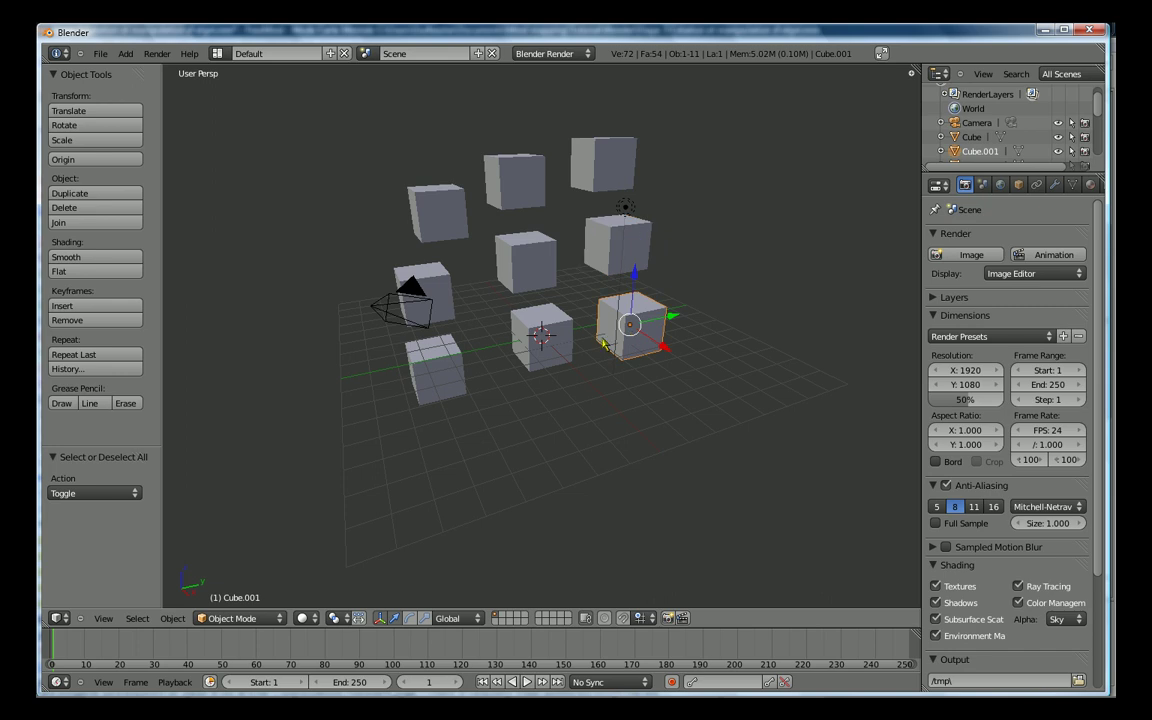
{"action": "right_click", "coordinate": [620, 220]}
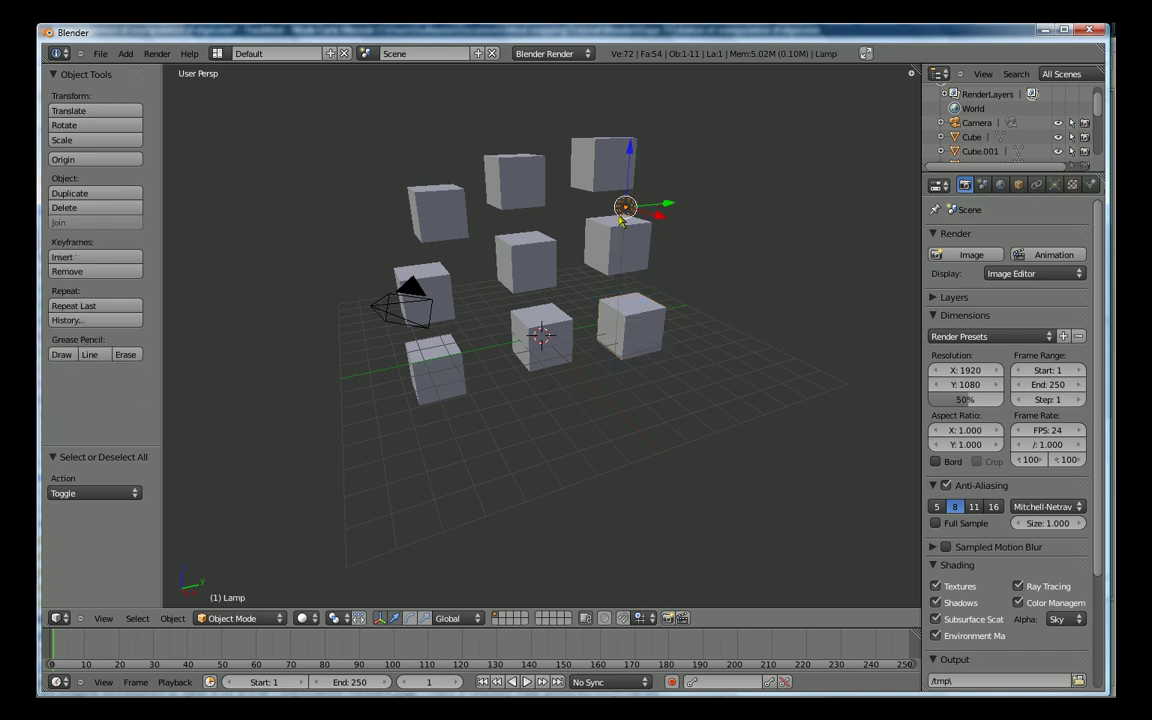
{"action": "right_click", "coordinate": [620, 256]}
{"action": "right_click", "coordinate": [515, 180]}
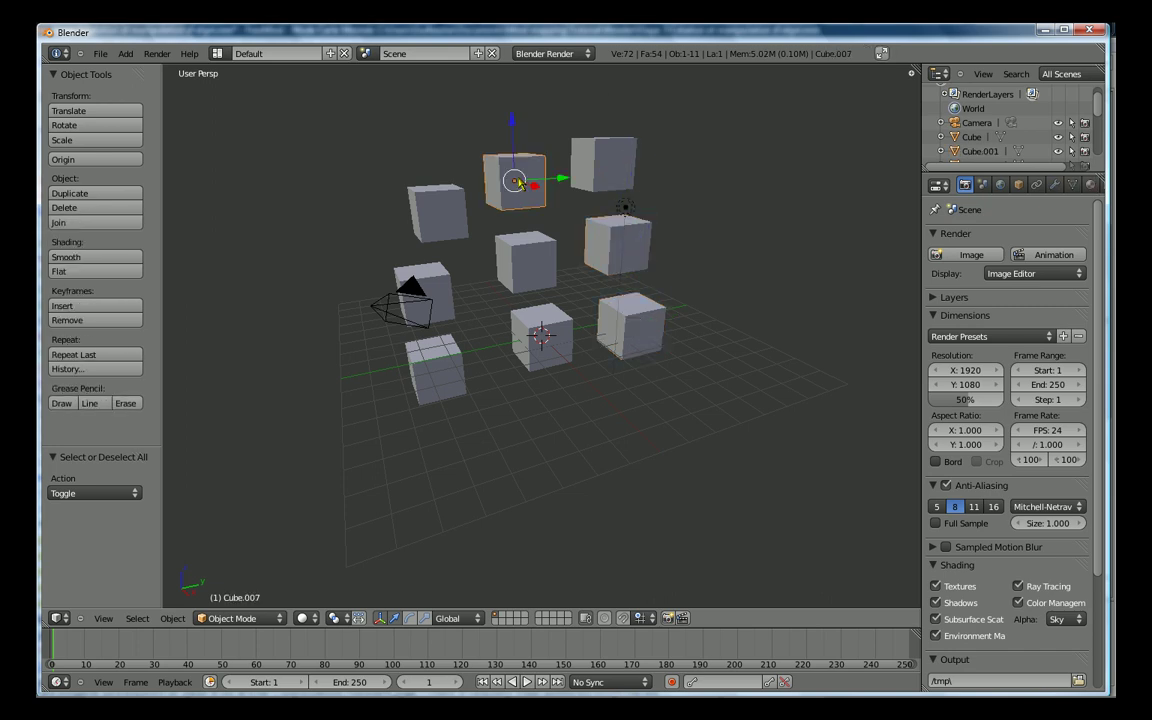
{"action": "key", "text": "b"}
{"action": "left_click_drag", "start_coordinate": [496, 244], "coordinate": [660, 378]}
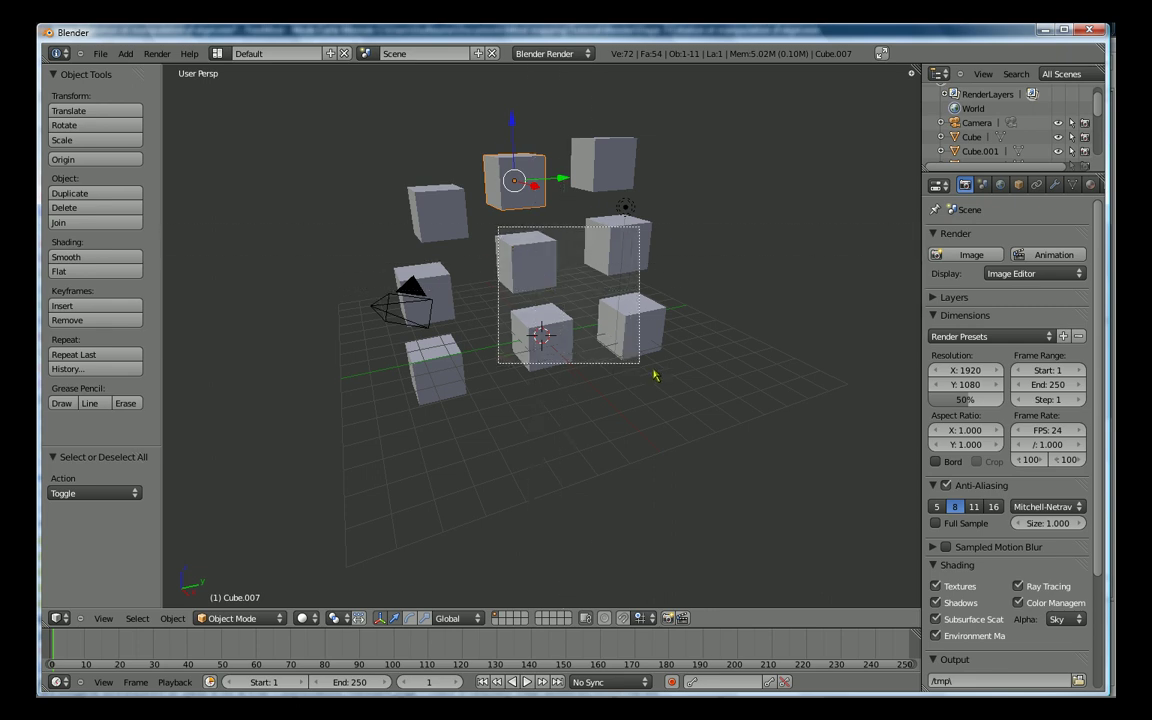
{"action": "key", "text": "b"}
{"action": "left_click_drag", "start_coordinate": [357, 262], "coordinate": [457, 421]}
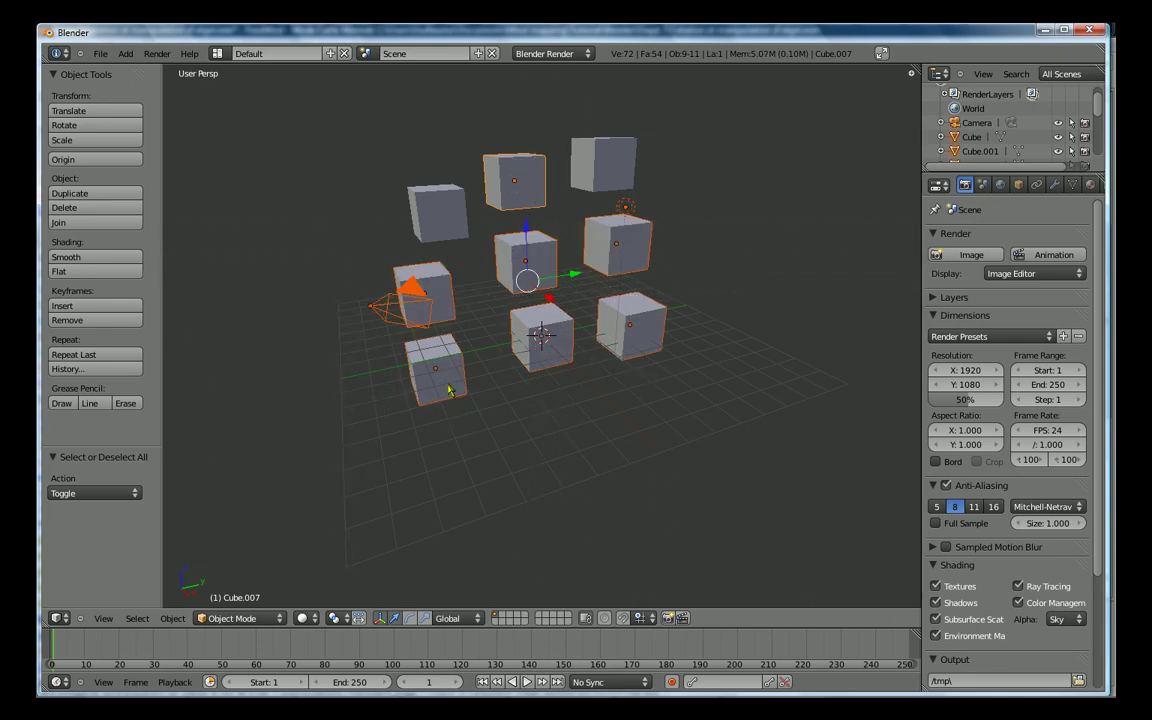
{"action": "key", "text": "b"}
{"action": "left_click_drag", "start_coordinate": [362, 151], "coordinate": [531, 291]}
{"action": "key", "text": "b"}
{"action": "mouse_move", "coordinate": [576, 101]}
{"action": "left_mouse_down"}
{"action": "mouse_move", "coordinate": [662, 224]}
{"action": "mouse_move", "coordinate": [660, 202]}
{"action": "left_mouse_up"}
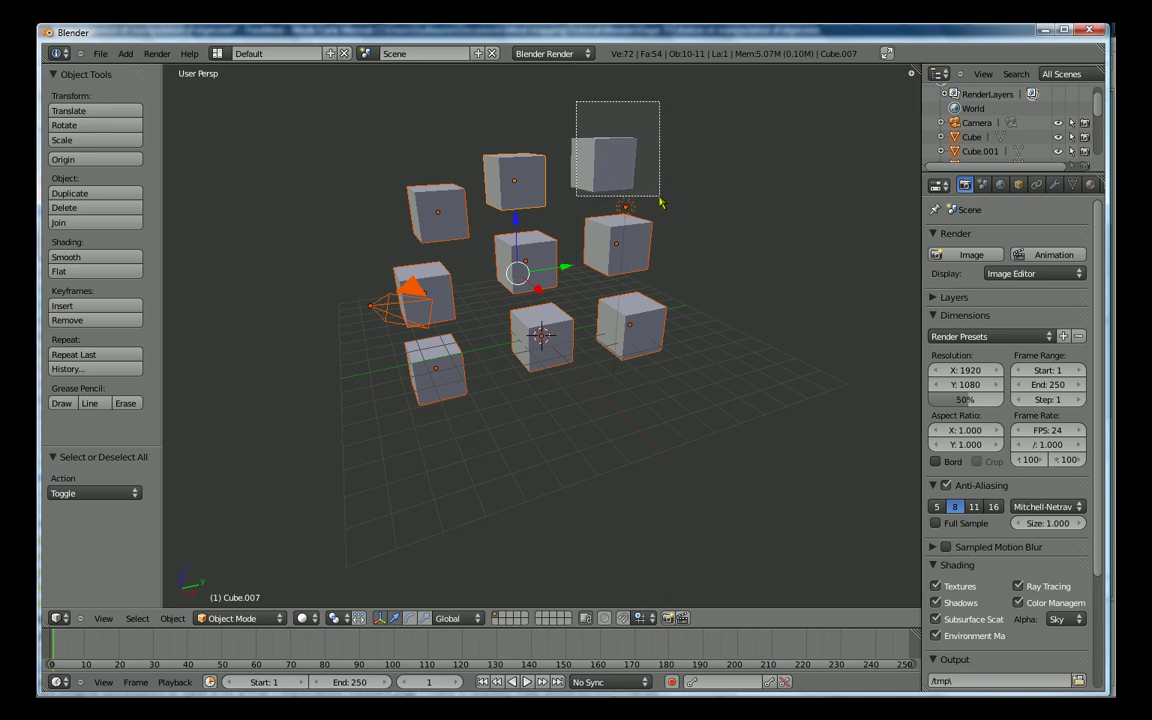
{"action": "left_click_drag", "start_coordinate": [660, 202], "coordinate": [660, 205]}
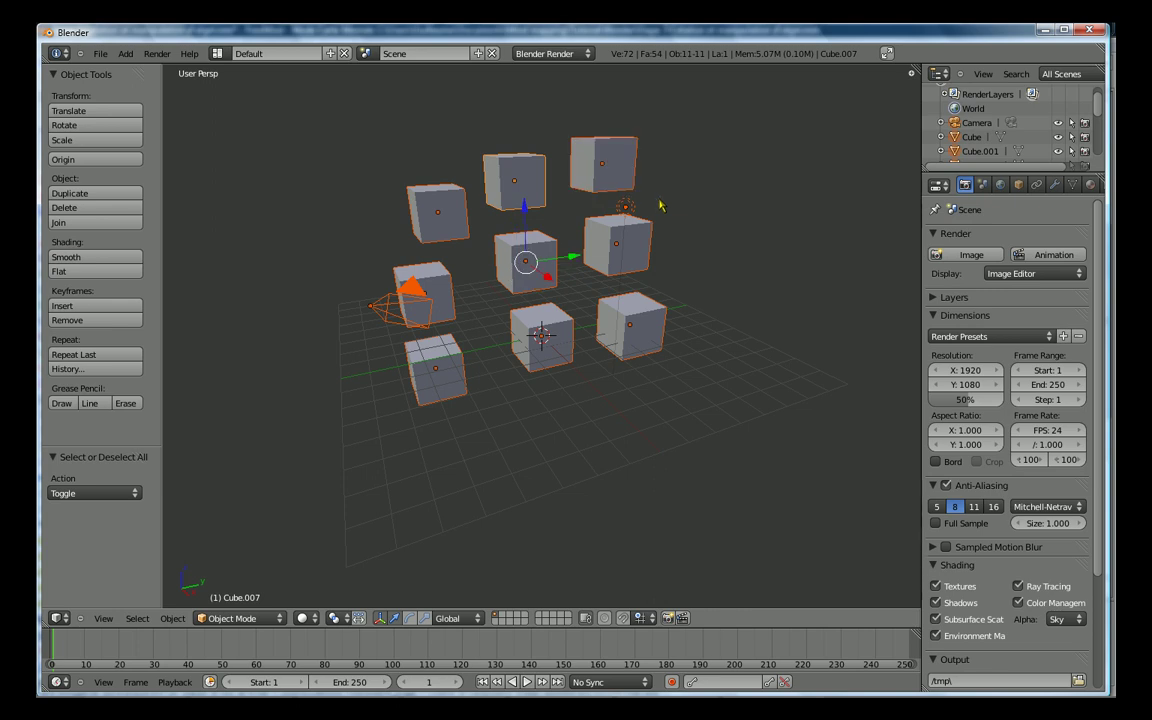
{"action": "key", "text": "a"}
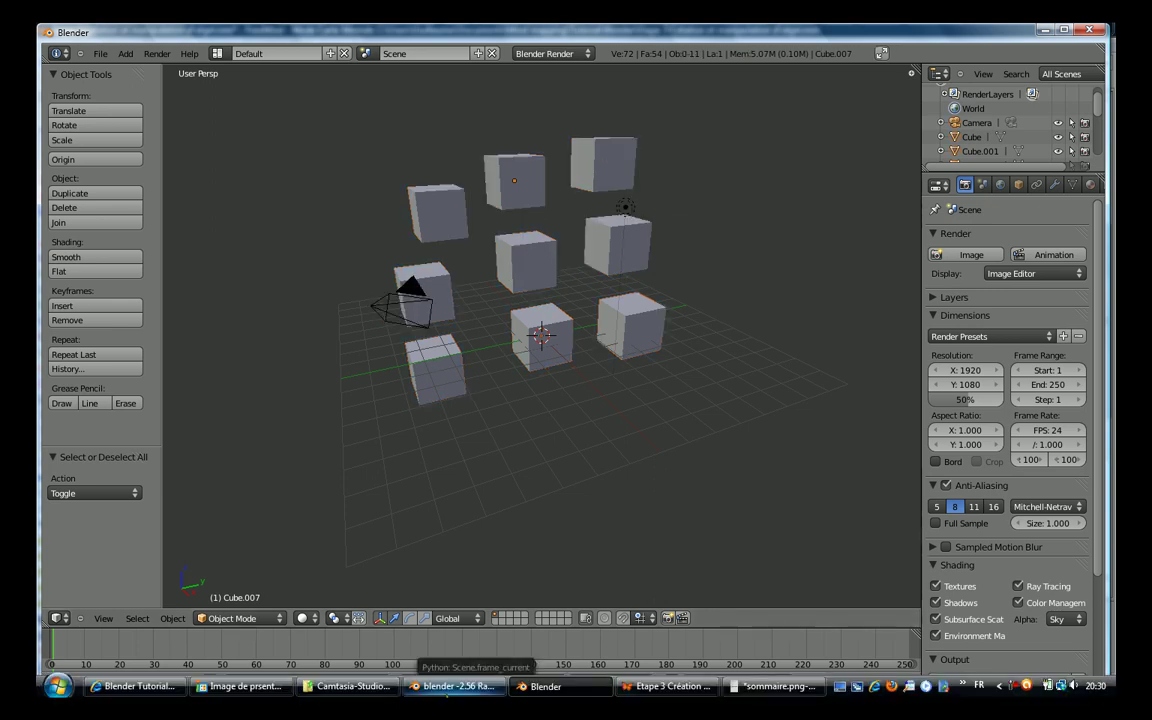
Step: Unfold Transformation d'objet, fold Grab, Scale and Rotate, then select the top-left cube in Blender
{"action": "left_click", "coordinate": [665, 686]}
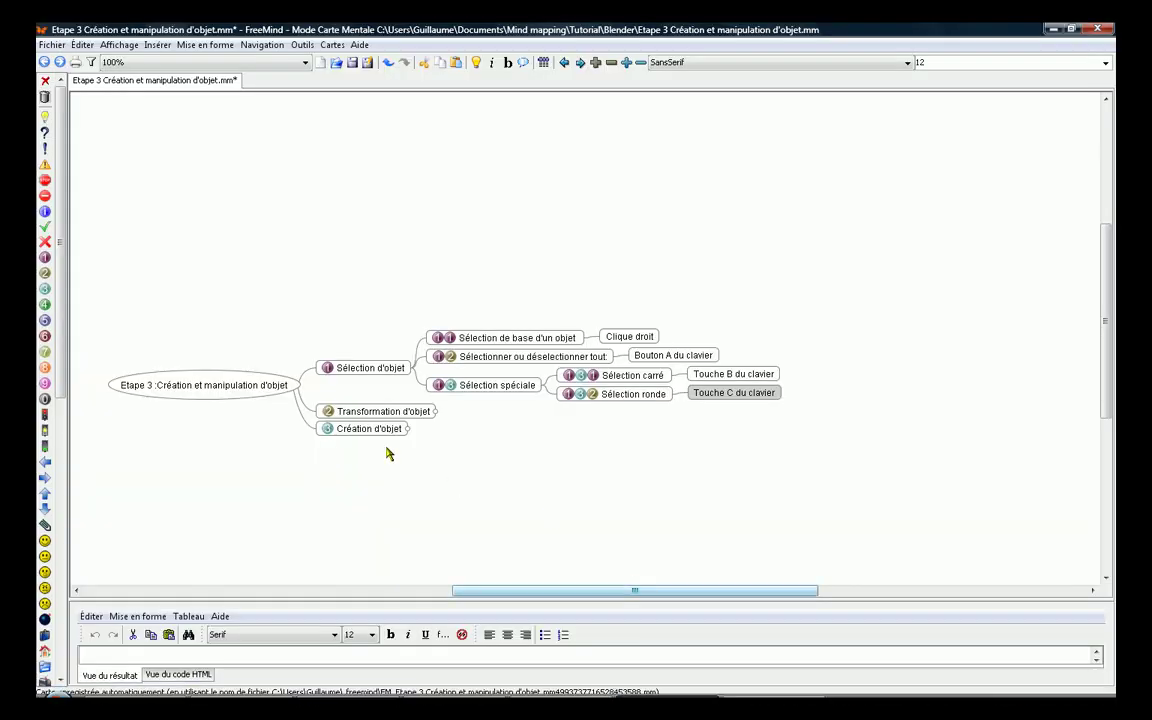
{"action": "left_click", "coordinate": [390, 413]}
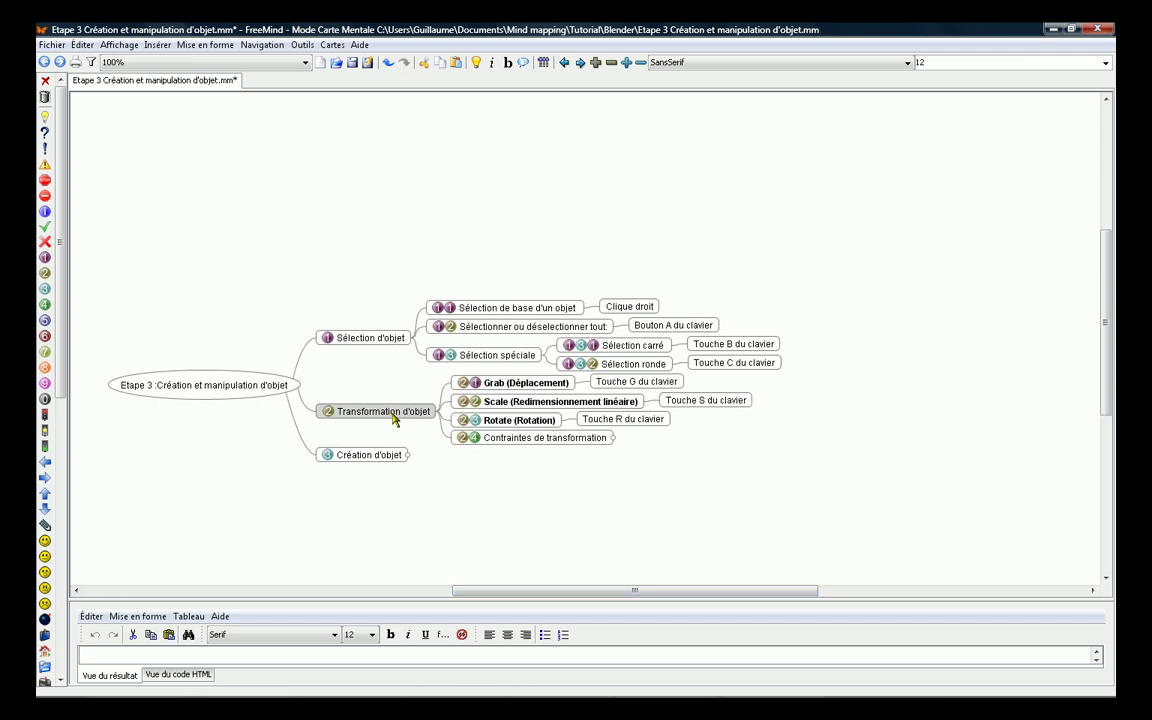
{"action": "left_click", "coordinate": [470, 383]}
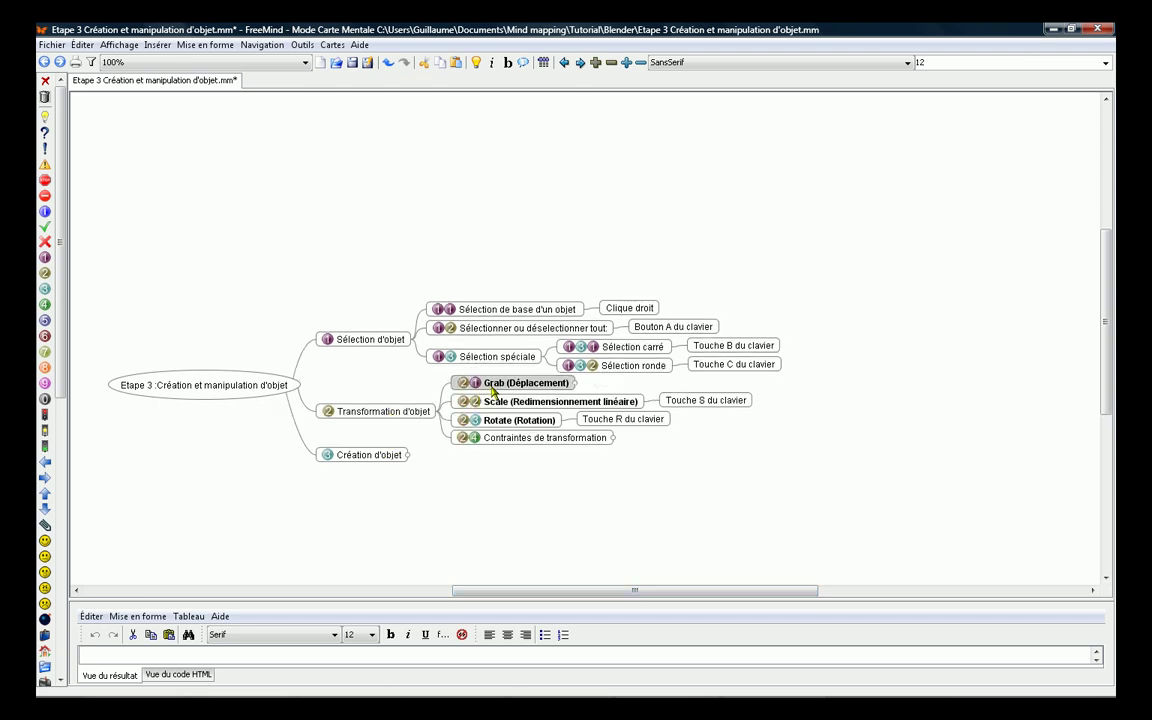
{"action": "left_click", "coordinate": [476, 401]}
{"action": "left_click", "coordinate": [506, 421]}
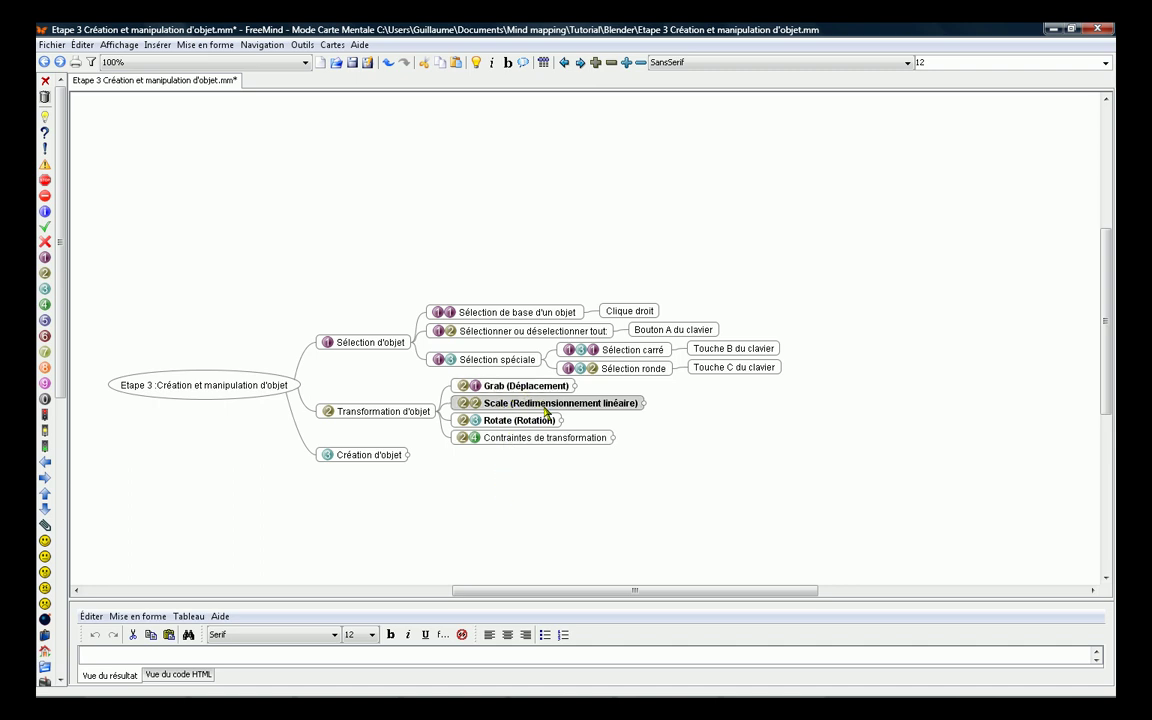
{"action": "mouse_move", "coordinate": [545, 686]}
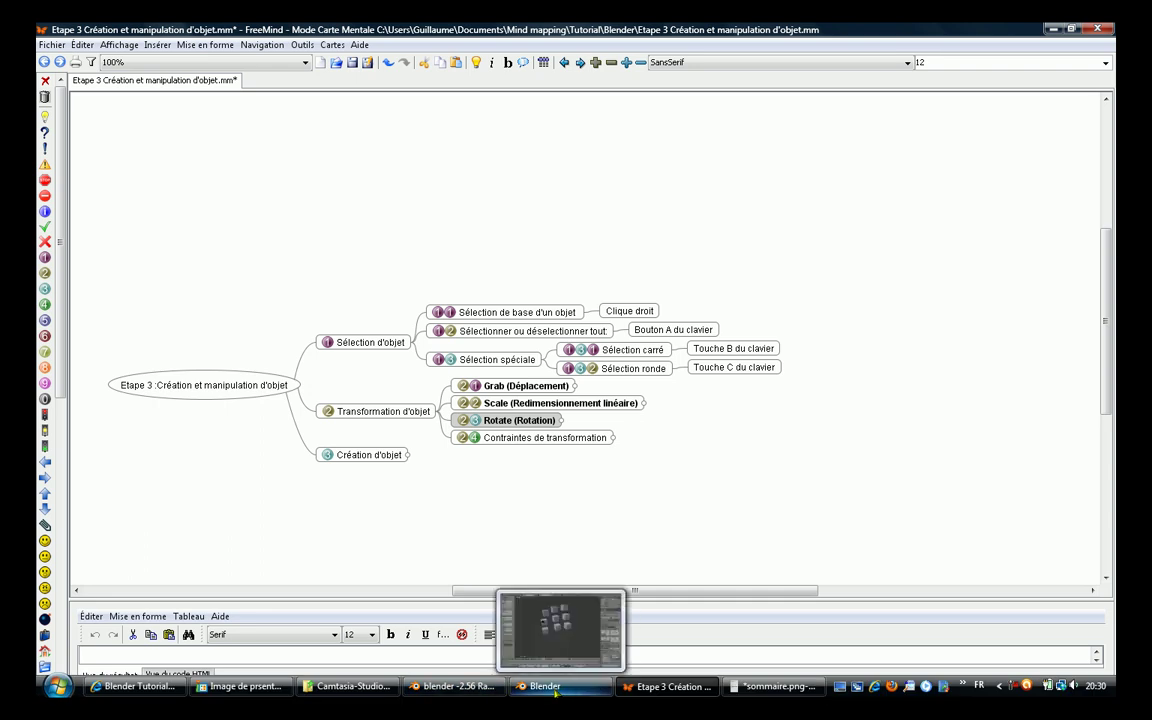
{"action": "left_click", "coordinate": [455, 686]}
{"action": "right_click", "coordinate": [445, 223]}
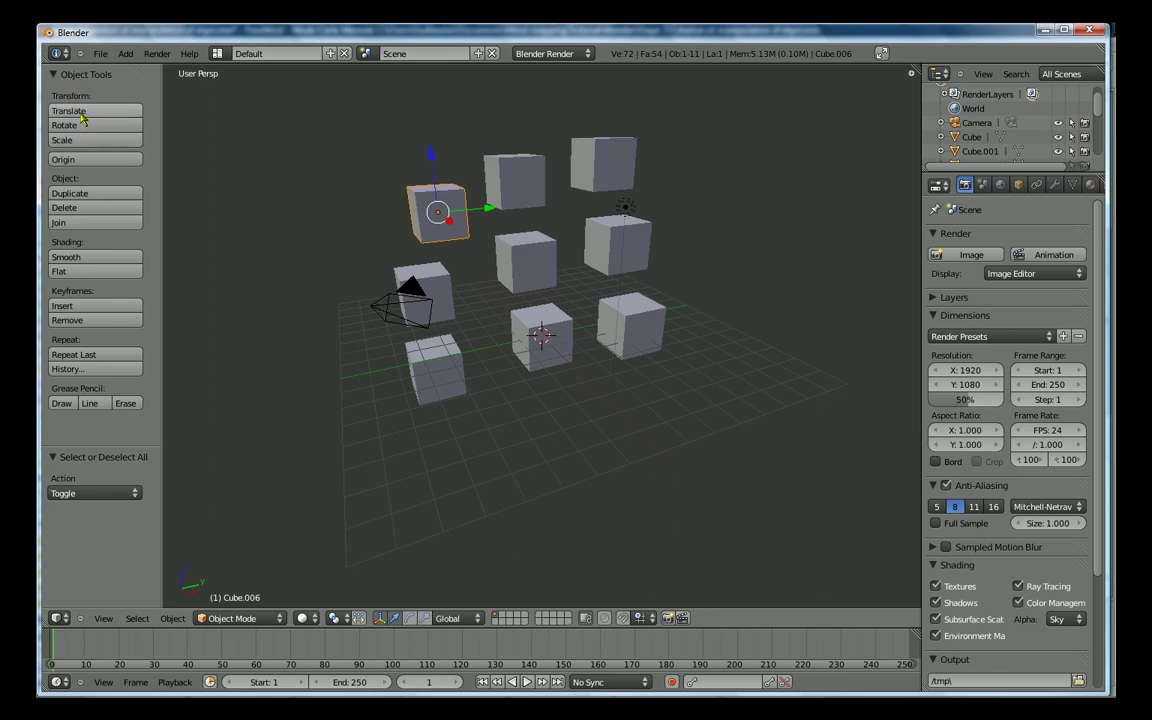
Step: Move, rotate and shrink the top-left cube using the Translate, Rotate and Scale tools
{"action": "left_click", "coordinate": [82, 113]}
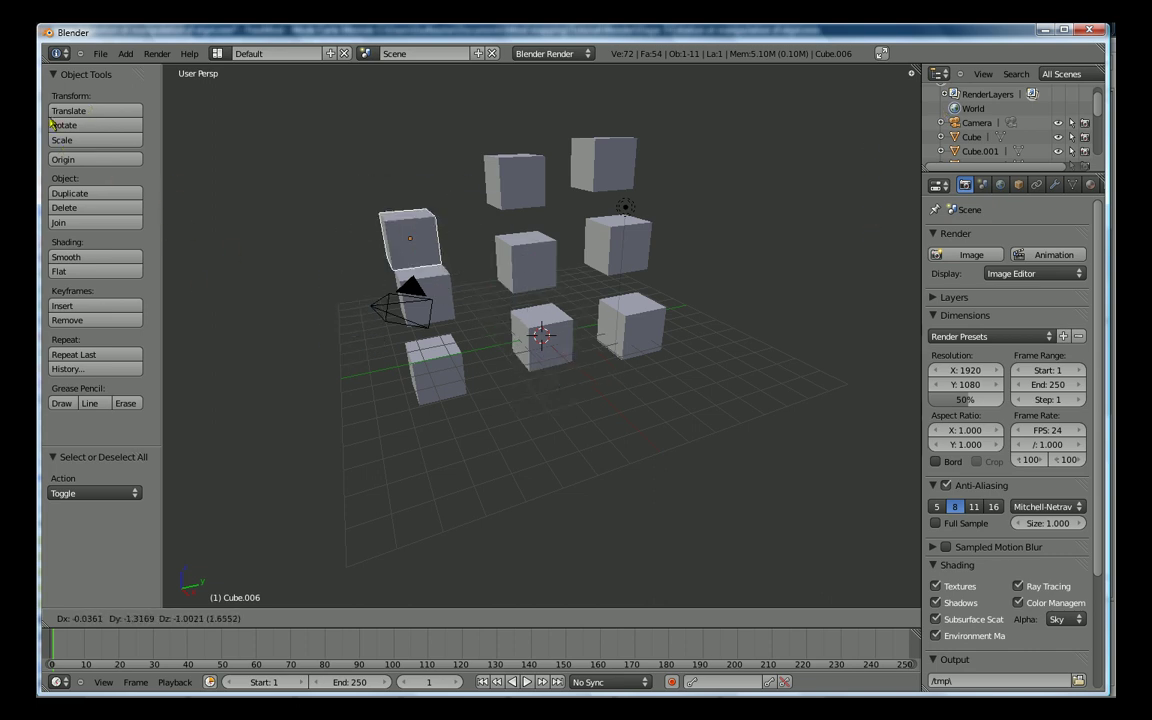
{"action": "left_click", "coordinate": [895, 150]}
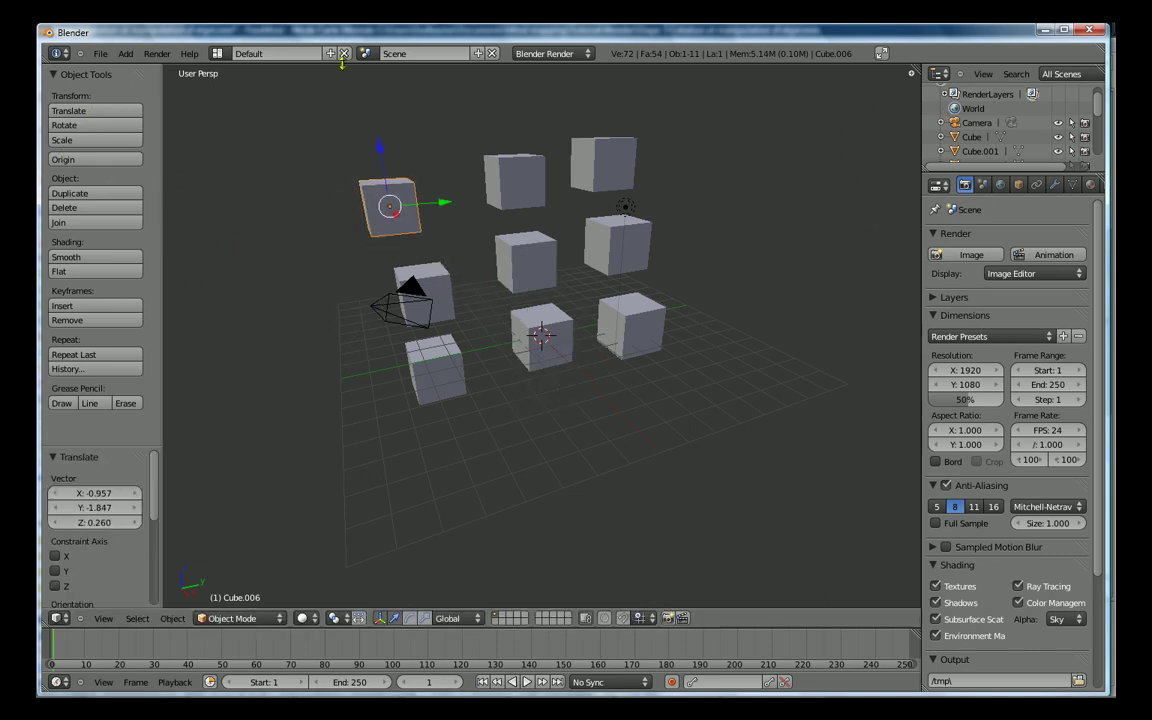
{"action": "left_click", "coordinate": [110, 128]}
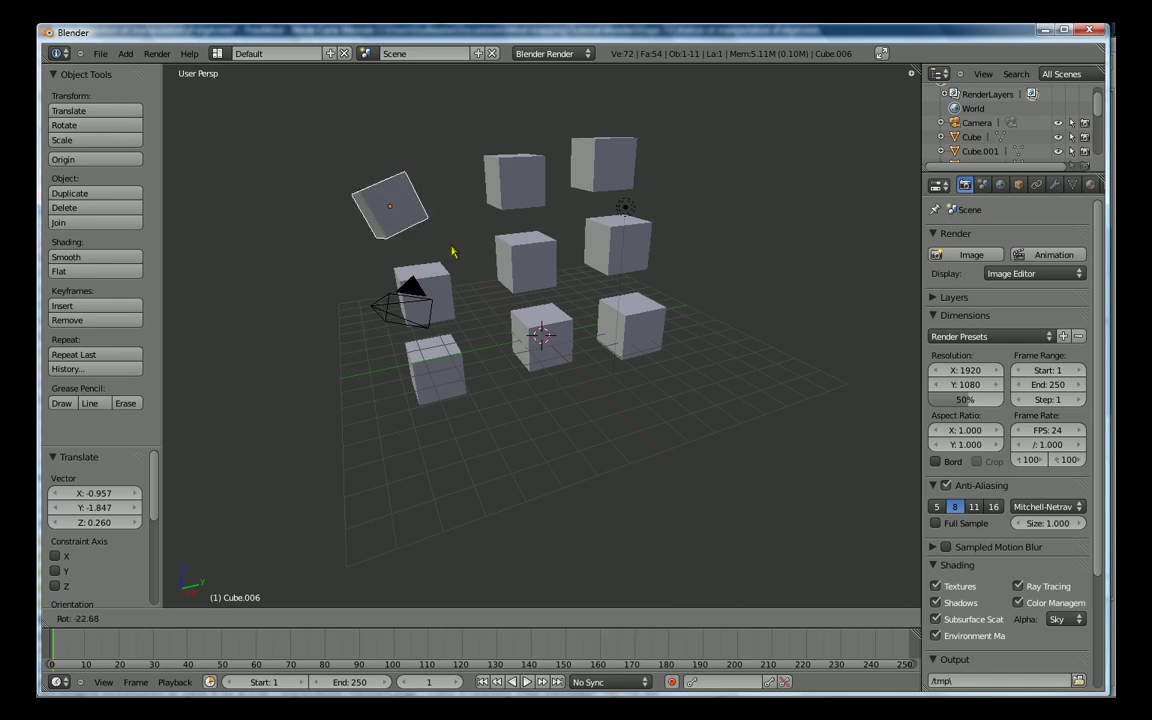
{"action": "left_click", "coordinate": [417, 147]}
{"action": "left_click", "coordinate": [105, 142]}
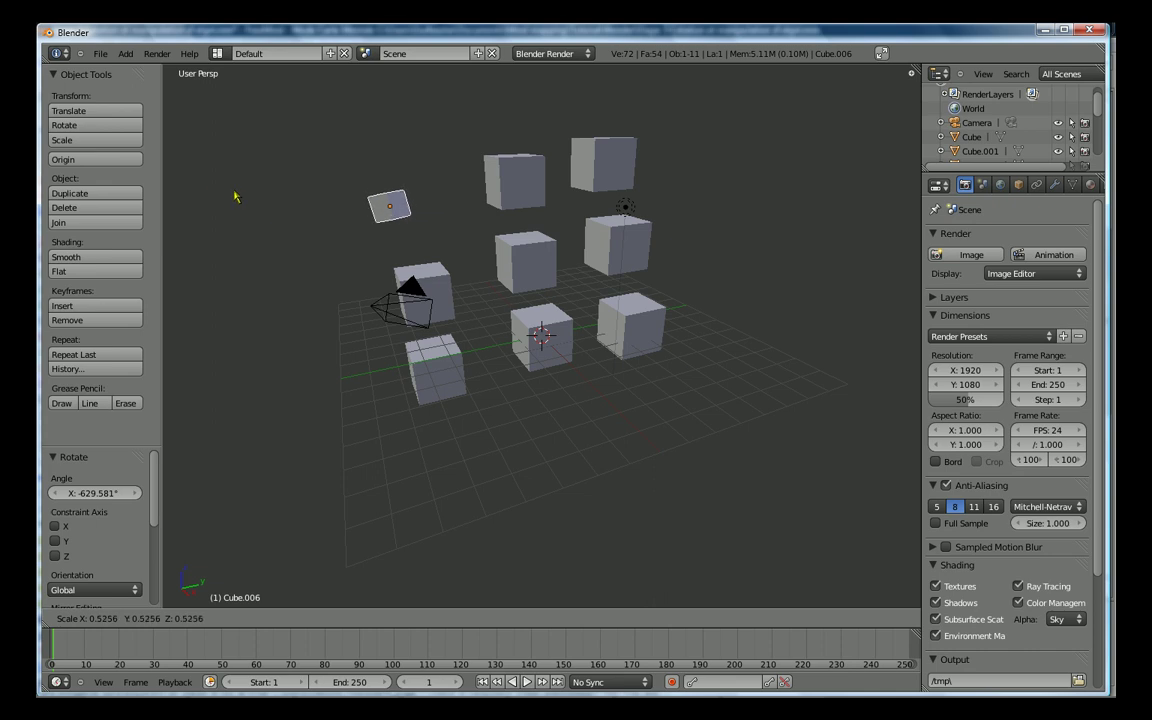
{"action": "left_click", "coordinate": [181, 196]}
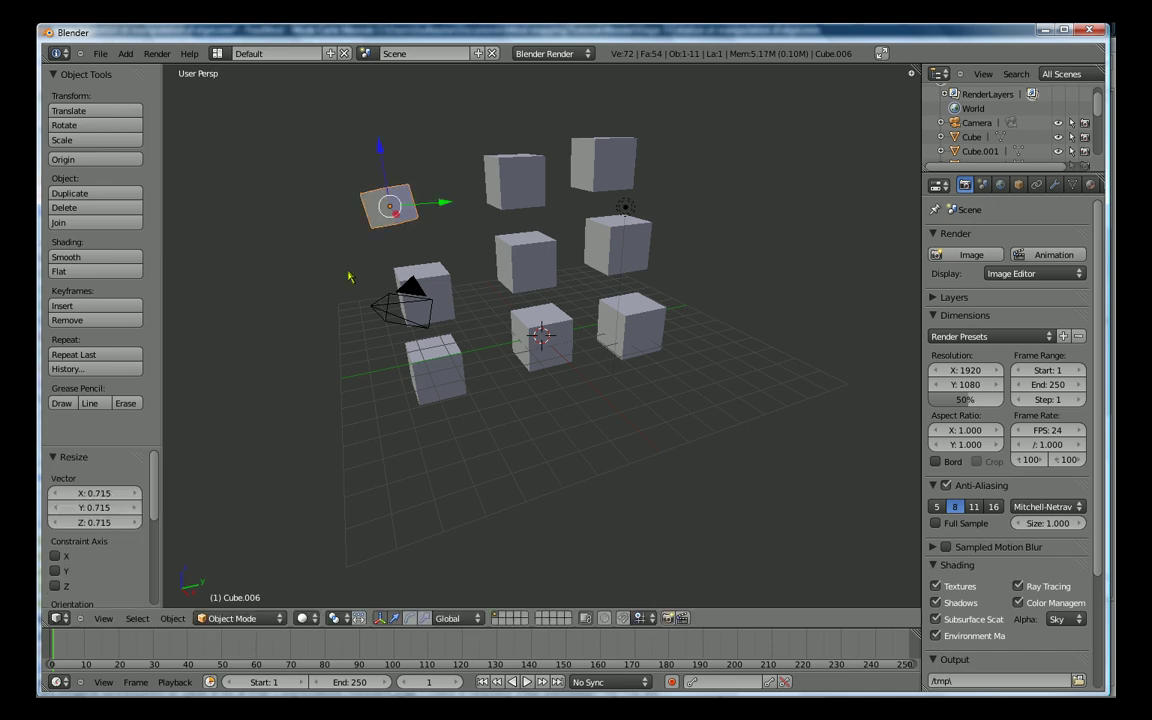
Step: Select the middle cube and move it with G back near its original spot
{"action": "scroll", "coordinate": [565, 226], "scroll_direction": "up", "scroll_amount": 3}
{"action": "scroll", "coordinate": [651, 327], "scroll_direction": "down", "scroll_amount": 1}
{"action": "scroll", "coordinate": [663, 342], "scroll_direction": "up", "scroll_amount": 2}
{"action": "middle_click_drag", "start_coordinate": [672, 336], "coordinate": [648, 344]}
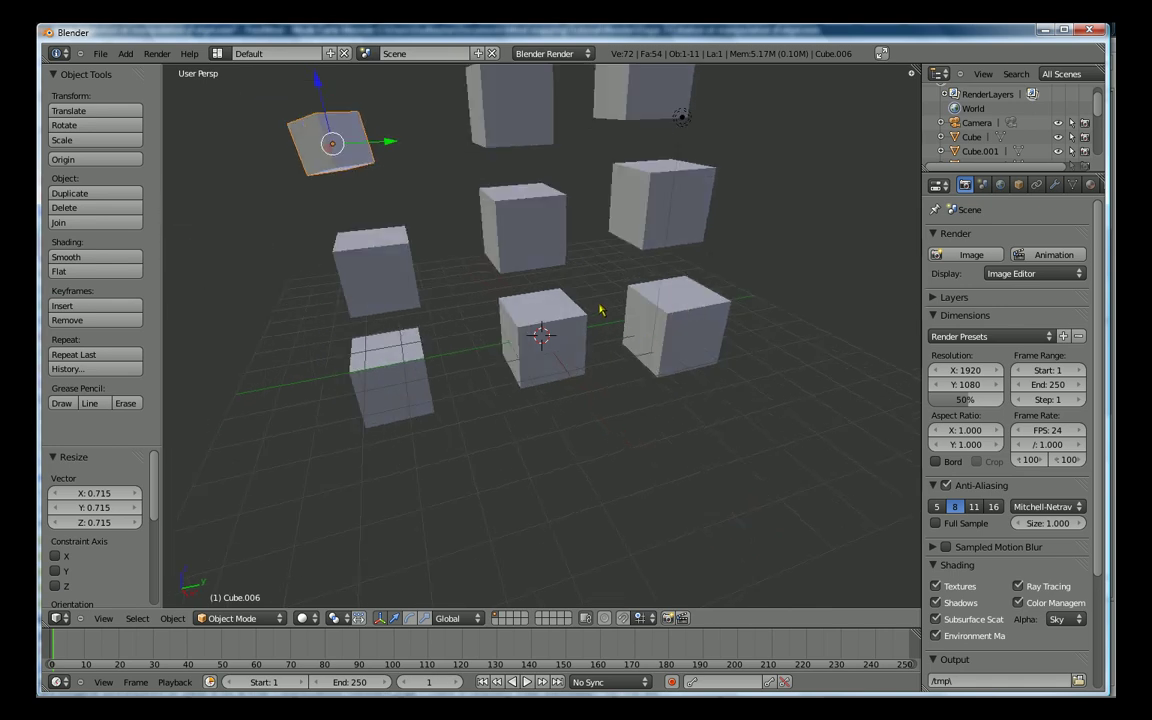
{"action": "right_click", "coordinate": [531, 245]}
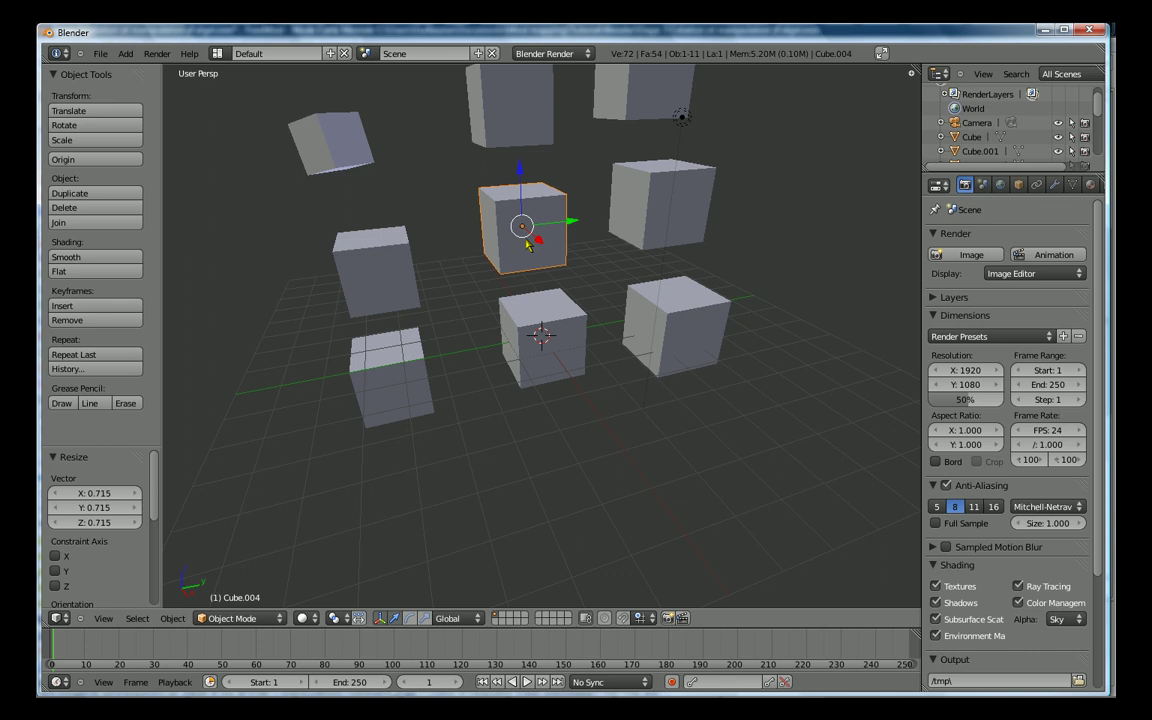
{"action": "key", "text": "g"}
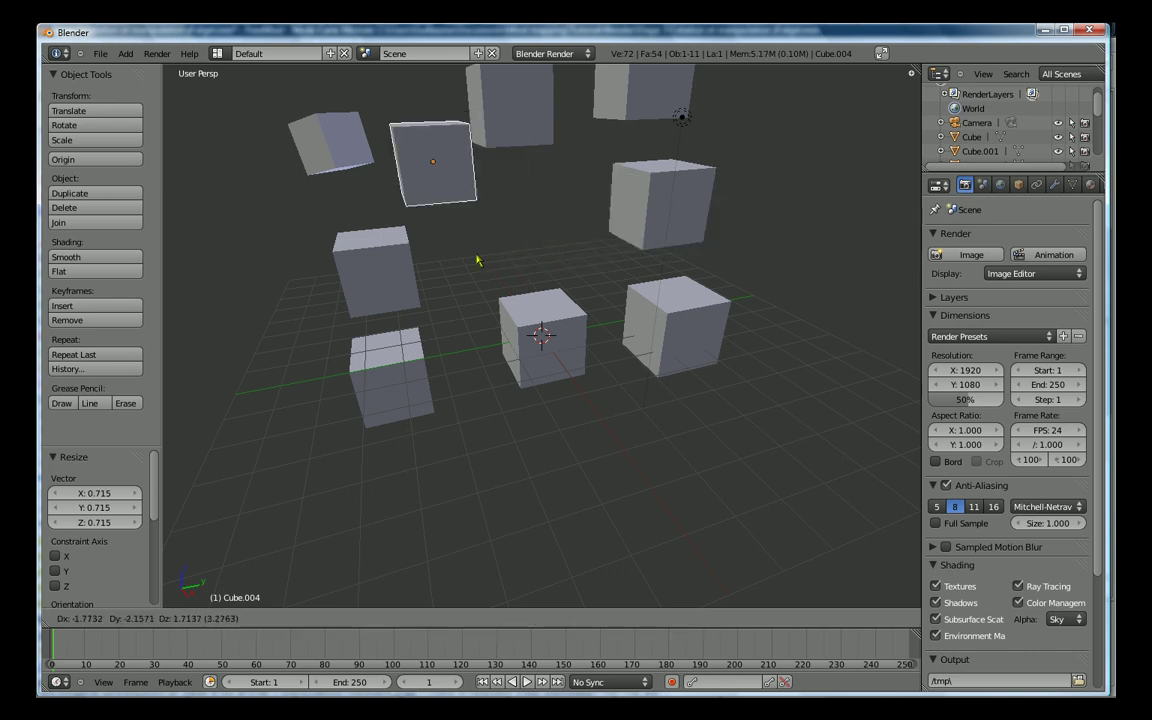
{"action": "left_click", "coordinate": [530, 248]}
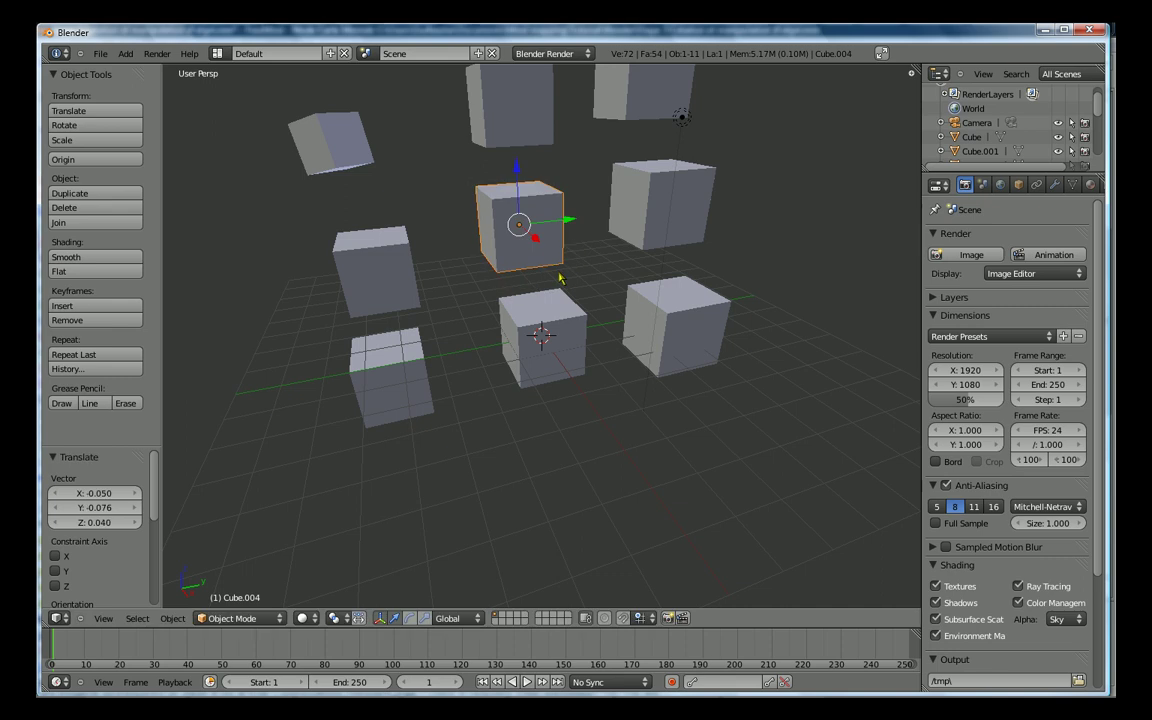
Step: Shrink the middle cube to about half with S and rotate it with R
{"action": "key", "text": "s"}
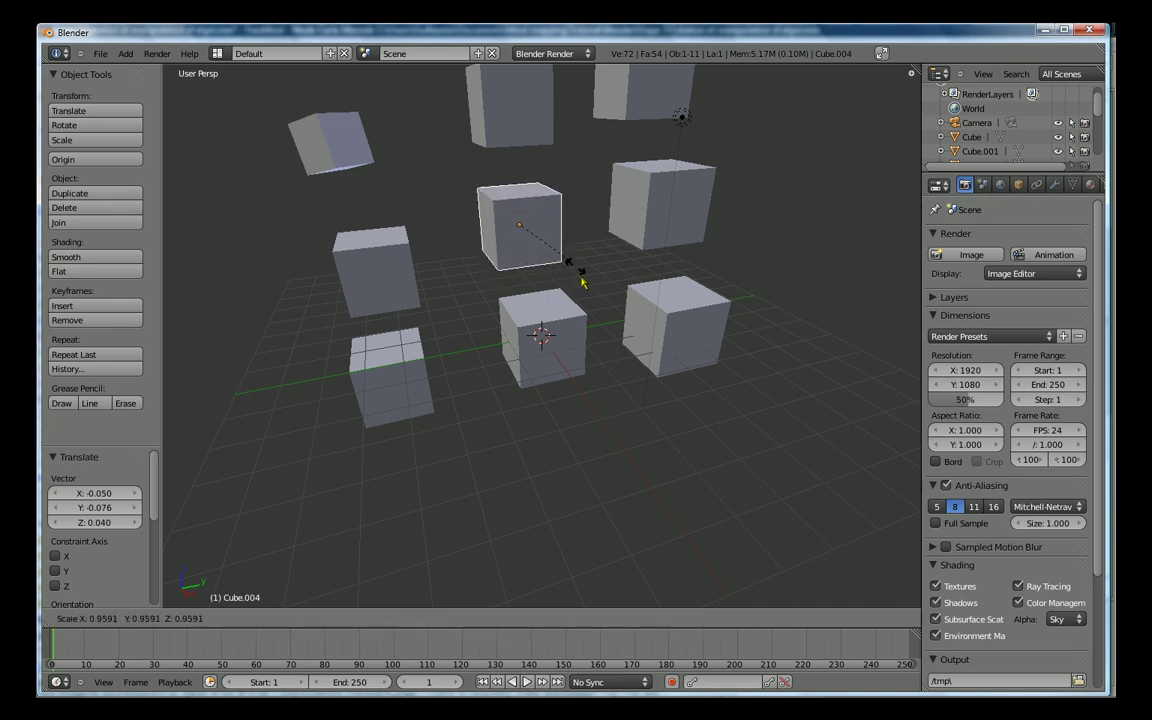
{"action": "left_click", "coordinate": [541, 258]}
{"action": "key", "text": "r"}
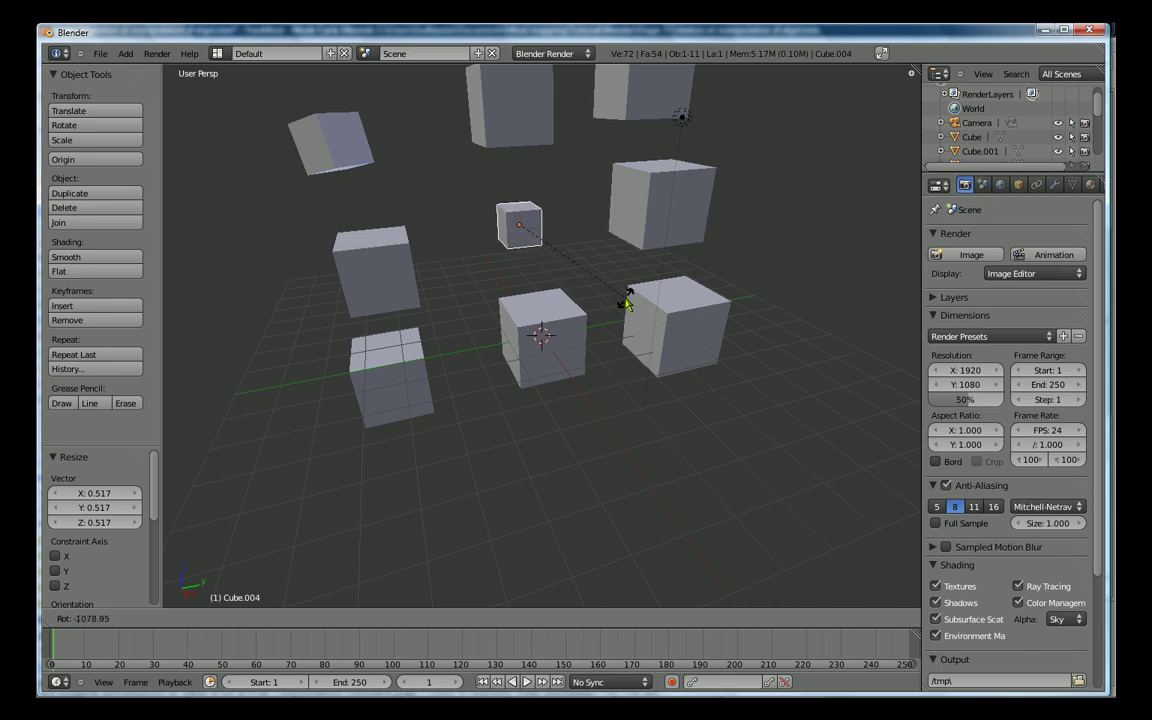
{"action": "left_click", "coordinate": [570, 282]}
{"action": "scroll", "coordinate": [510, 297], "scroll_direction": "down", "scroll_amount": 6}
{"action": "scroll", "coordinate": [529, 294], "scroll_direction": "up", "scroll_amount": 5}
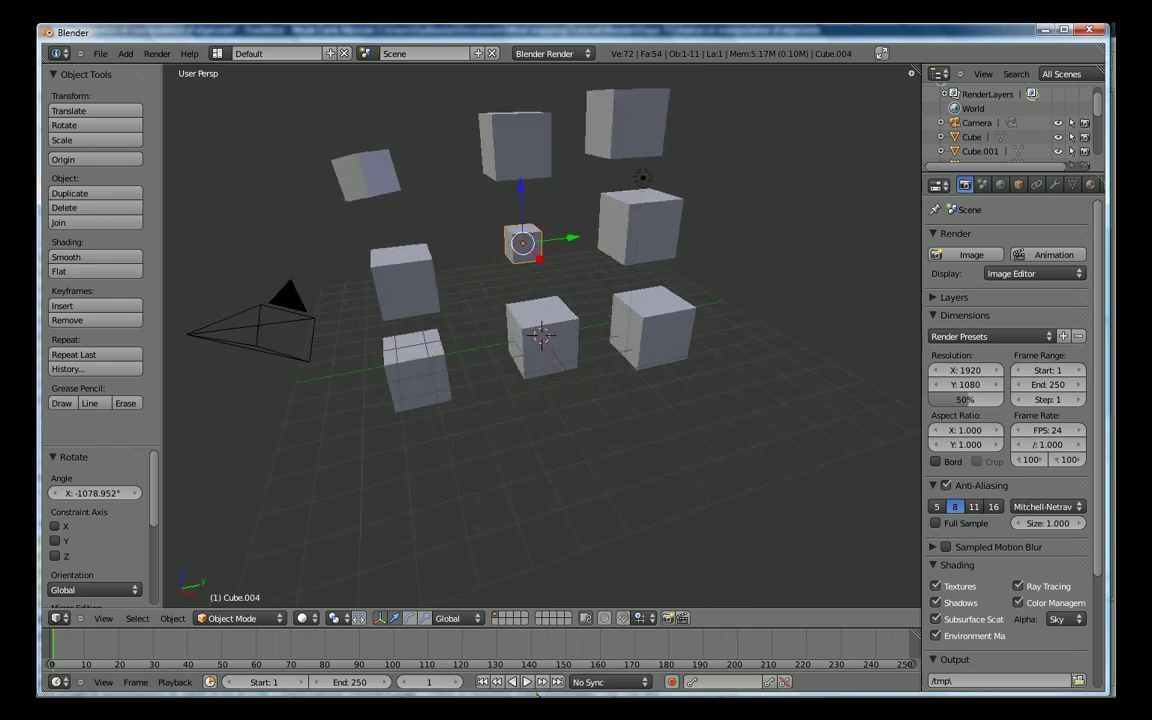
{"action": "left_click", "coordinate": [651, 689]}
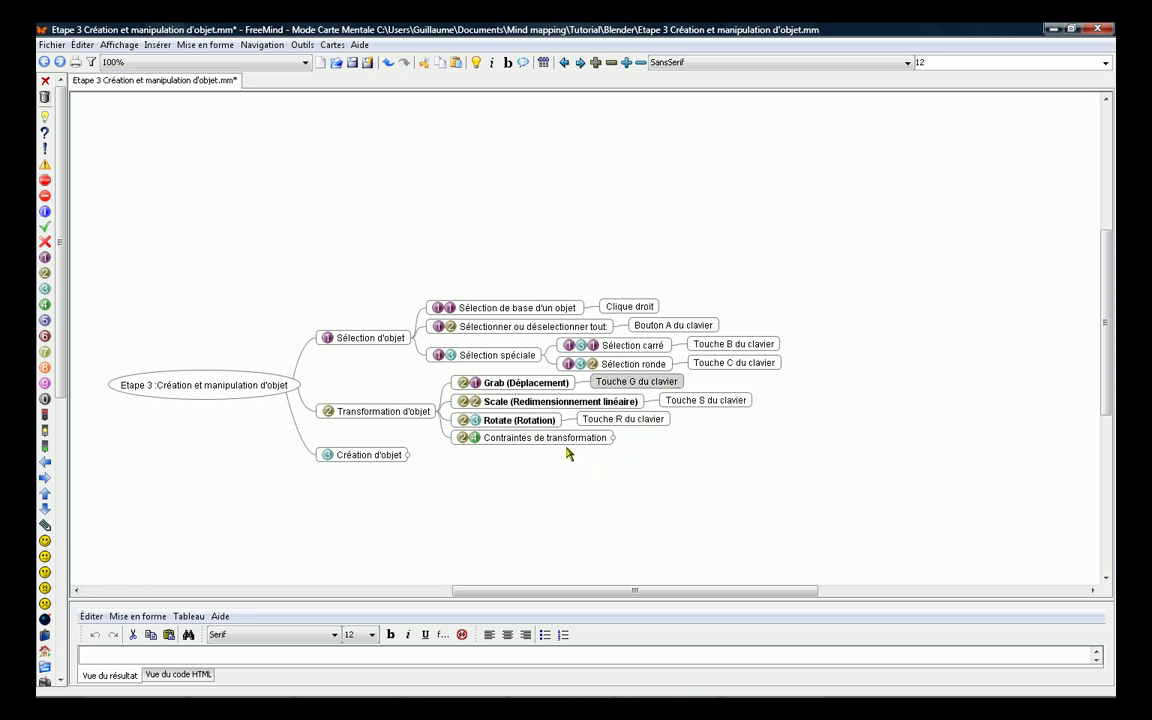
Step: Unfold FreeMind's 'Contraintes de transformation' node to read its axis-constraint note, then return to Blender
{"action": "left_click", "coordinate": [578, 440]}
{"action": "type", "text": "Toute transformation peut être contraintes sur un axe."}
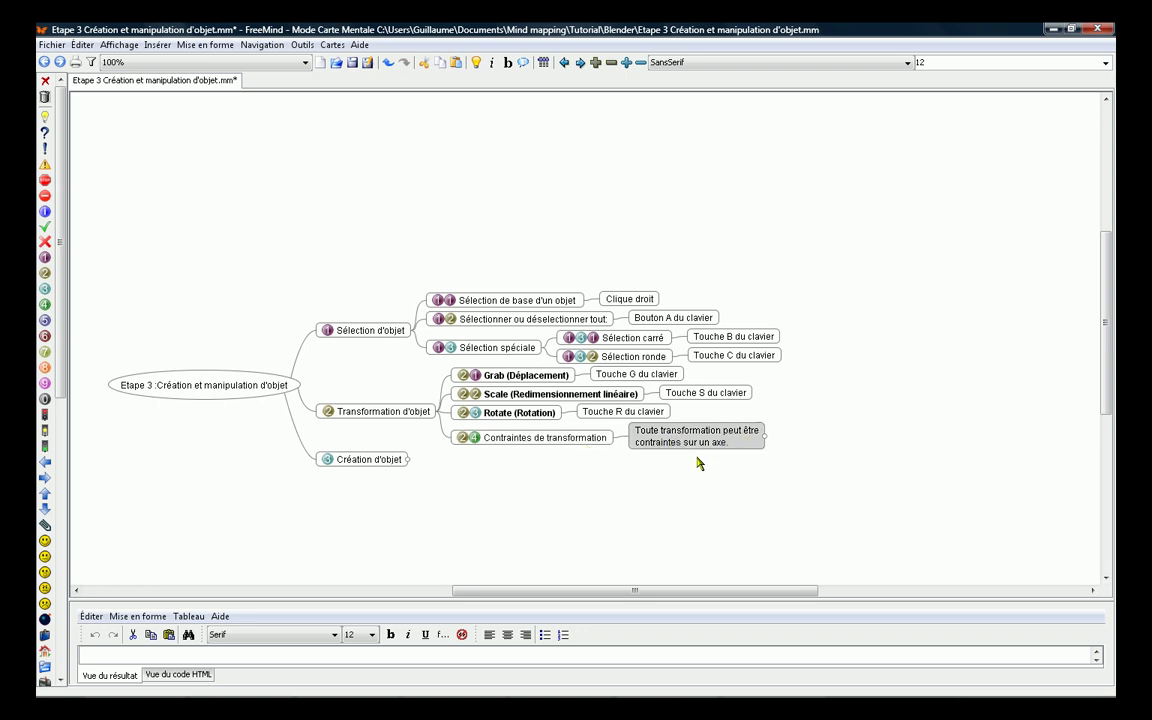
{"action": "left_click", "coordinate": [545, 686]}
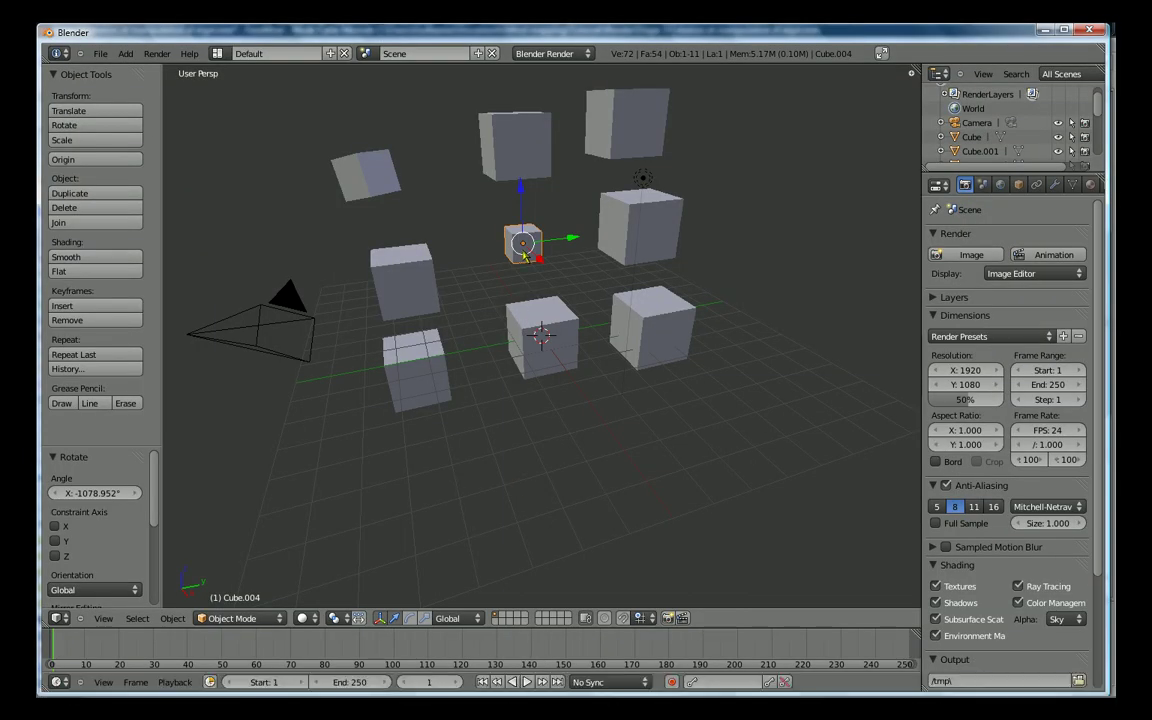
Step: Move Cube.004 along the Y axis, then reposition it freely
{"action": "scroll", "coordinate": [522, 255], "scroll_direction": "down", "scroll_amount": 1}
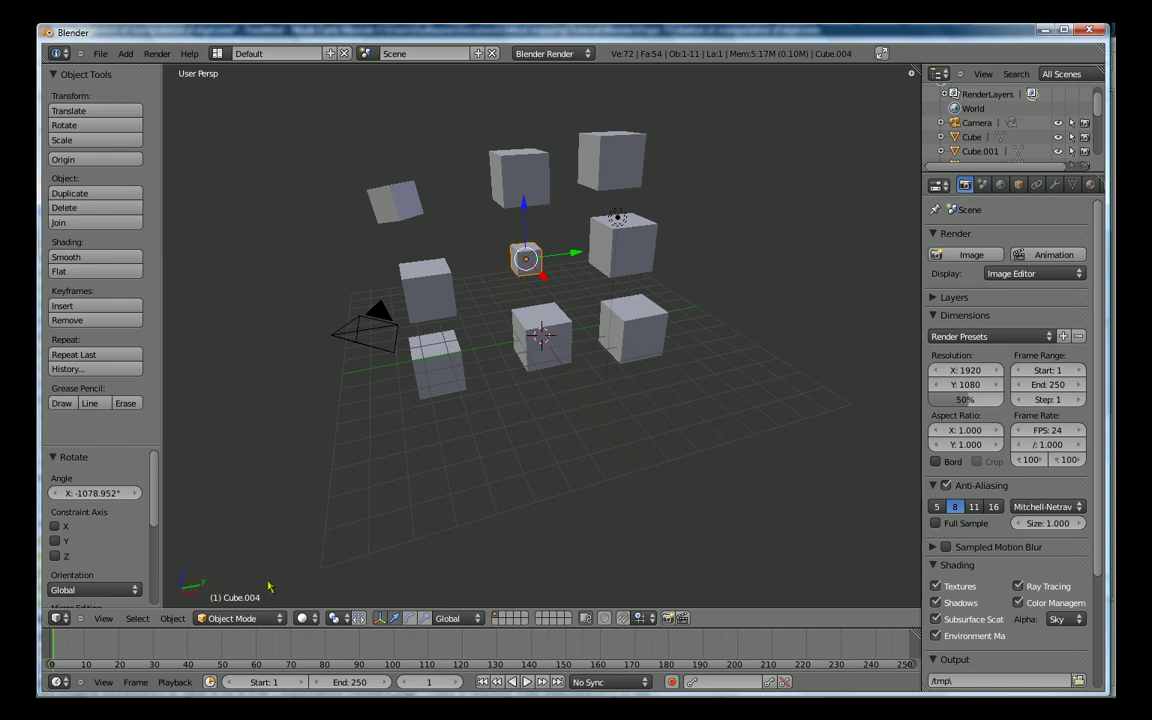
{"action": "key", "text": "g"}
{"action": "key", "text": "y"}
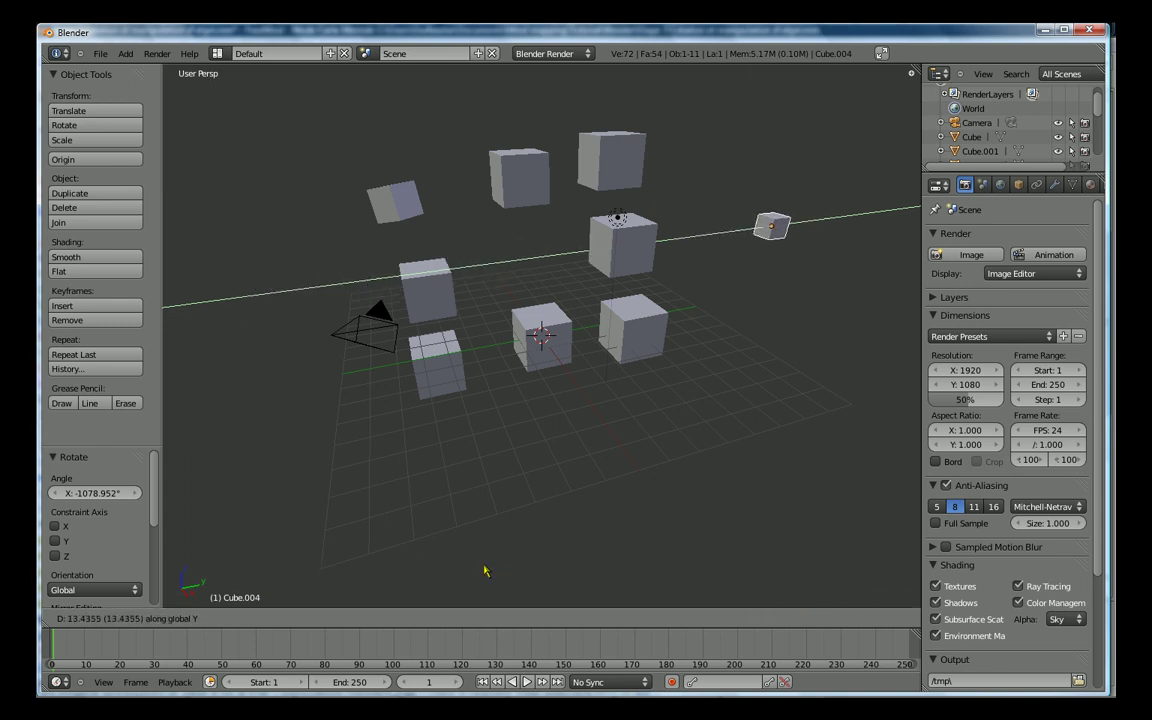
{"action": "left_click", "coordinate": [390, 613]}
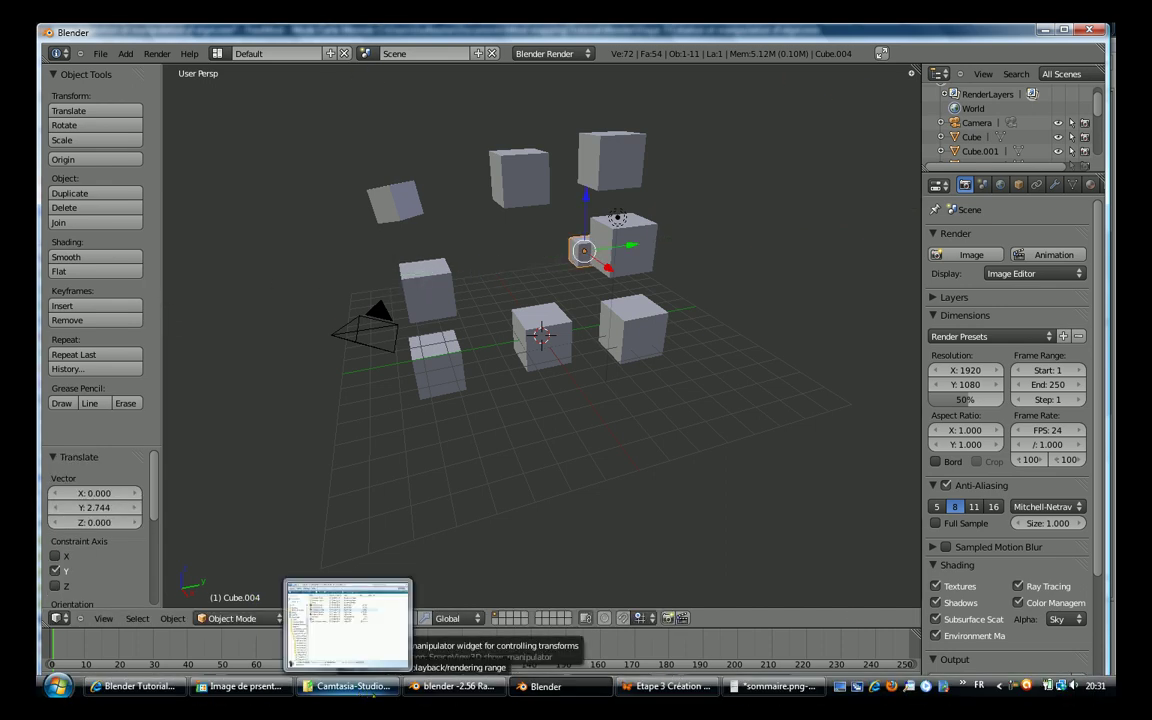
{"action": "key", "text": "g"}
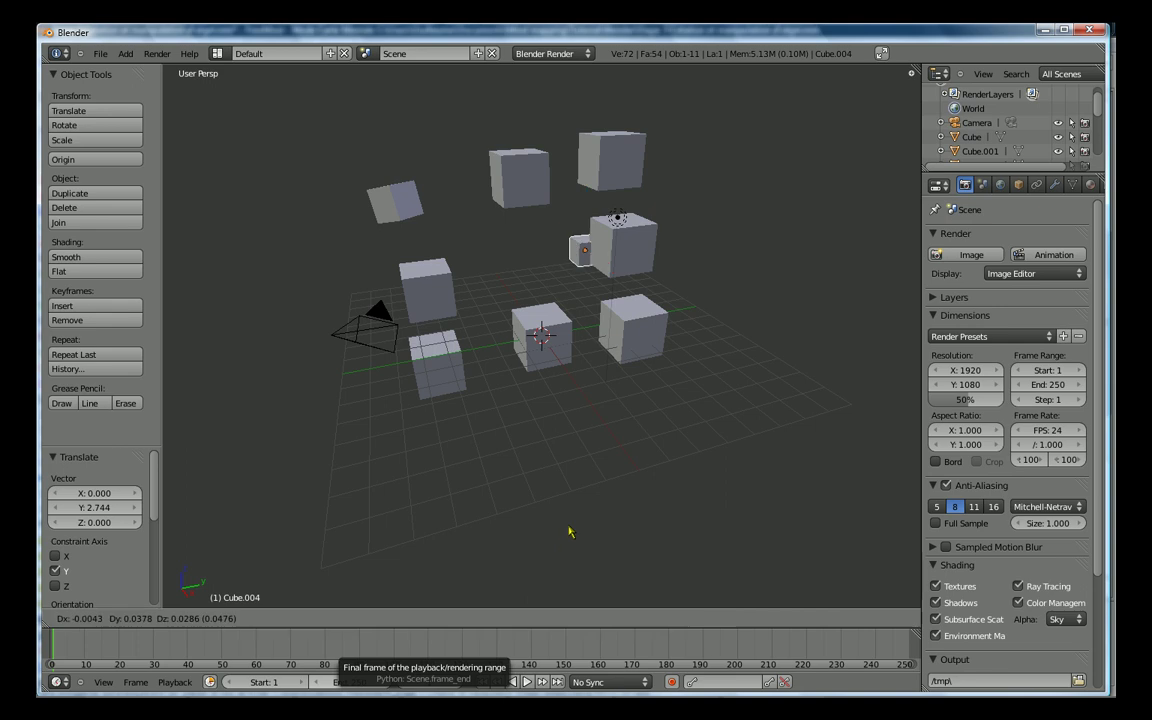
{"action": "left_click", "coordinate": [515, 533]}
Step: Enlarge Cube.004 about 1.9 times and begin rotating it around the global Y axis
{"action": "key", "text": "s"}
{"action": "left_click", "coordinate": [725, 216]}
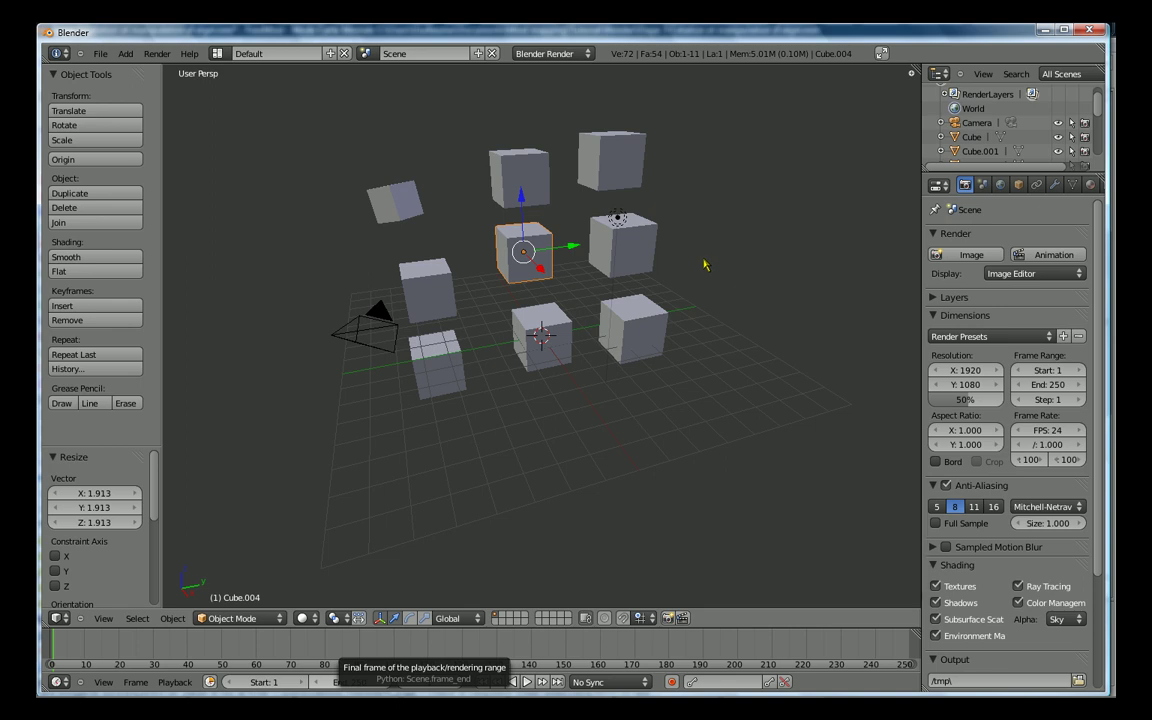
{"action": "key", "text": "r"}
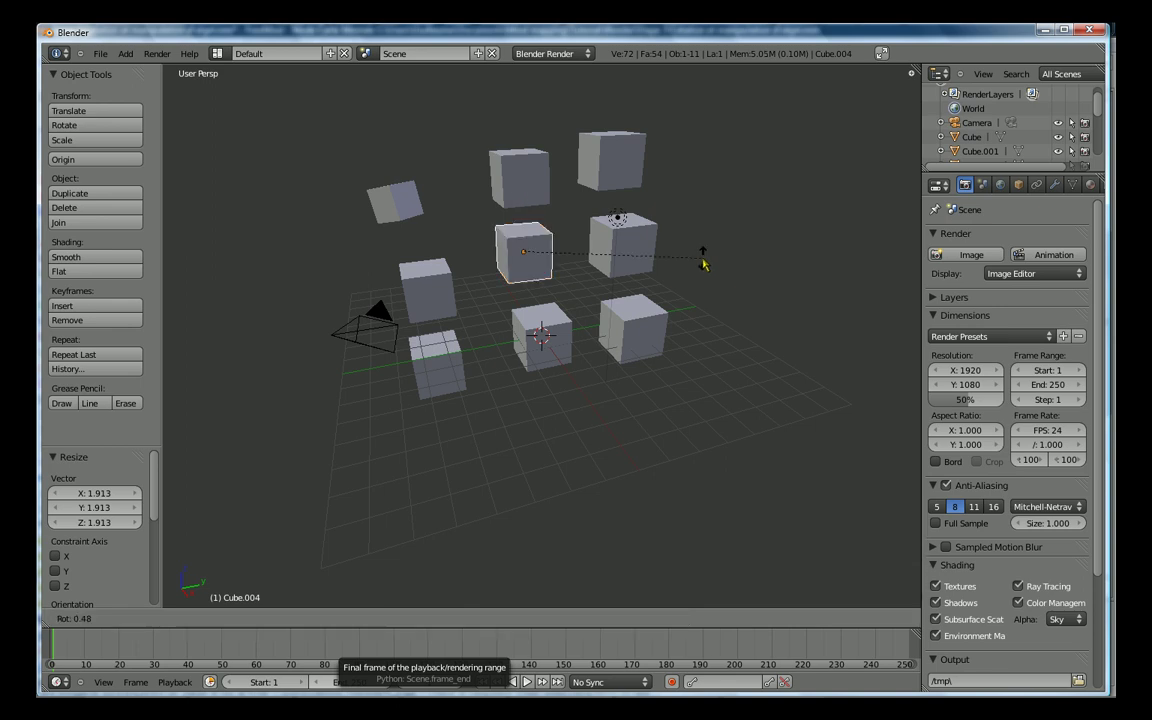
{"action": "key", "text": "y"}
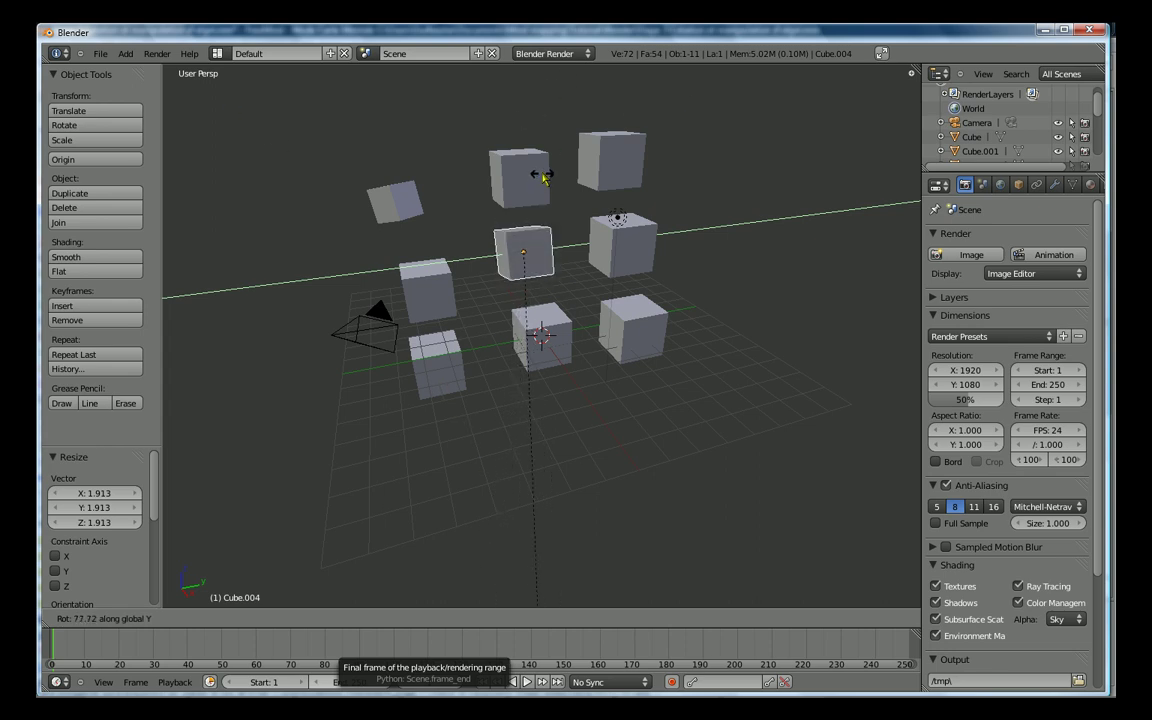
Step: Finish rotating Cube.004 77.425° around Y, then stretch it along Y, Z and X
{"action": "left_click", "coordinate": [490, 160]}
{"action": "key", "text": "s"}
{"action": "key", "text": "y"}
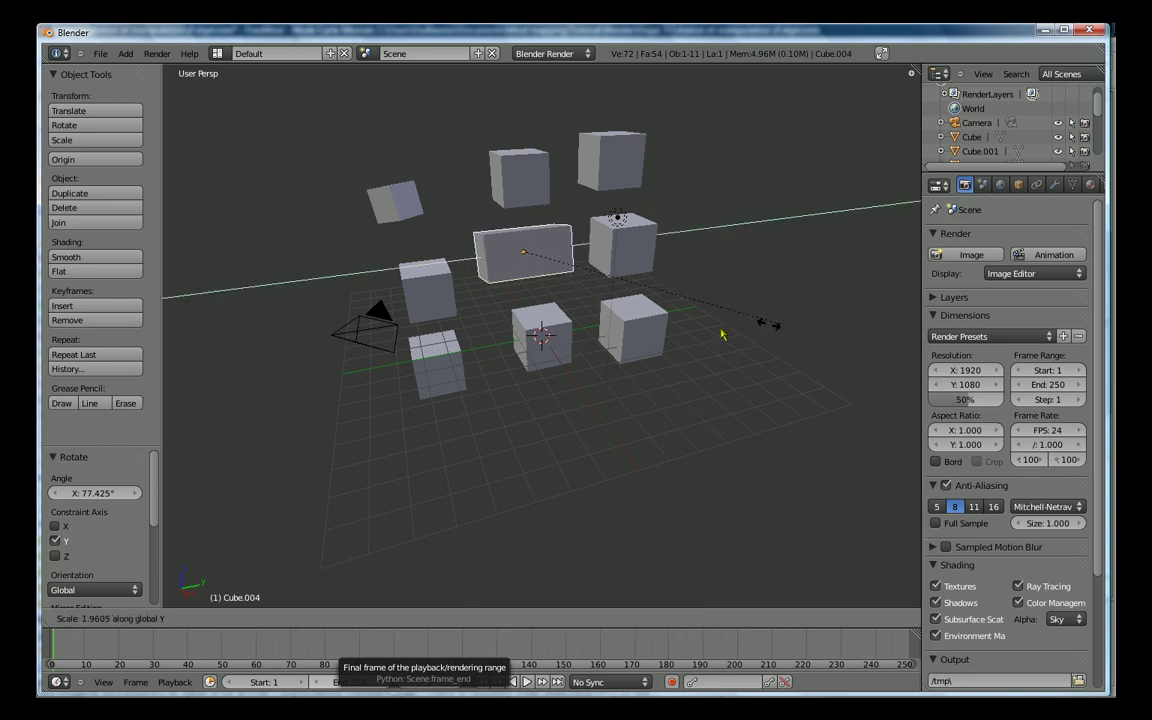
{"action": "left_click", "coordinate": [169, 326]}
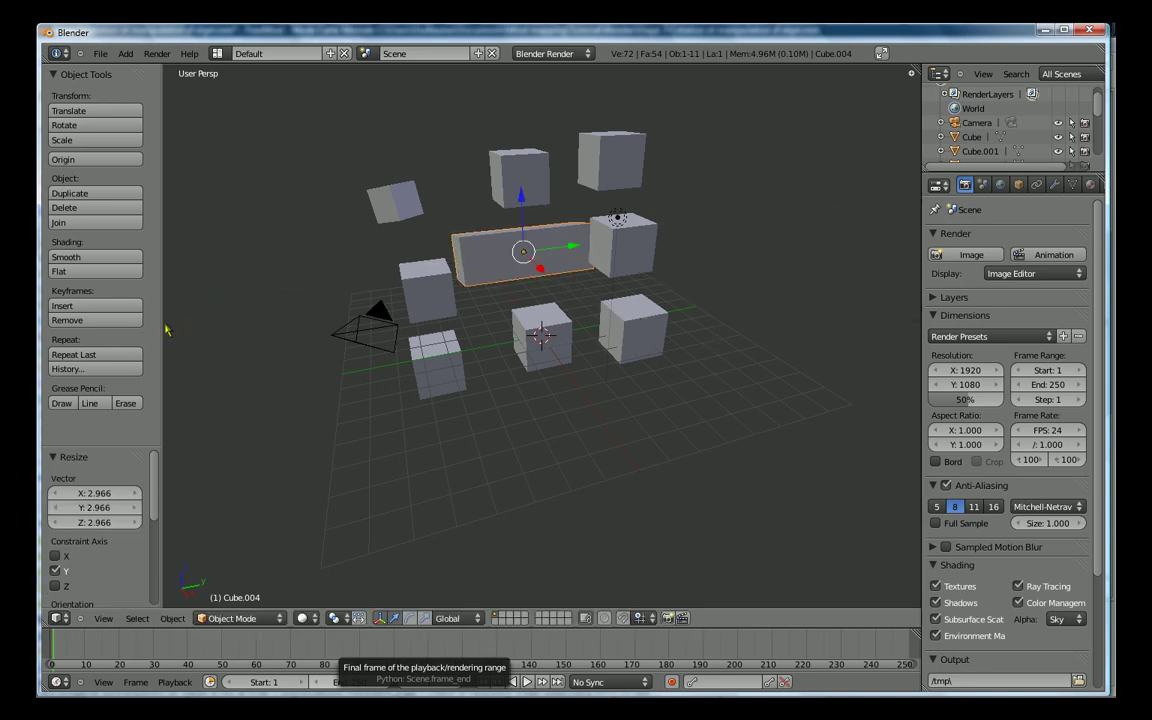
{"action": "key", "text": "s"}
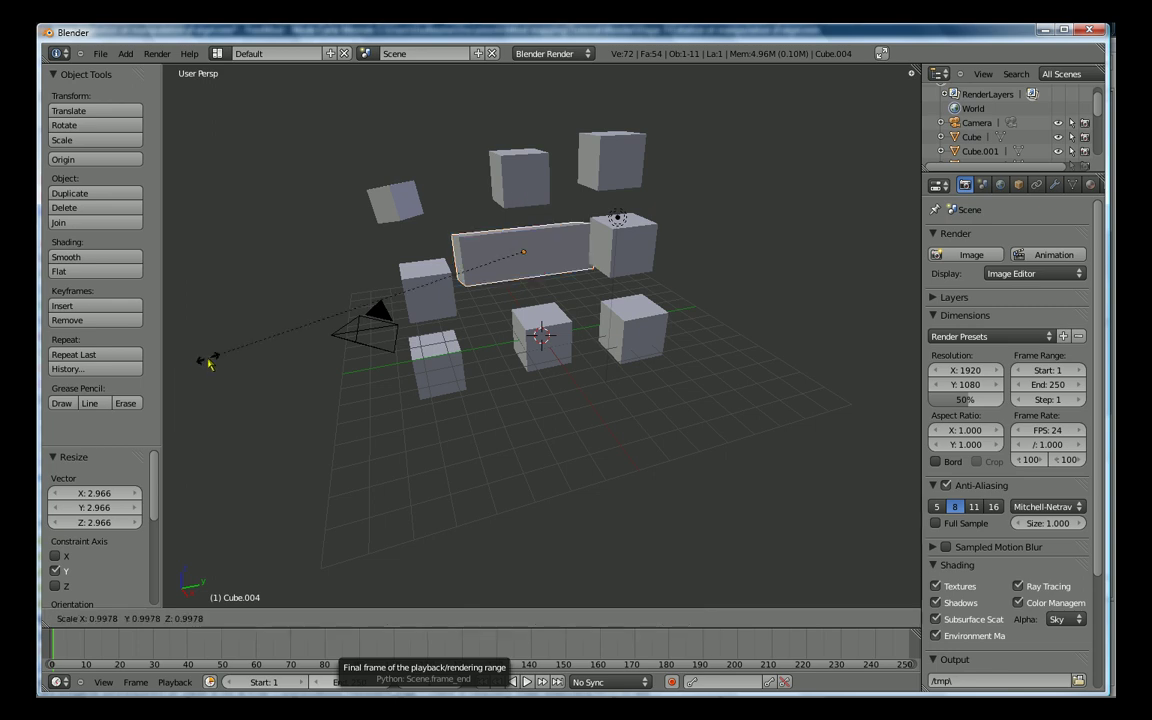
{"action": "key", "text": "z"}
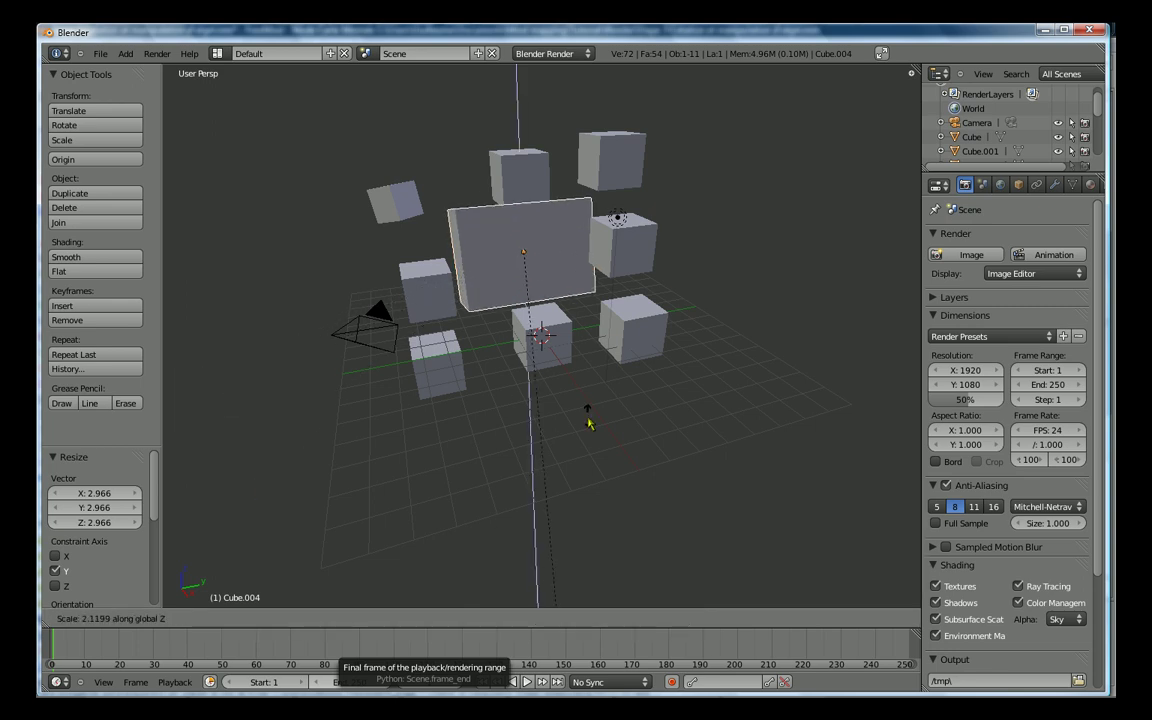
{"action": "left_click", "coordinate": [578, 404]}
{"action": "key", "text": "s"}
{"action": "key", "text": "x"}
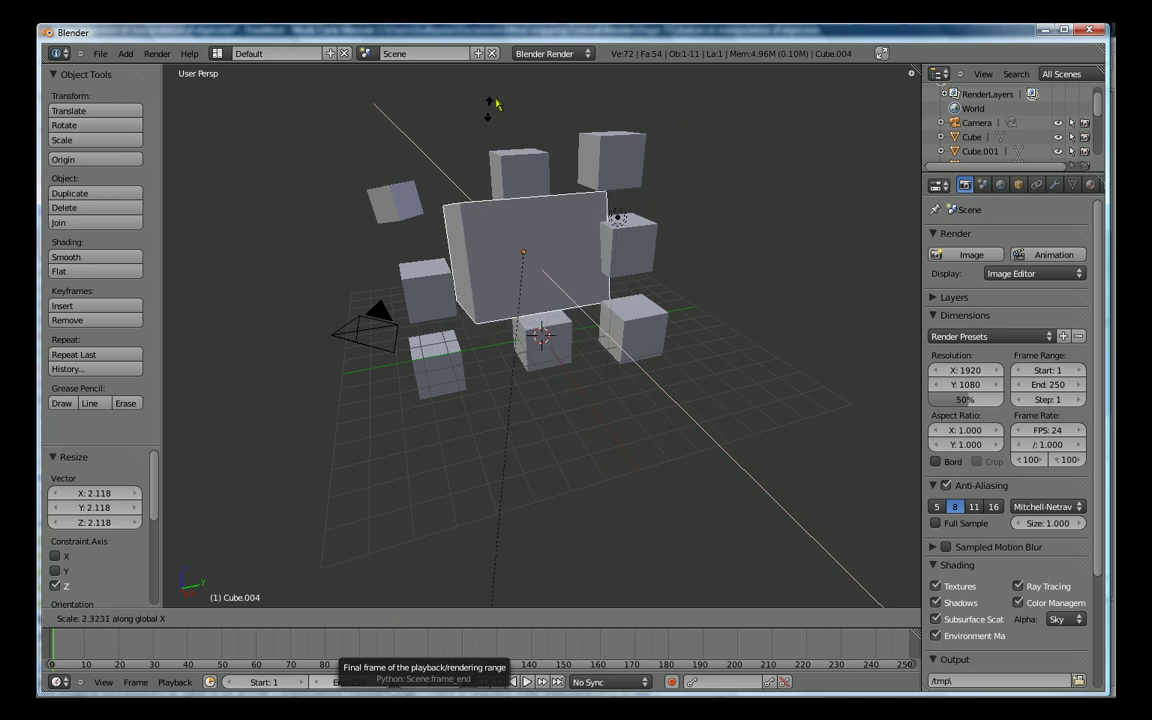
{"action": "left_click", "coordinate": [532, 104]}
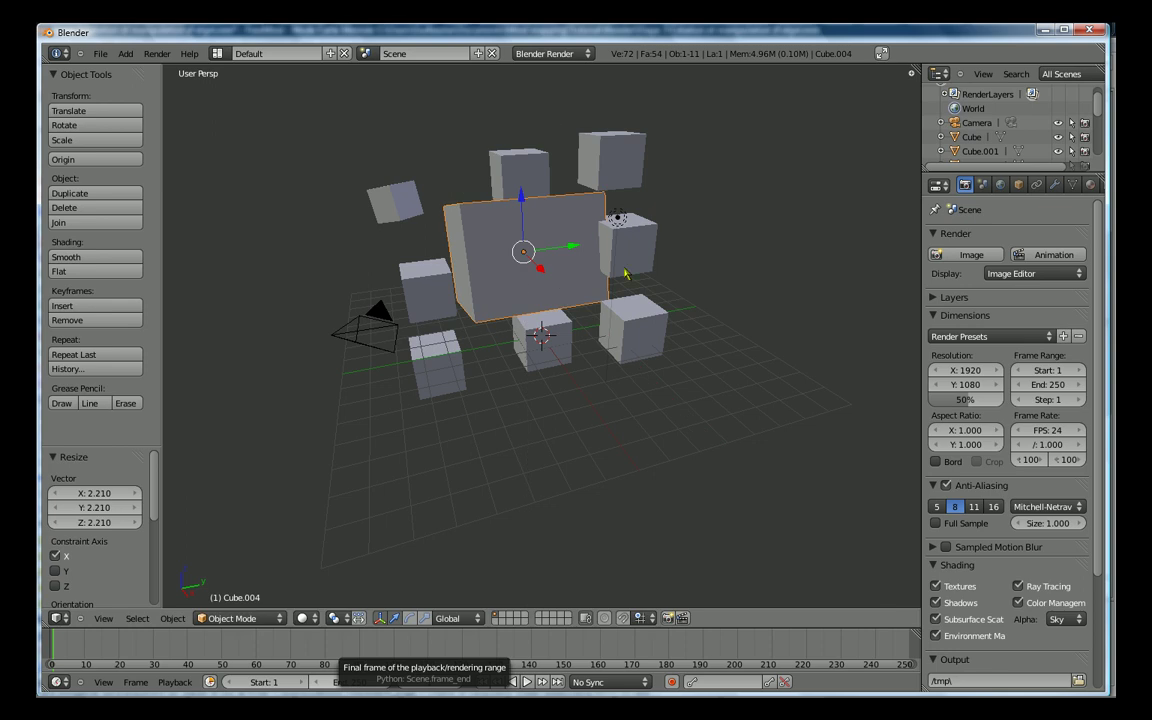
Step: Shrink the cube uniformly to 0.392, then resize it by 1.117 along Z
{"action": "key", "text": "s"}
{"action": "left_click", "coordinate": [548, 273]}
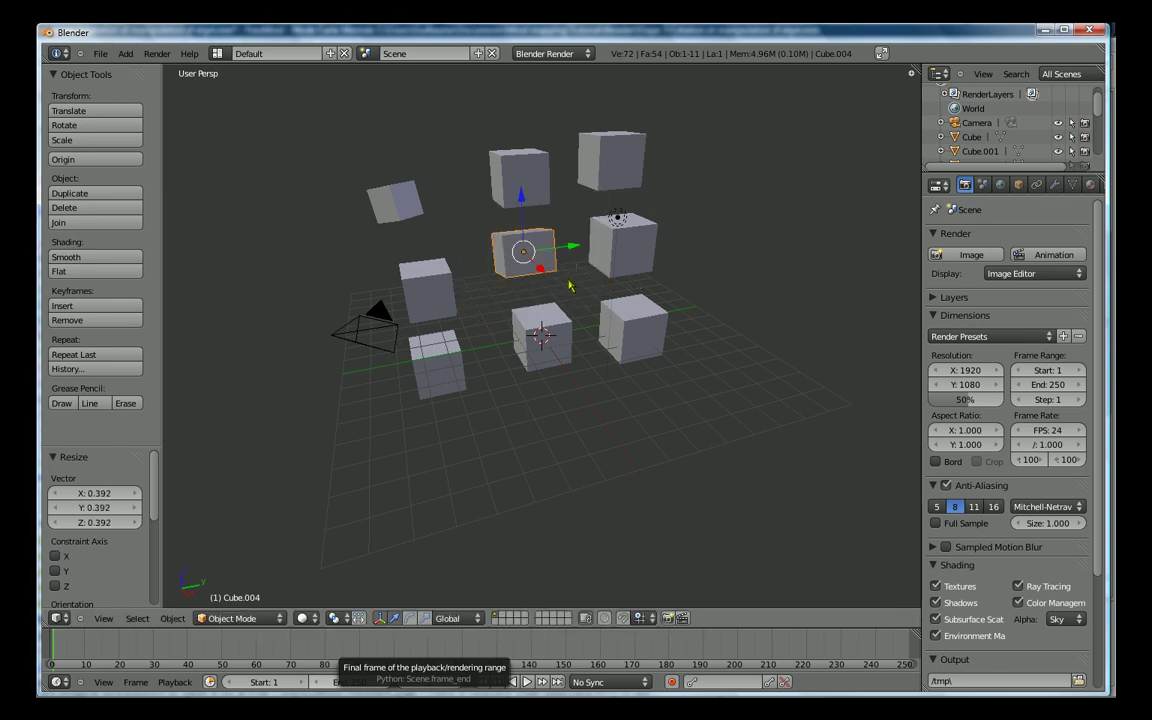
{"action": "key", "text": "s"}
{"action": "key", "text": "x"}
{"action": "key", "text": "y"}
{"action": "key", "text": "z"}
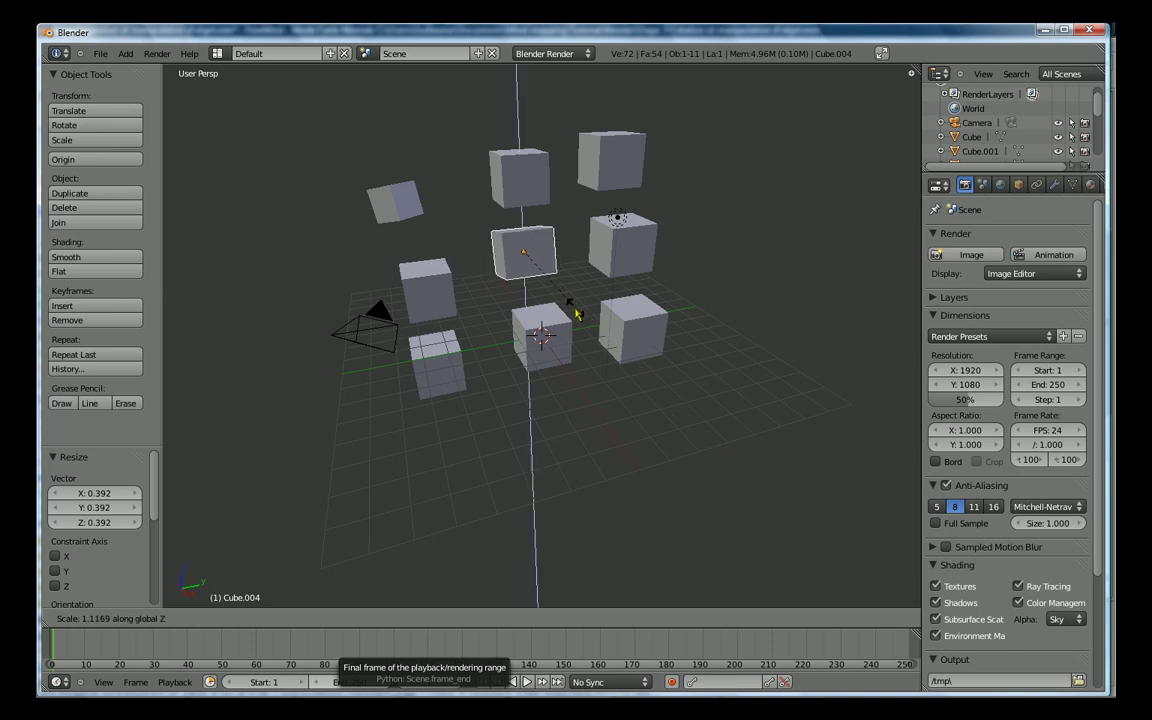
{"action": "left_click", "coordinate": [575, 313]}
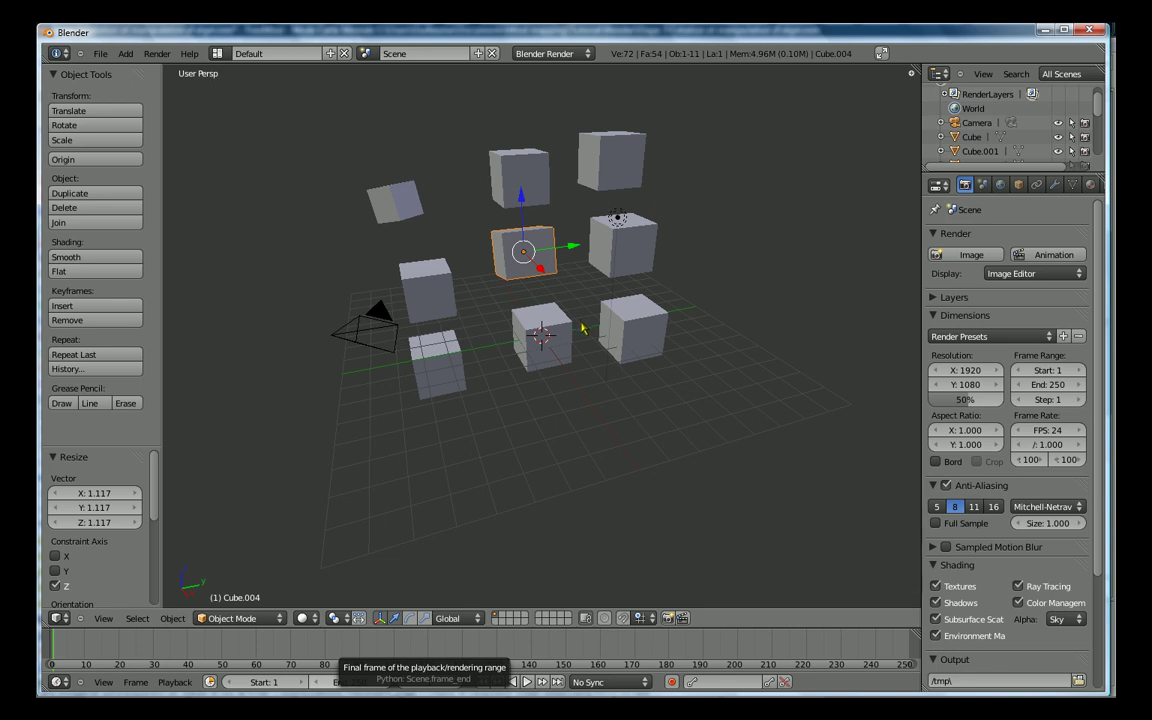
{"action": "middle_click_drag", "start_coordinate": [517, 266], "coordinate": [556, 303]}
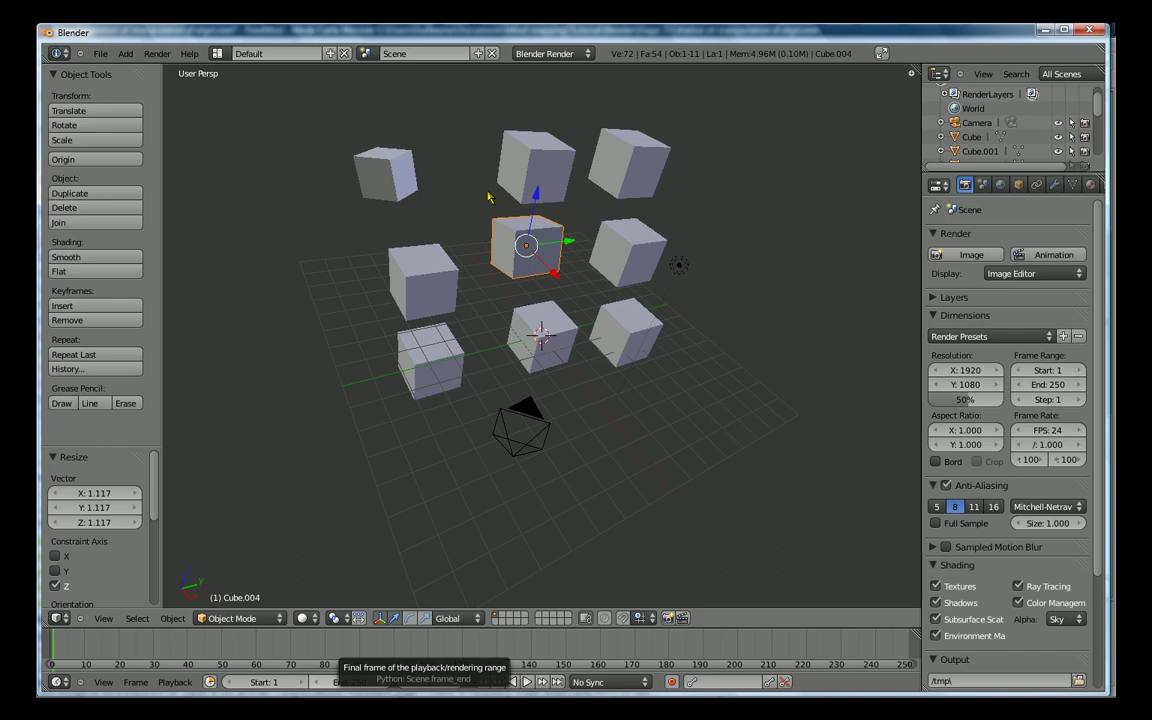
Step: Isolate Cube.004 in local view and orbit around it
{"action": "key", "text": "KP_Divide"}
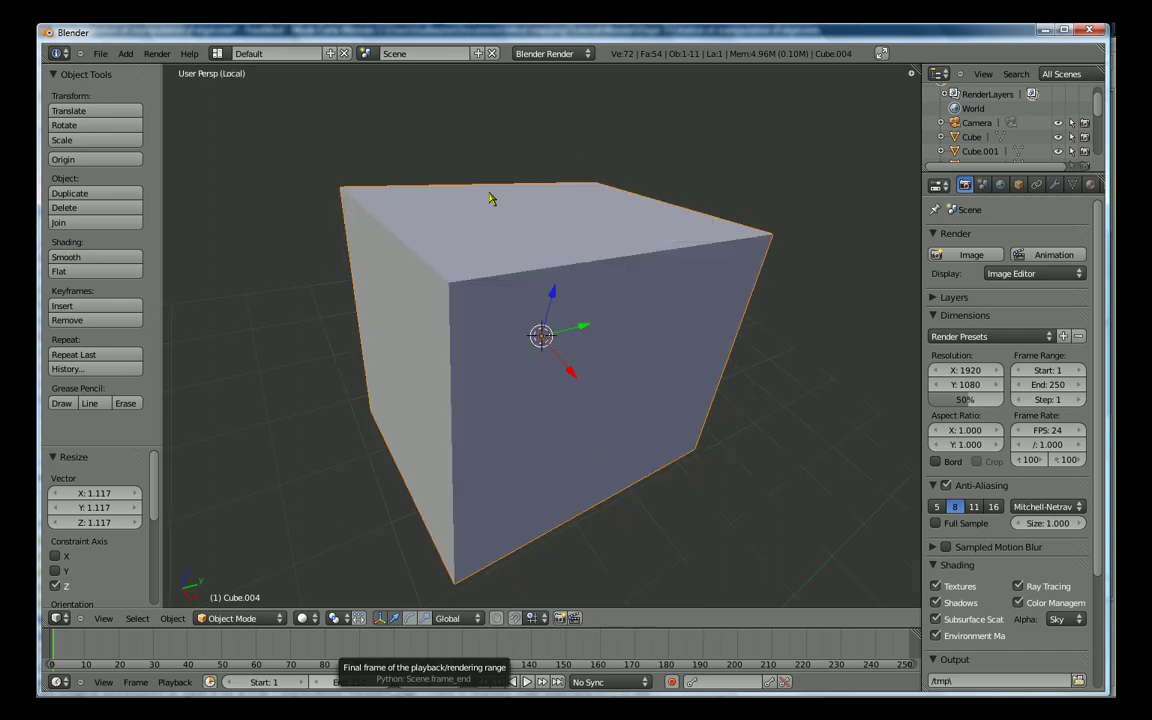
{"action": "scroll", "coordinate": [501, 193], "scroll_direction": "down", "scroll_amount": 7}
{"action": "scroll", "coordinate": [600, 290], "scroll_direction": "down", "scroll_amount": 2}
{"action": "scroll", "coordinate": [690, 400], "scroll_direction": "down", "scroll_amount": 2}
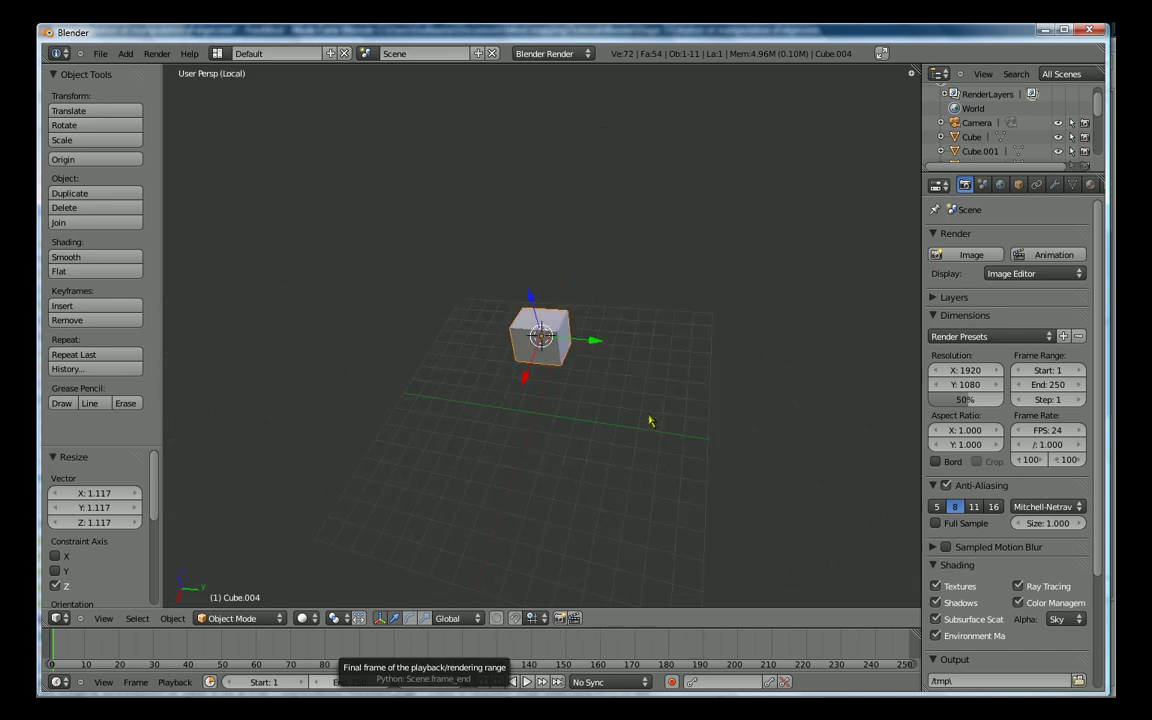
{"action": "middle_click_drag", "start_coordinate": [710, 357], "coordinate": [510, 328]}
{"action": "scroll", "coordinate": [510, 328], "scroll_direction": "up", "scroll_amount": 3}
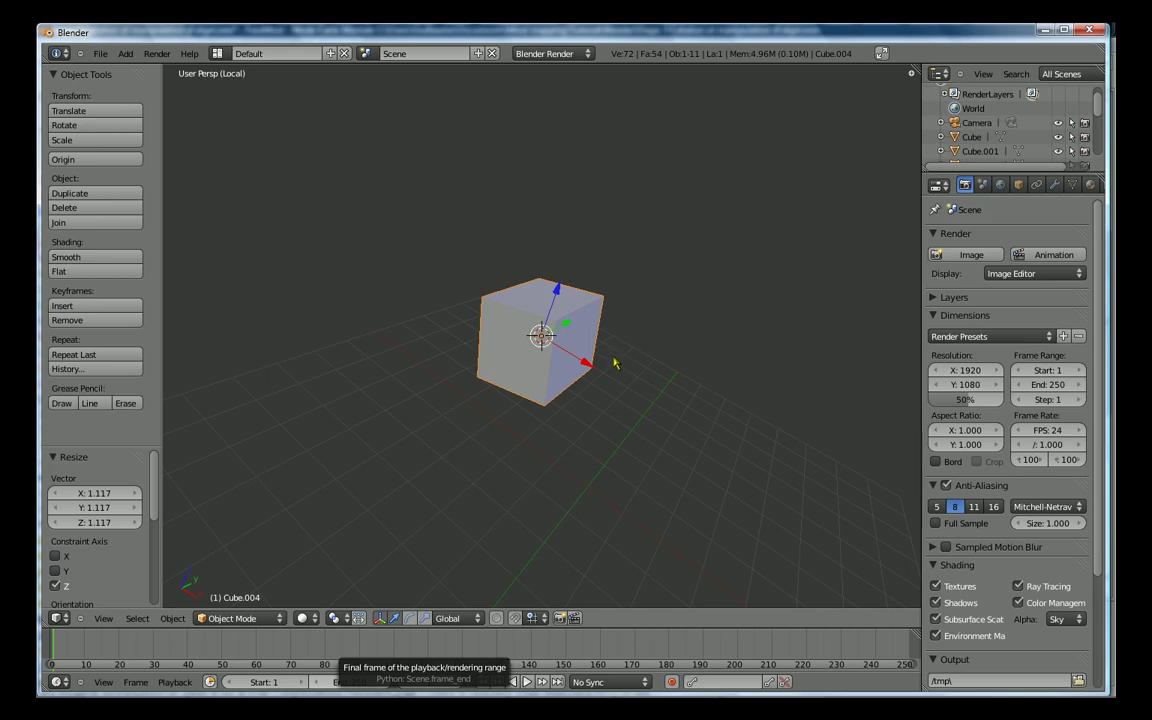
Step: Resize the isolated cube, enlarging it to 1.152 and then shrinking it to 0.912
{"action": "key", "text": "s"}
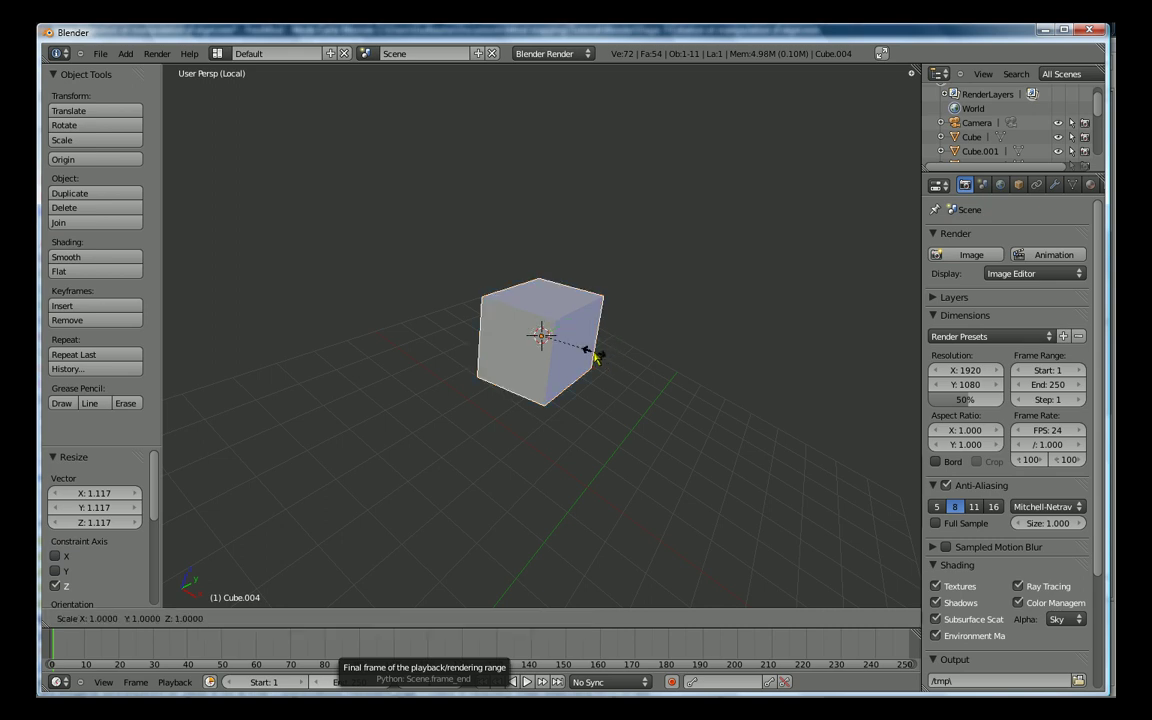
{"action": "left_click", "coordinate": [596, 357]}
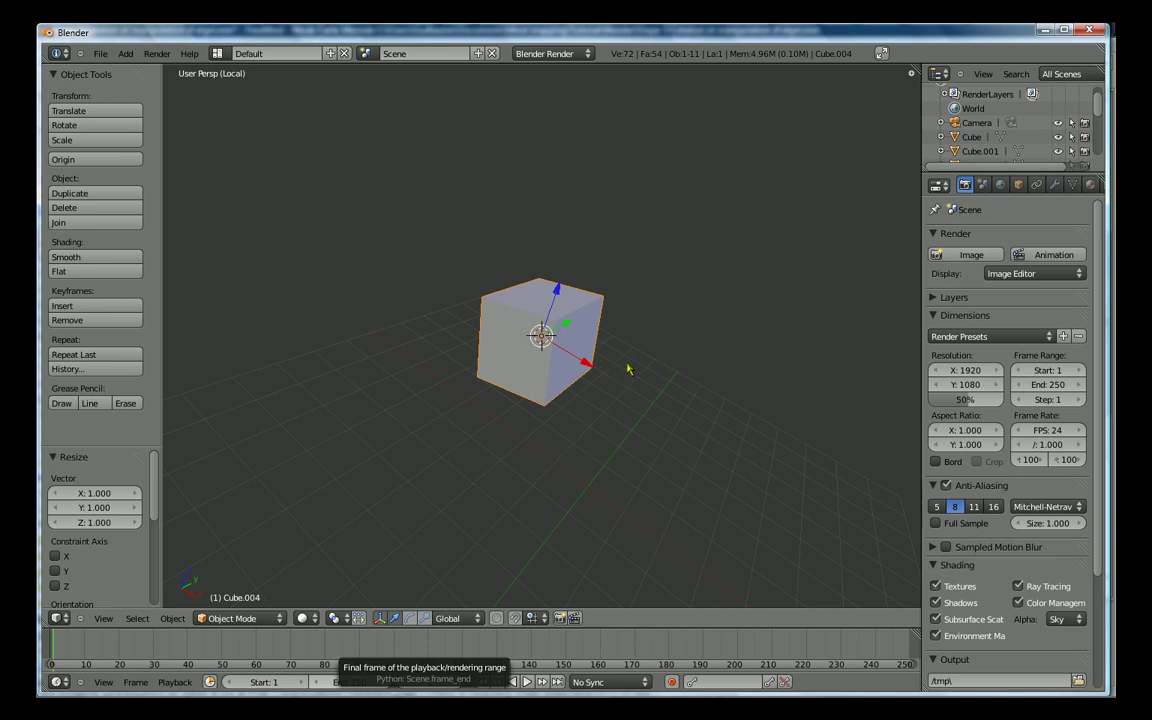
{"action": "key", "text": "s"}
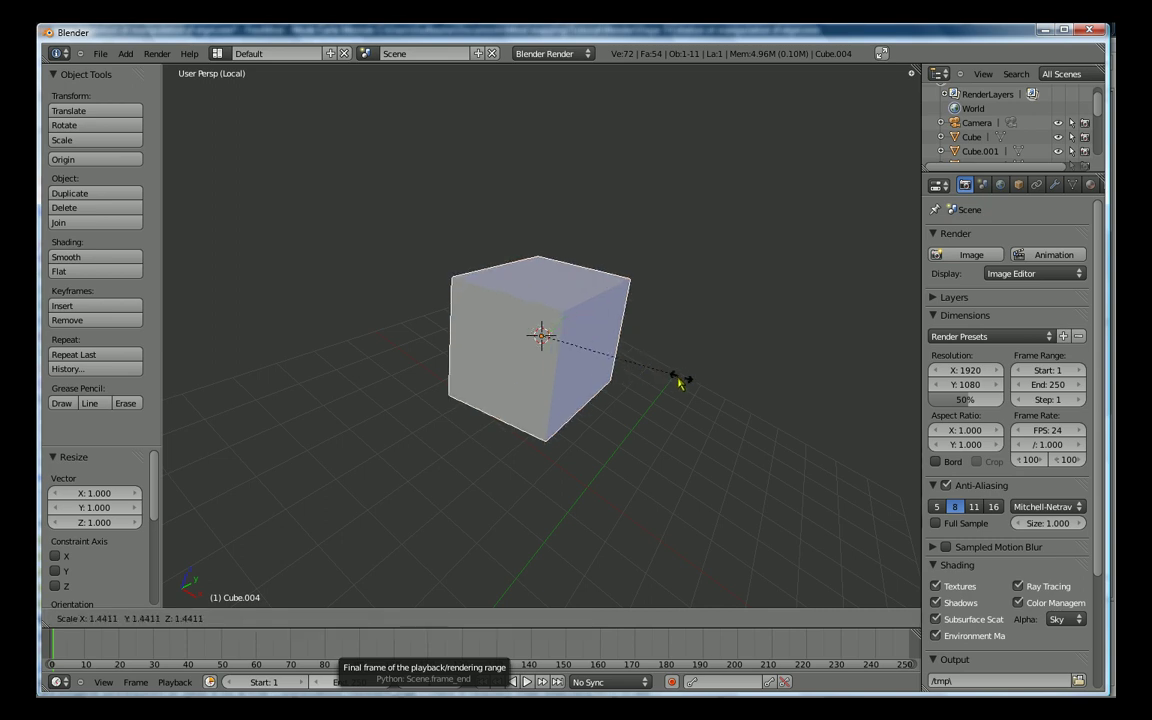
{"action": "right_click", "coordinate": [613, 357]}
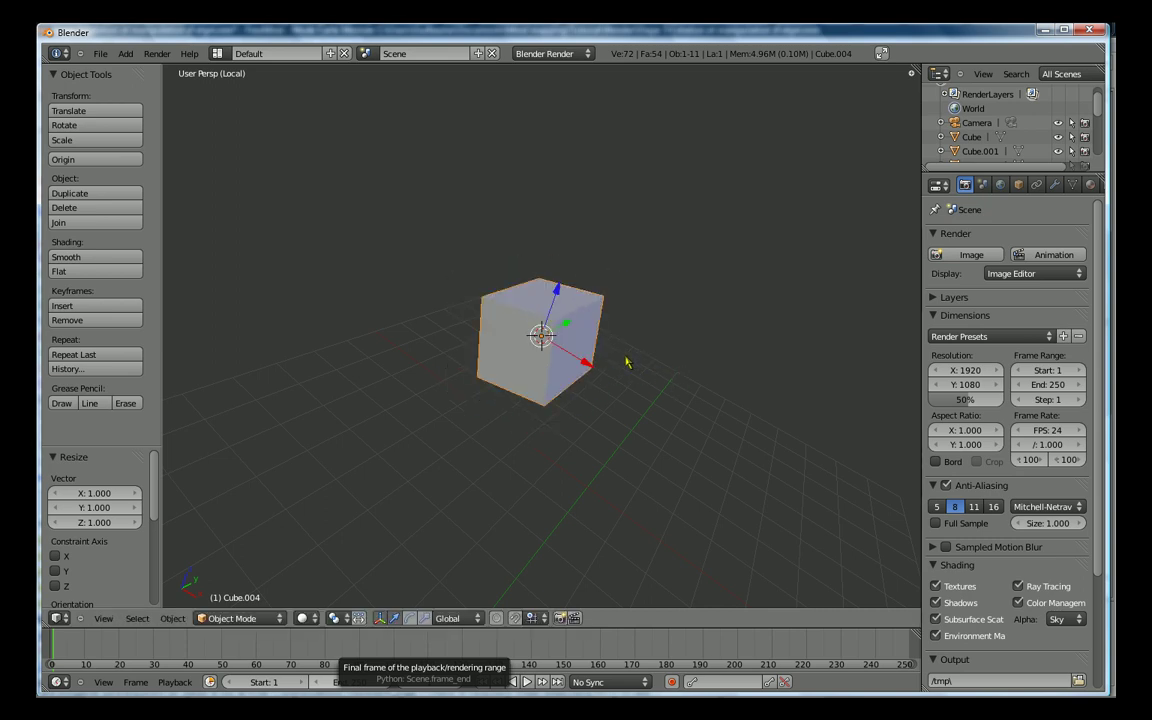
{"action": "key", "text": "s"}
{"action": "left_click", "coordinate": [624, 378]}
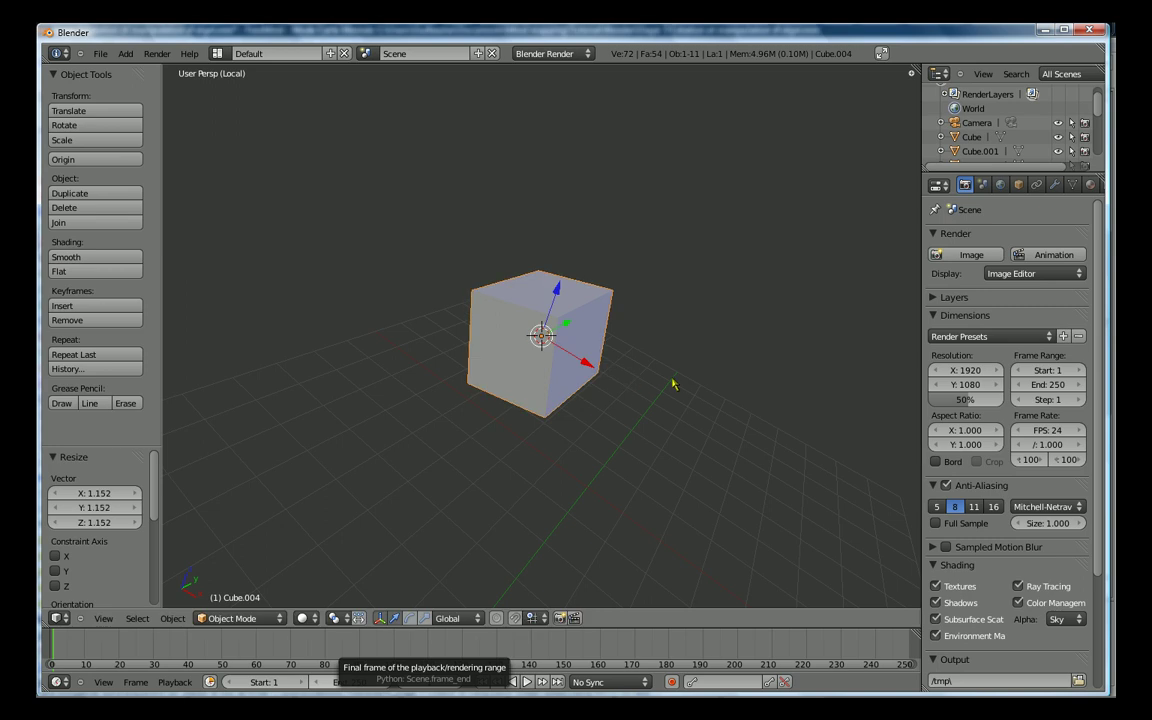
{"action": "scroll", "coordinate": [645, 372], "scroll_direction": "up", "scroll_amount": 2}
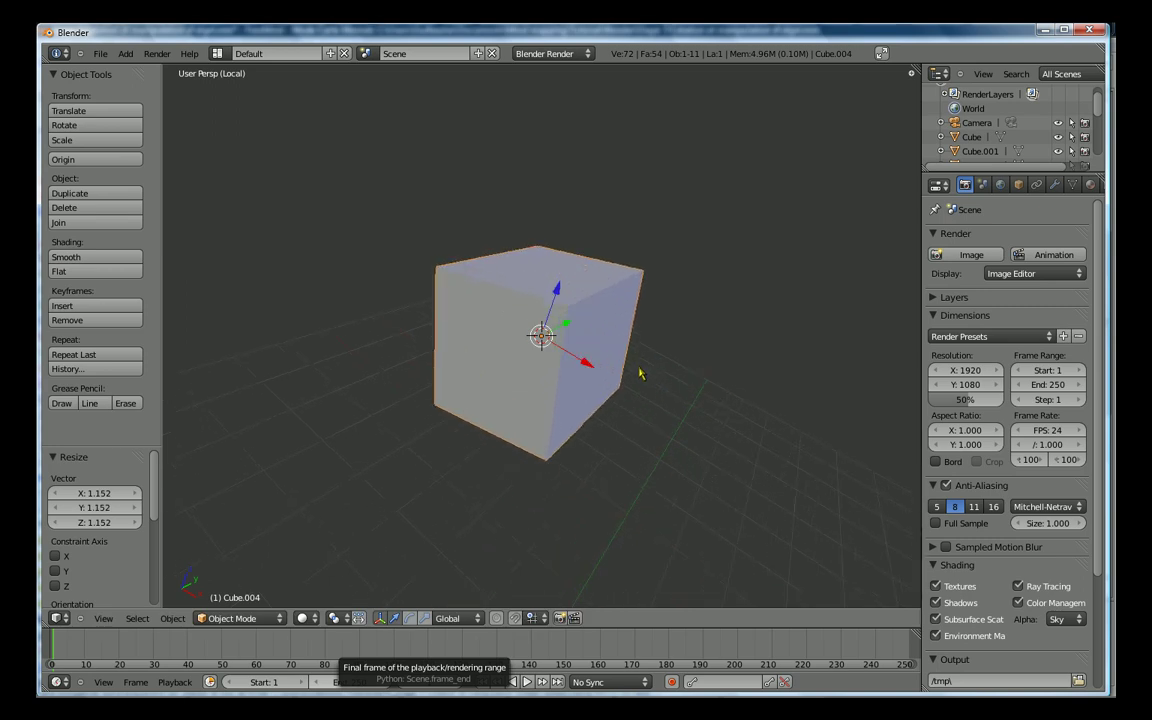
{"action": "scroll", "coordinate": [643, 376], "scroll_direction": "up", "scroll_amount": 2}
{"action": "scroll", "coordinate": [643, 377], "scroll_direction": "down", "scroll_amount": 2}
{"action": "key", "text": "s"}
{"action": "left_click", "coordinate": [628, 378]}
Step: Move the cube right, offsetting it by X 0.681, Y 0.436, Z 0.202
{"action": "key", "text": "g"}
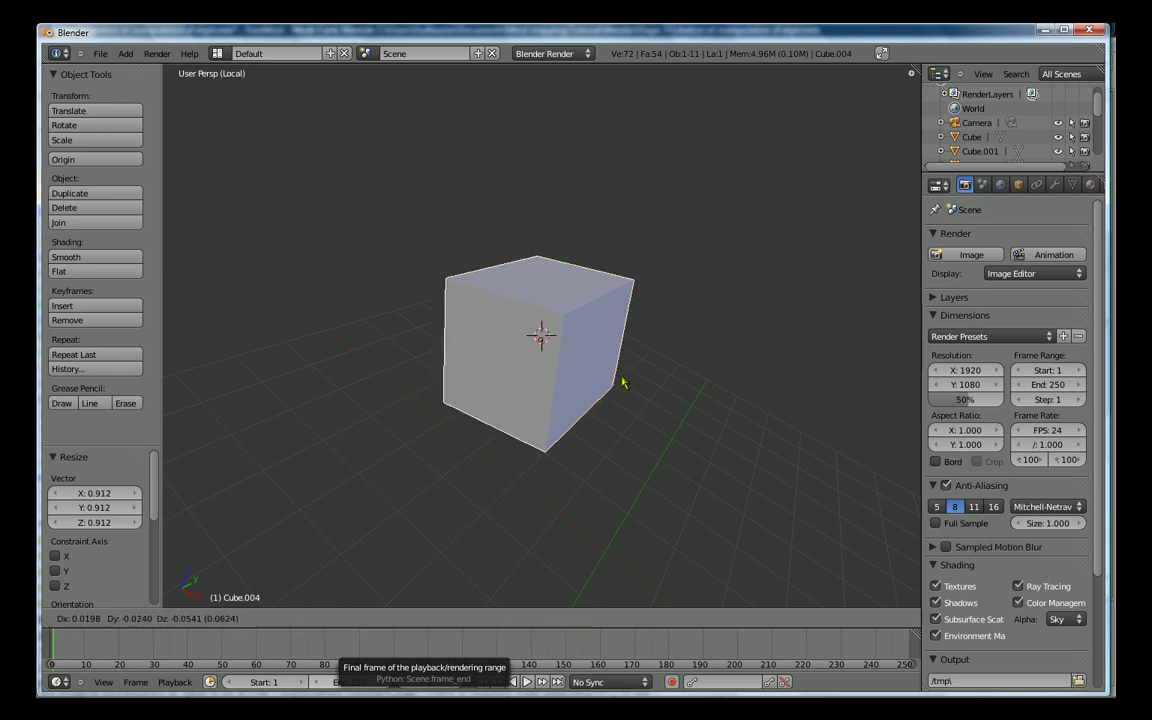
{"action": "left_click", "coordinate": [720, 385]}
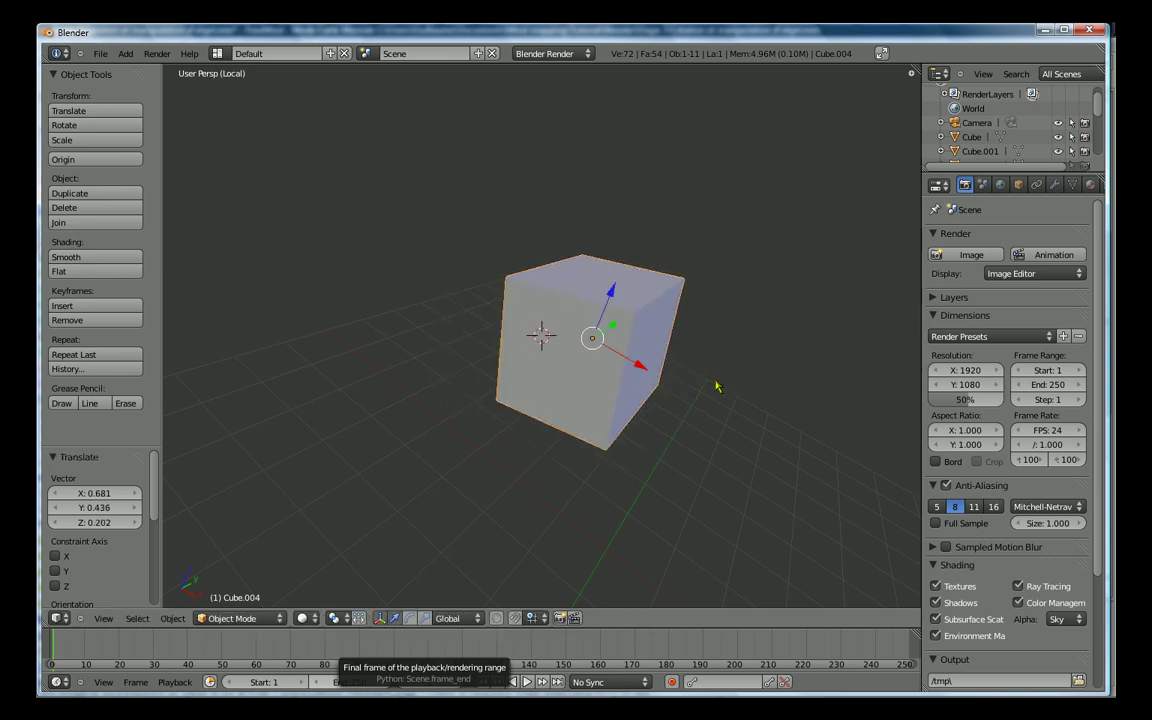
{"action": "scroll", "coordinate": [699, 386], "scroll_direction": "down", "scroll_amount": 2}
{"action": "scroll", "coordinate": [690, 380], "scroll_direction": "up", "scroll_amount": 1}
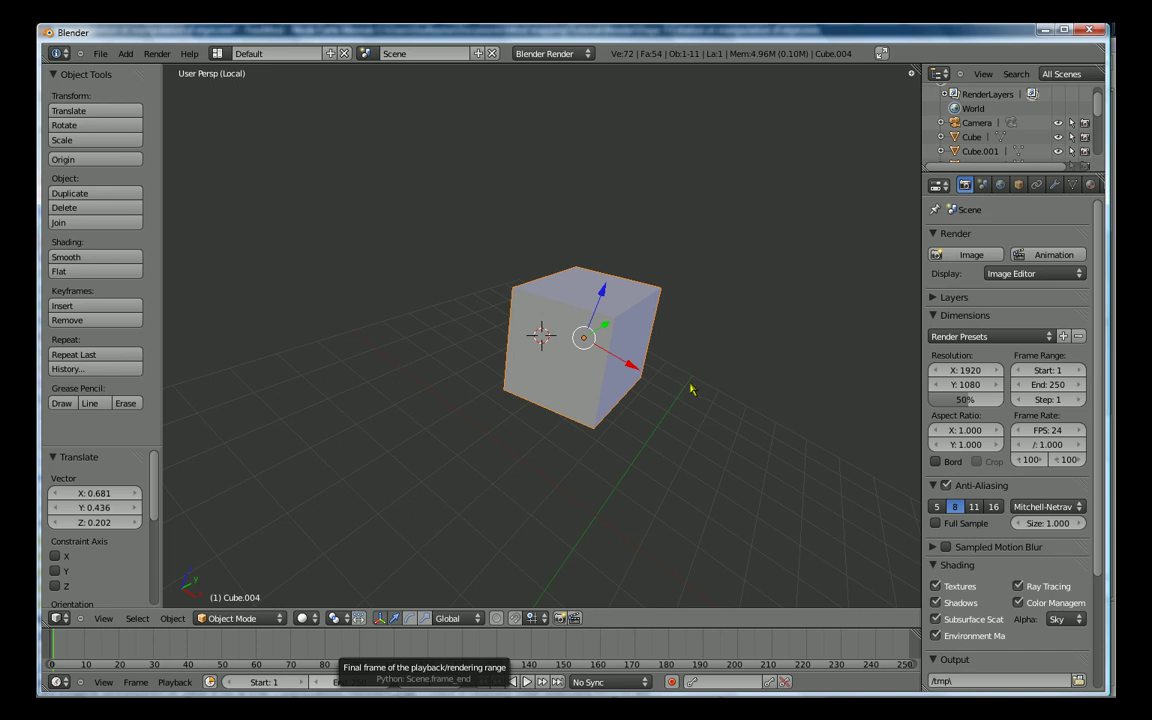
{"action": "mouse_move", "coordinate": [723, 363]}
{"action": "middle_mouse_down"}
{"action": "mouse_move", "coordinate": [687, 406]}
{"action": "mouse_move", "coordinate": [620, 450]}
{"action": "mouse_move", "coordinate": [612, 476]}
{"action": "mouse_move", "coordinate": [694, 393]}
{"action": "mouse_move", "coordinate": [725, 383]}
{"action": "mouse_move", "coordinate": [590, 350]}
{"action": "mouse_move", "coordinate": [464, 340]}
{"action": "mouse_move", "coordinate": [527, 334]}
{"action": "middle_mouse_up"}
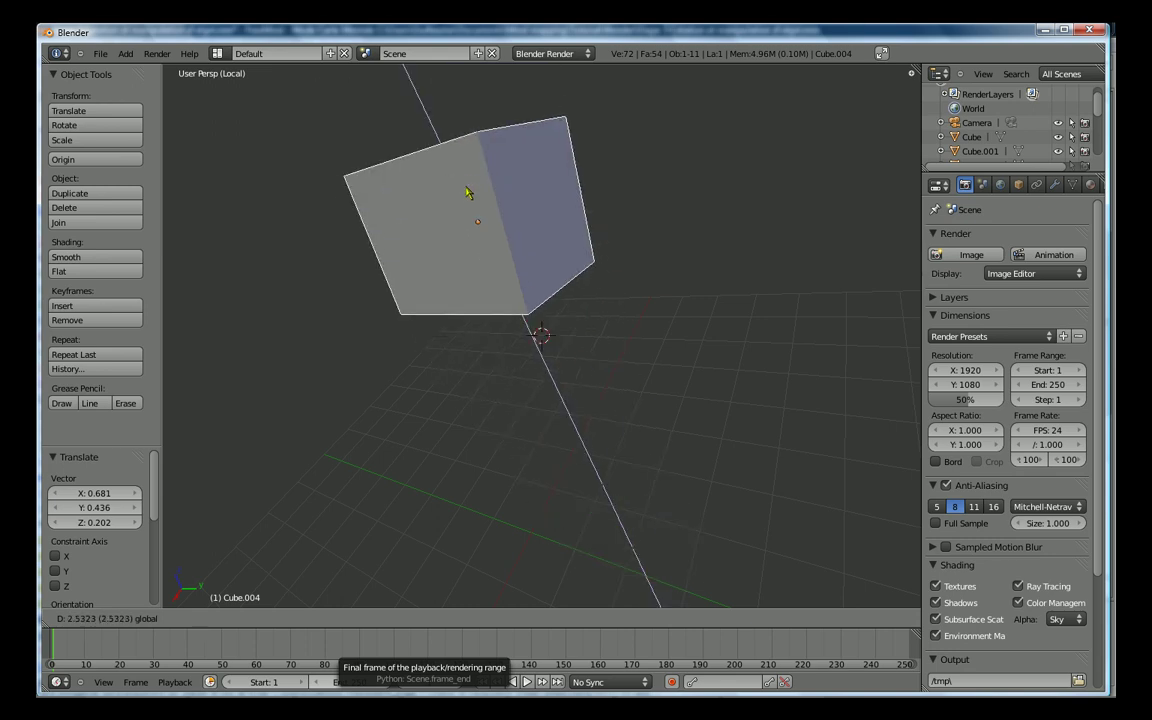
Step: Move Cube.004 along Z, then along Y, then 1.698 units along X
{"action": "left_click", "coordinate": [468, 202]}
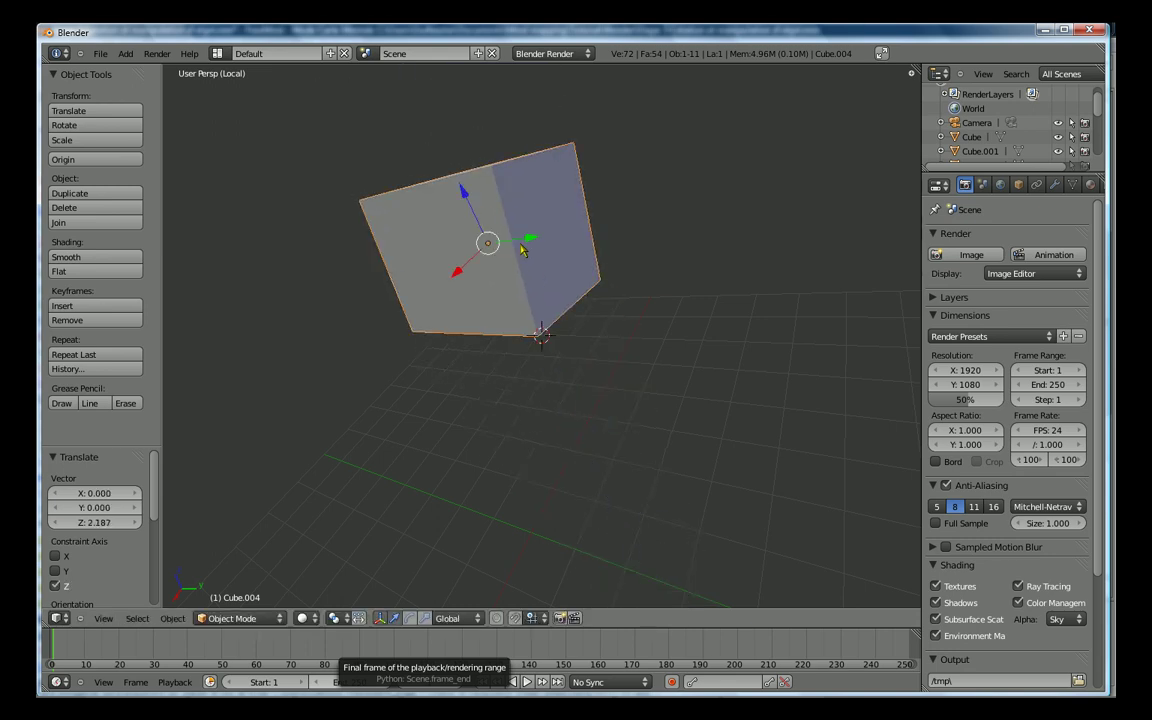
{"action": "key", "text": "g"}
{"action": "key", "text": "y"}
{"action": "left_click", "coordinate": [515, 238]}
{"action": "key", "text": "g"}
{"action": "key", "text": "x"}
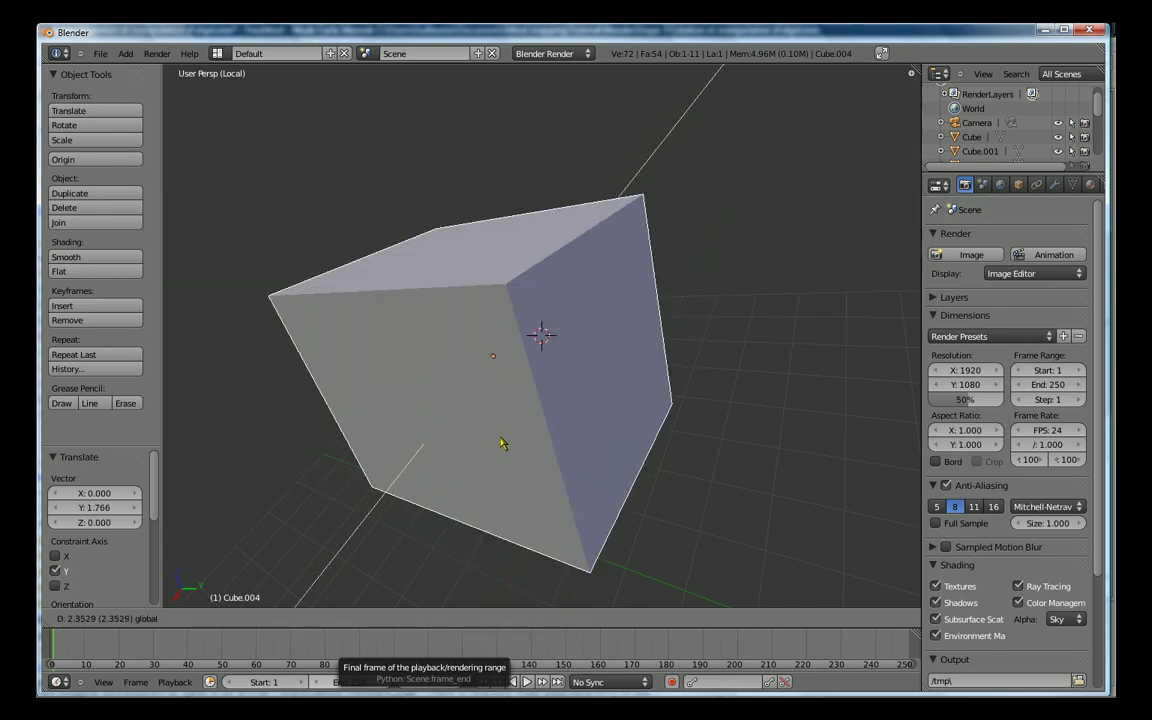
{"action": "left_click", "coordinate": [598, 404]}
{"action": "scroll", "coordinate": [617, 410], "scroll_direction": "up", "scroll_amount": 6}
{"action": "scroll", "coordinate": [617, 410], "scroll_direction": "down", "scroll_amount": 6}
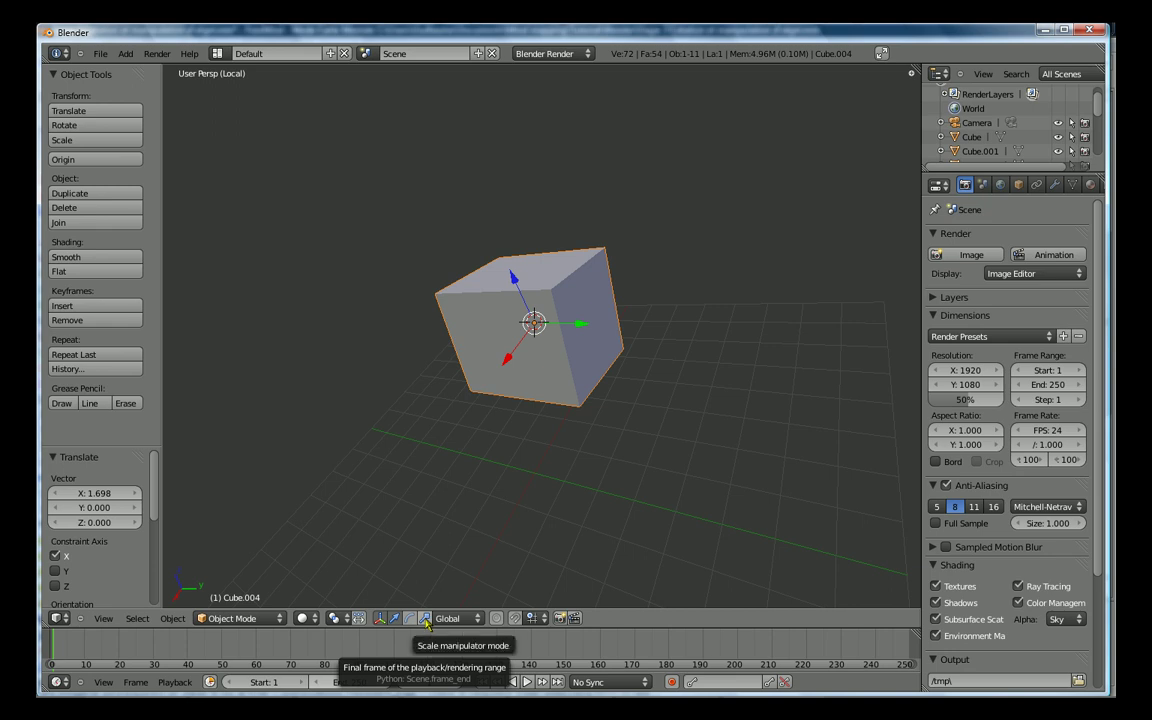
Step: Squash the cube into a flat slab with the Scale manipulator and rotate it 351.902° around X
{"action": "left_click", "coordinate": [425, 619]}
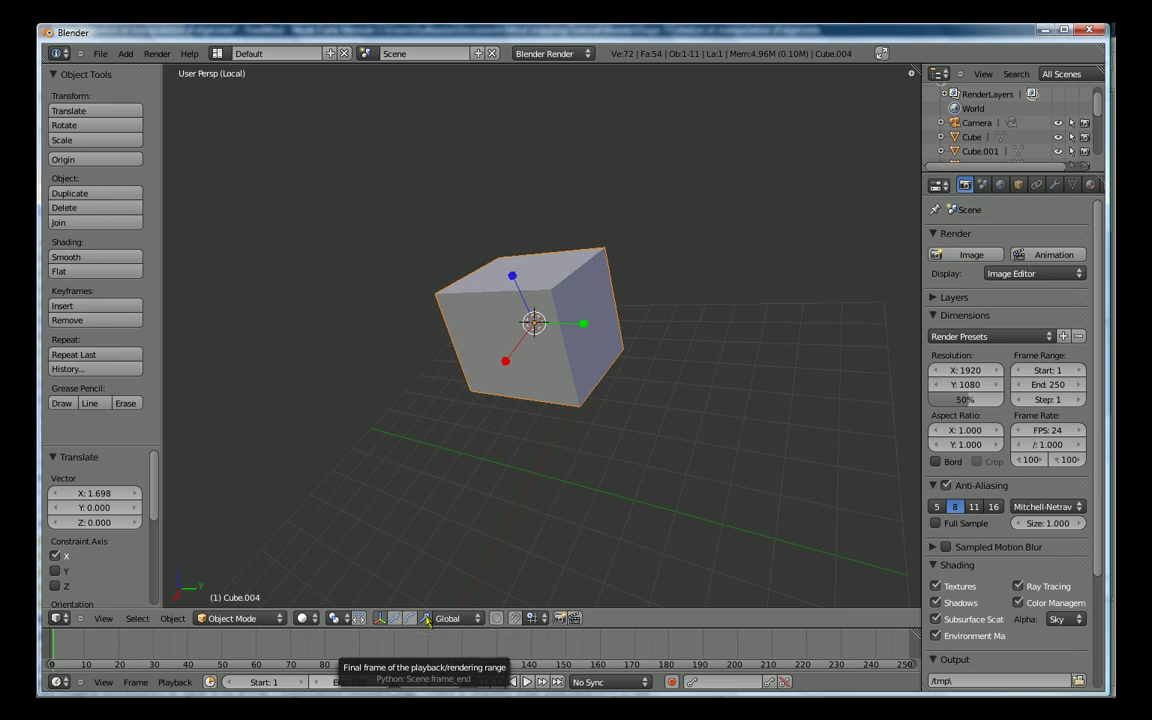
{"action": "mouse_move", "coordinate": [512, 283]}
{"action": "left_mouse_down"}
{"action": "mouse_move", "coordinate": [510, 251]}
{"action": "mouse_move", "coordinate": [573, 333]}
{"action": "mouse_move", "coordinate": [525, 348]}
{"action": "mouse_move", "coordinate": [463, 424]}
{"action": "mouse_move", "coordinate": [558, 367]}
{"action": "mouse_move", "coordinate": [494, 380]}
{"action": "mouse_move", "coordinate": [485, 408]}
{"action": "mouse_move", "coordinate": [535, 368]}
{"action": "left_mouse_up"}
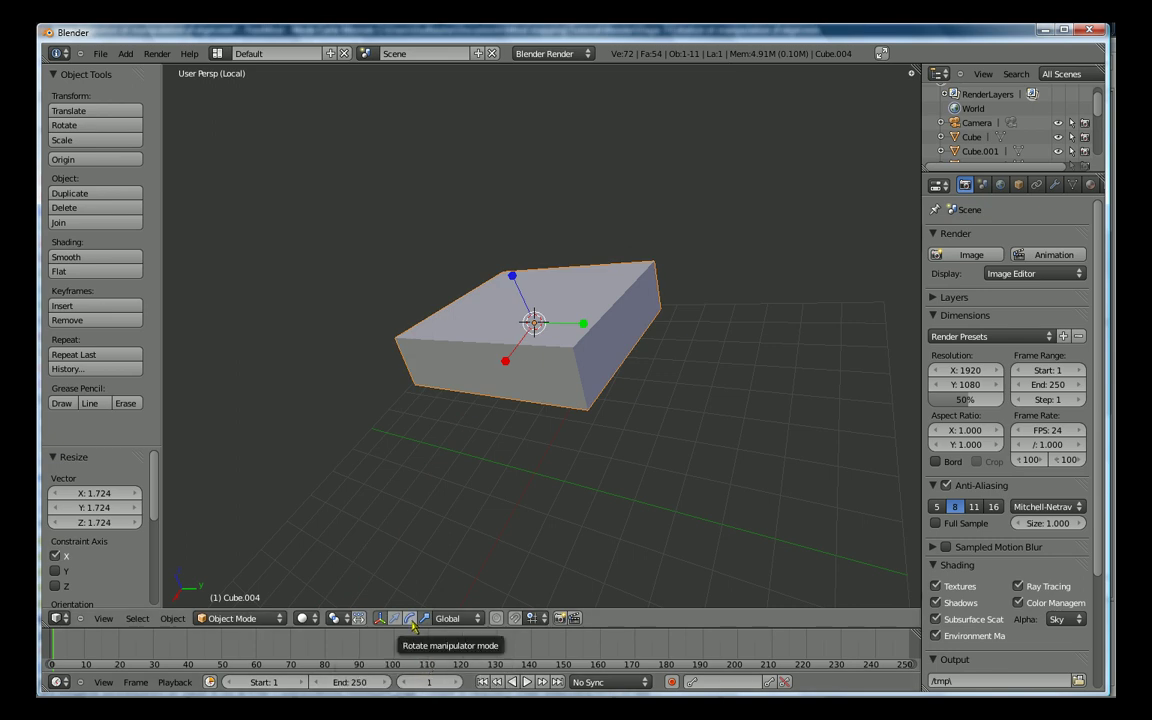
{"action": "left_click", "coordinate": [411, 619]}
{"action": "mouse_move", "coordinate": [498, 318]}
{"action": "left_mouse_down"}
{"action": "mouse_move", "coordinate": [624, 394]}
{"action": "mouse_move", "coordinate": [594, 336]}
{"action": "mouse_move", "coordinate": [529, 336]}
{"action": "left_mouse_up"}
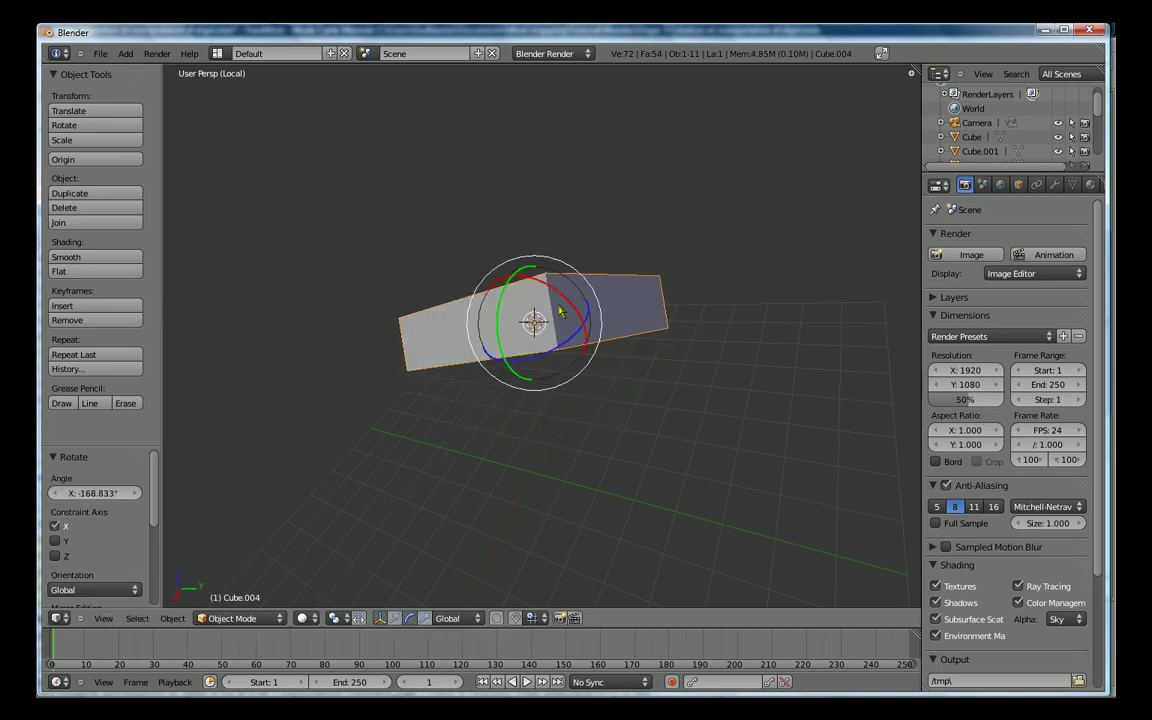
{"action": "left_click_drag", "start_coordinate": [553, 295], "coordinate": [610, 380]}
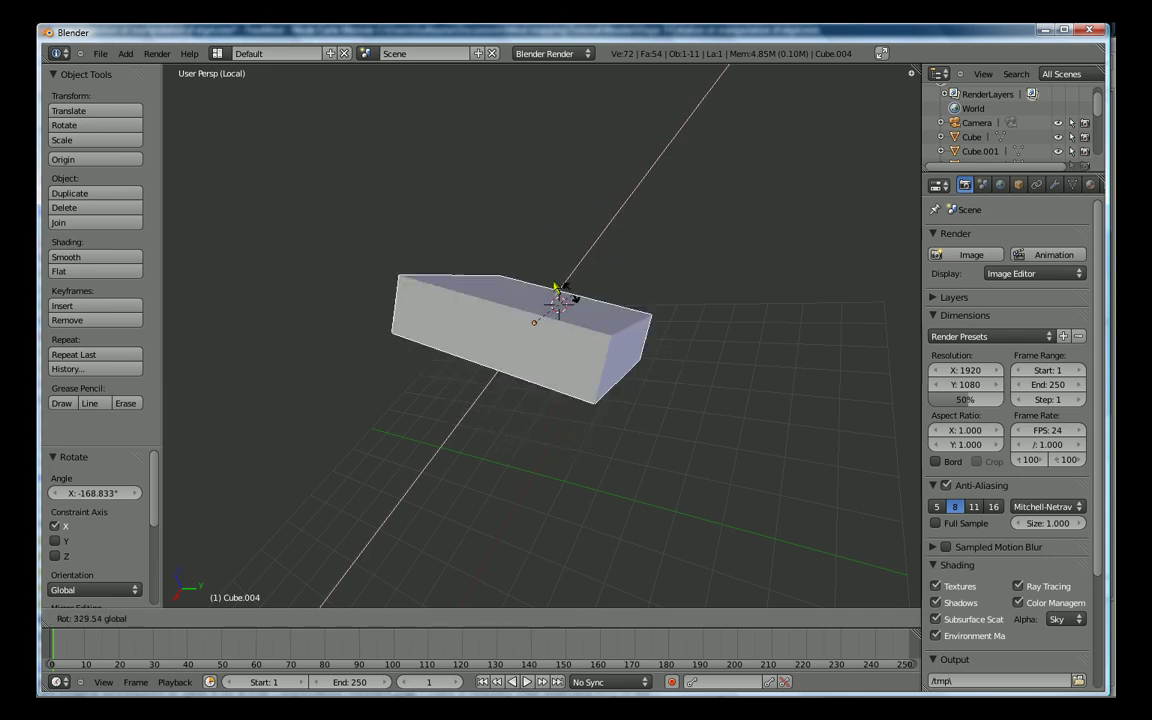
{"action": "left_click_drag", "start_coordinate": [610, 380], "coordinate": [555, 290]}
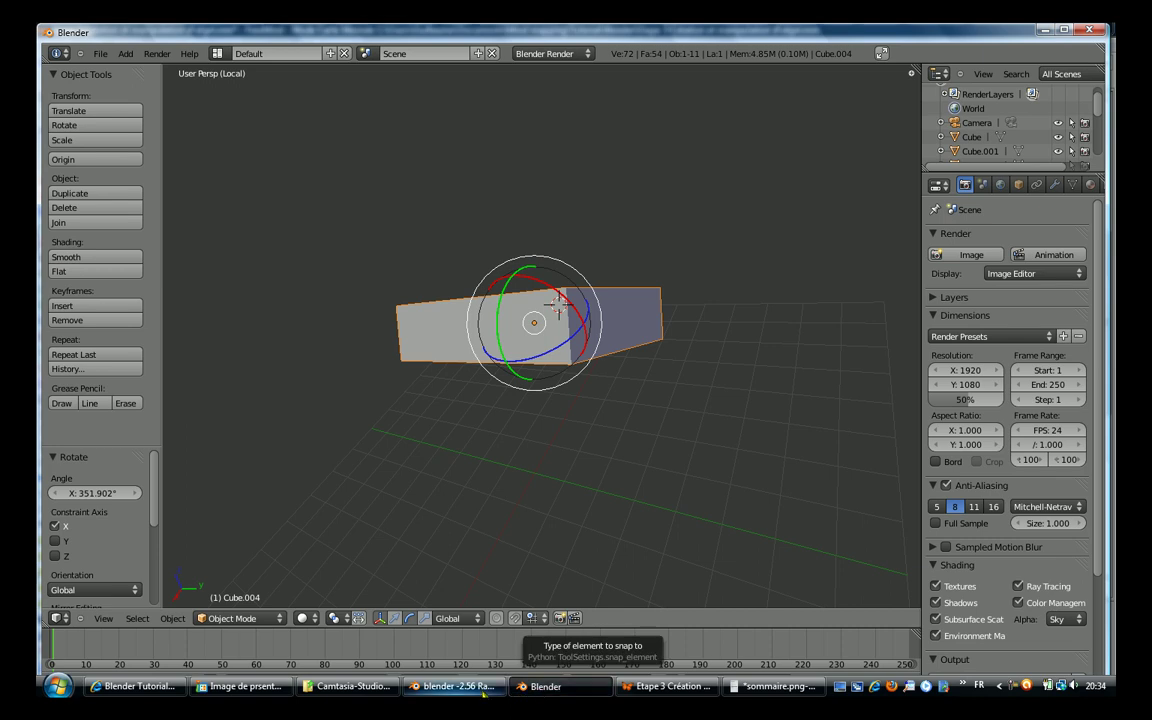
Step: In FreeMind, unfold Création d'objet and 'Comment créer un objet' to reveal the SHIFT+A note, then return to Blender
{"action": "left_click", "coordinate": [637, 688]}
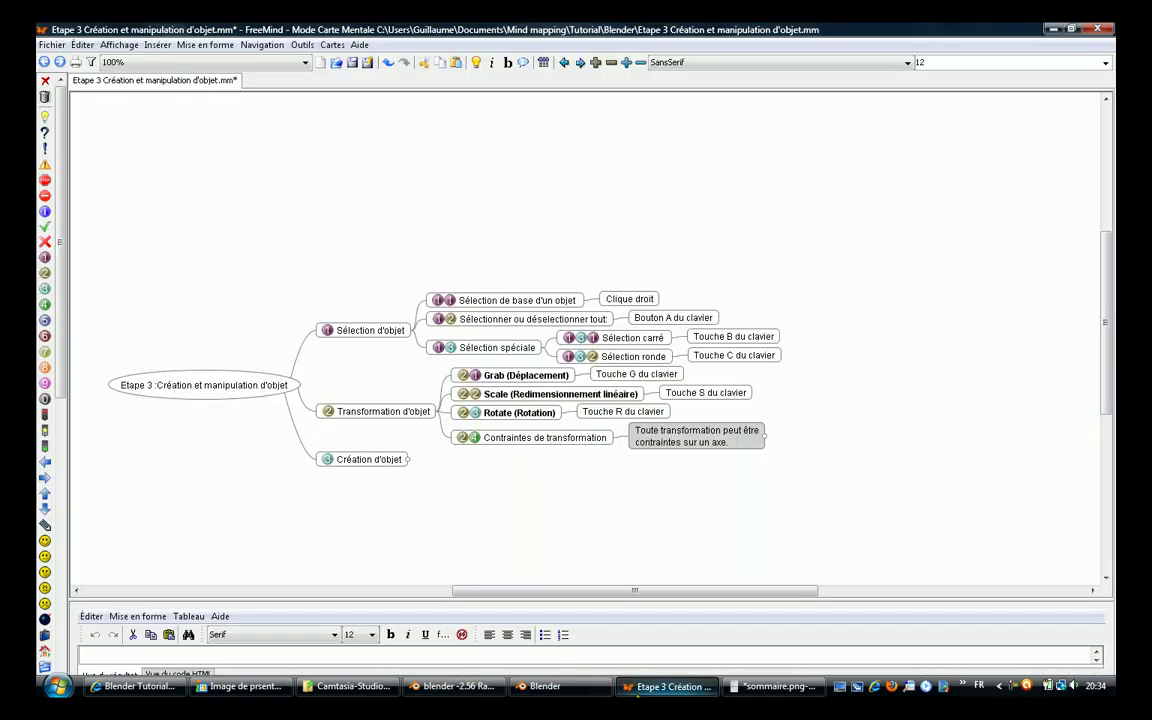
{"action": "left_click", "coordinate": [388, 460]}
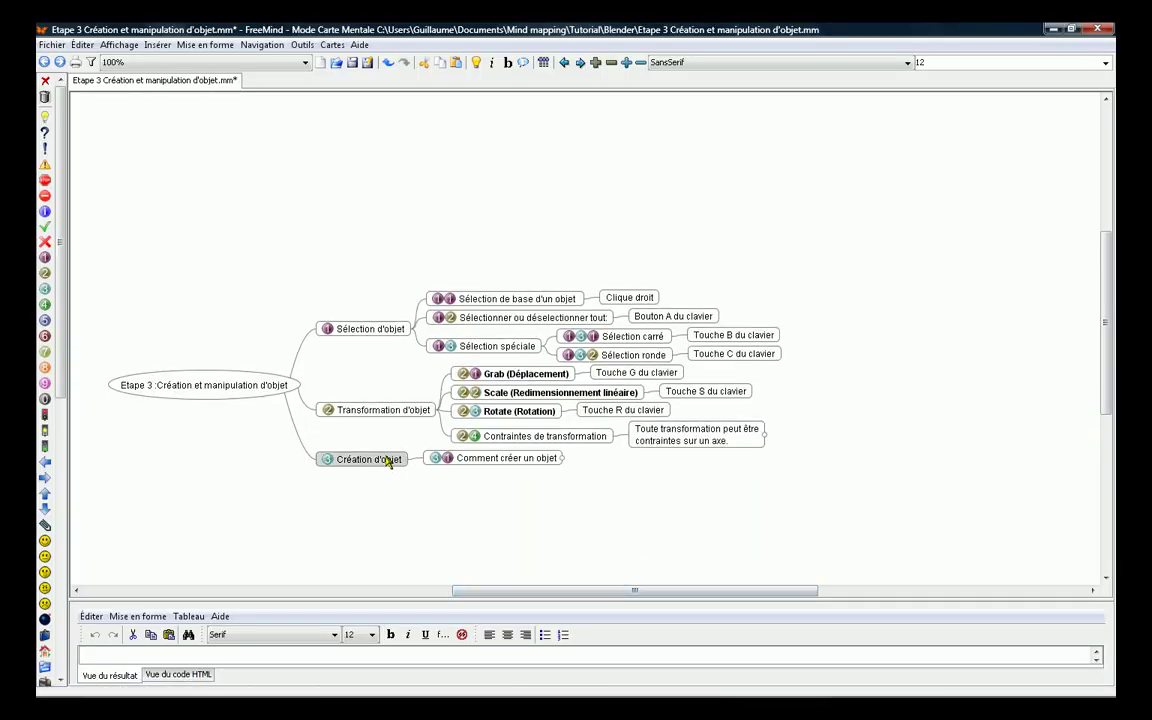
{"action": "left_click", "coordinate": [483, 462]}
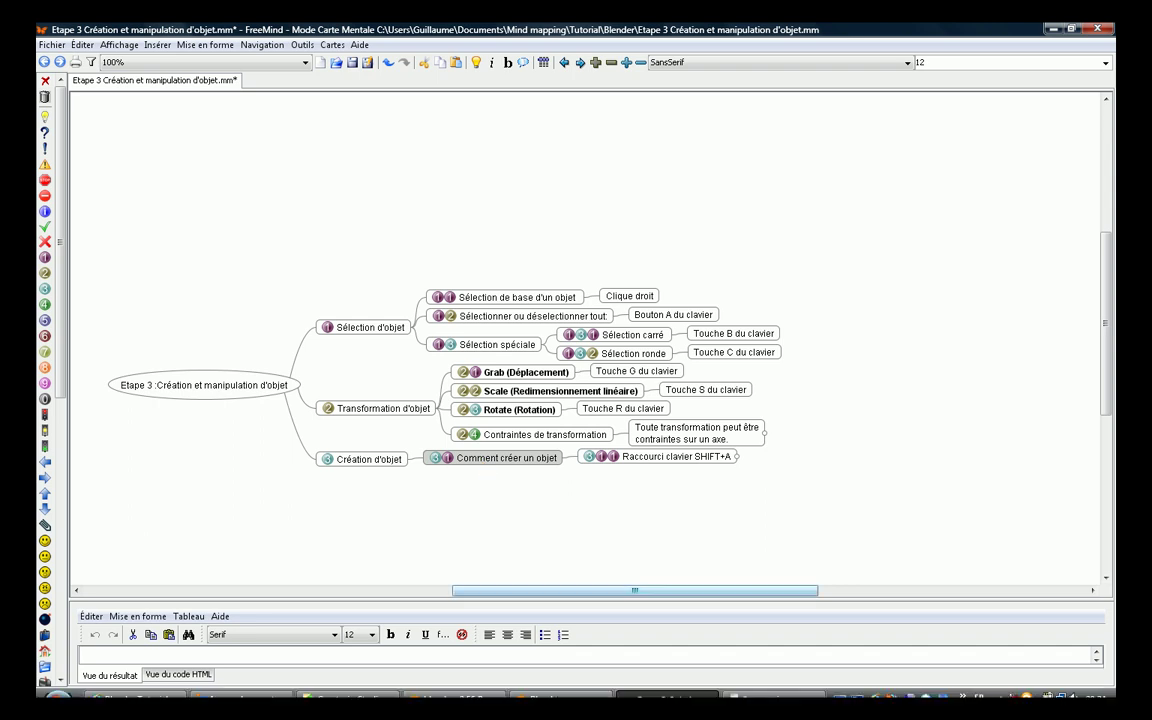
{"action": "left_click", "coordinate": [548, 686]}
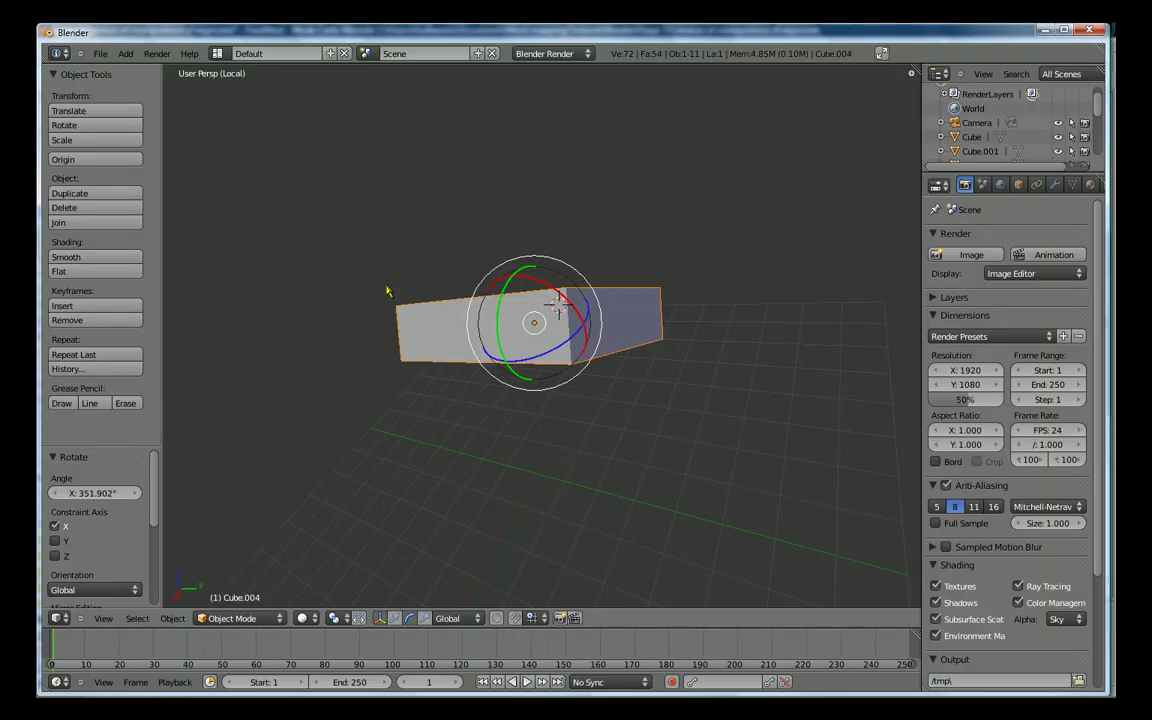
Step: Load Blender's factory settings and delete the default cube, keeping only the camera and lamp
{"action": "left_click", "coordinate": [100, 54]}
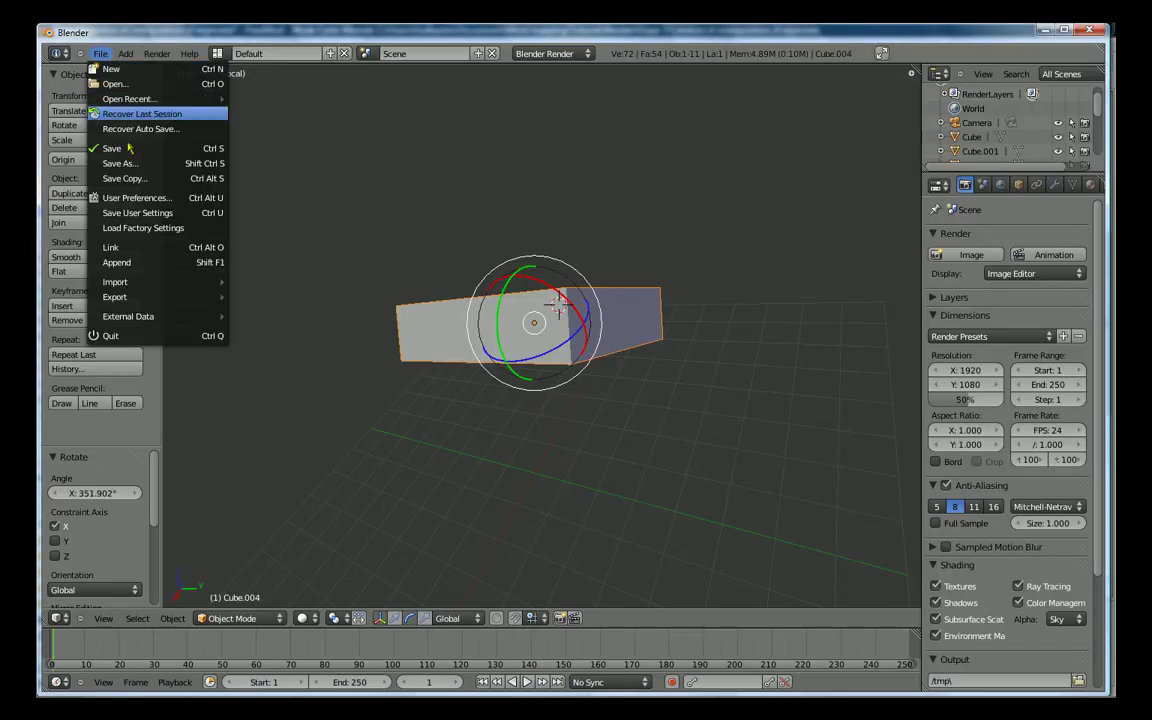
{"action": "left_click", "coordinate": [160, 229]}
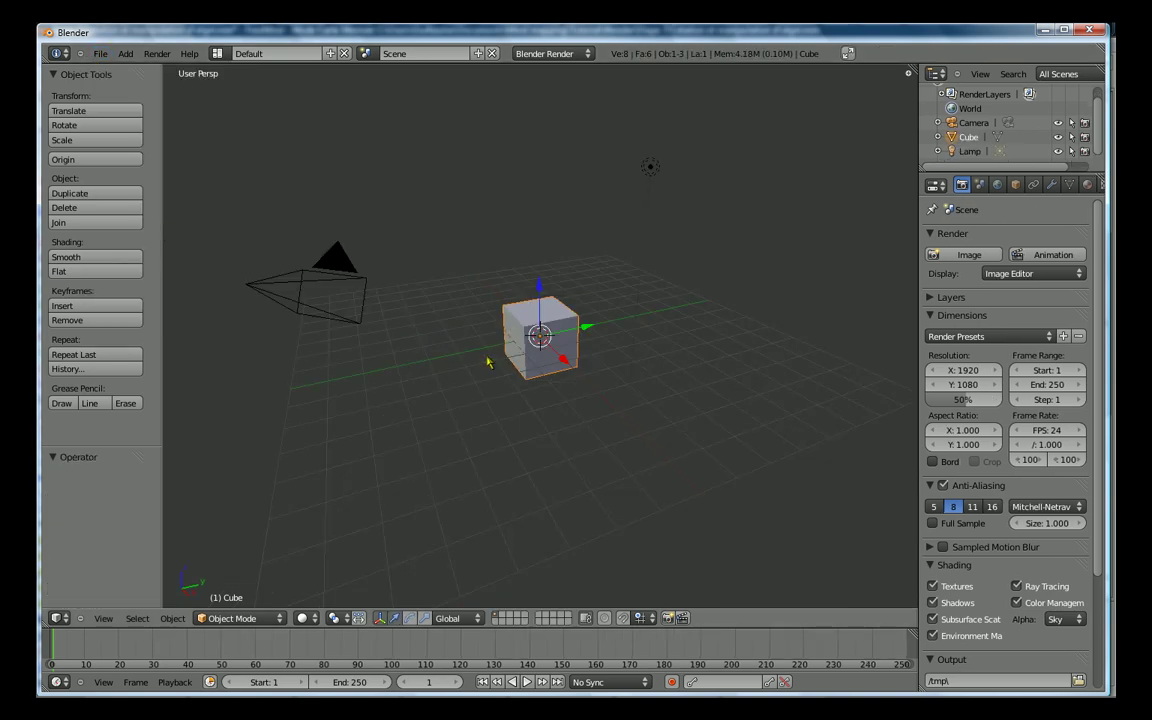
{"action": "key", "text": "x"}
{"action": "left_click", "coordinate": [511, 350]}
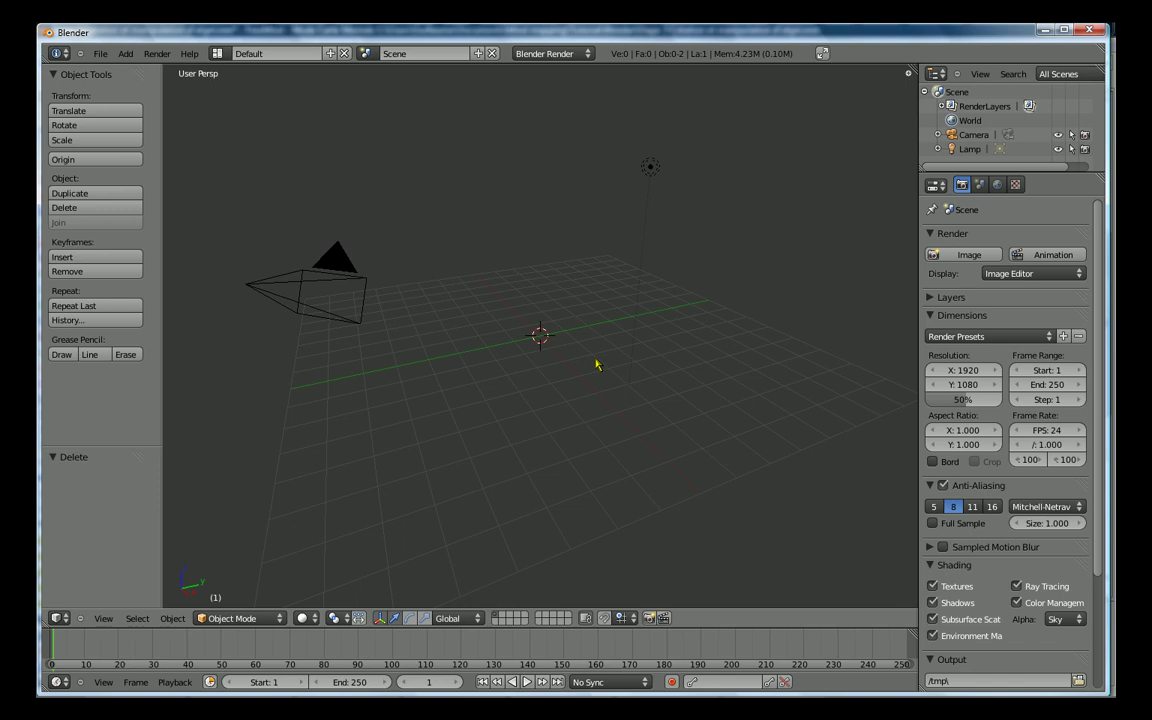
{"action": "key", "text": "shift+a"}
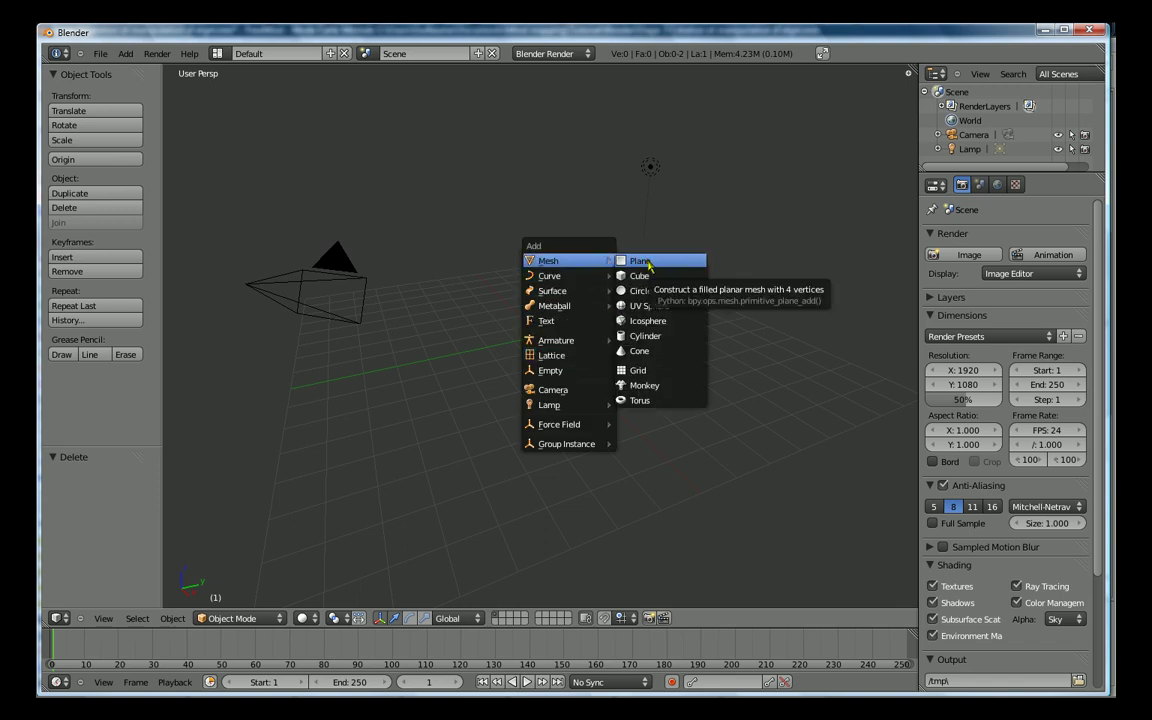
Step: Add a plane, cube, circle and UV sphere, sliding each along Y into a row
{"action": "left_click", "coordinate": [640, 261]}
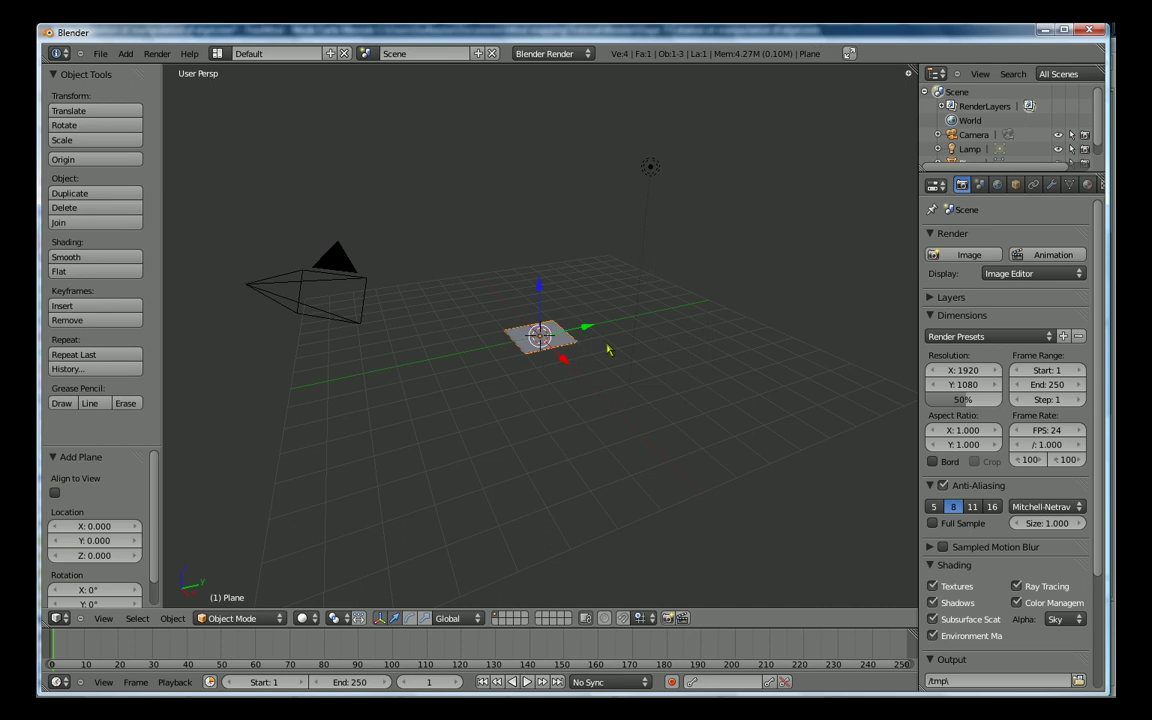
{"action": "left_click_drag", "start_coordinate": [588, 329], "coordinate": [396, 350]}
{"action": "key", "text": "shift+a"}
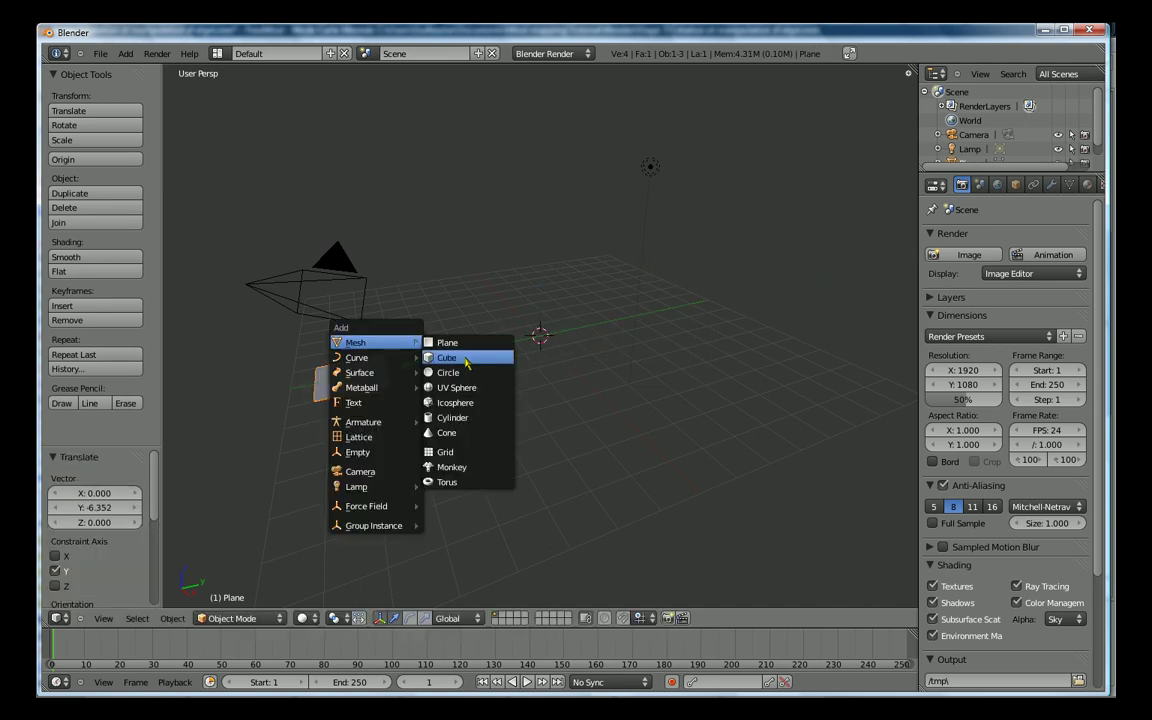
{"action": "left_click", "coordinate": [425, 324]}
{"action": "left_click_drag", "start_coordinate": [589, 336], "coordinate": [504, 339]}
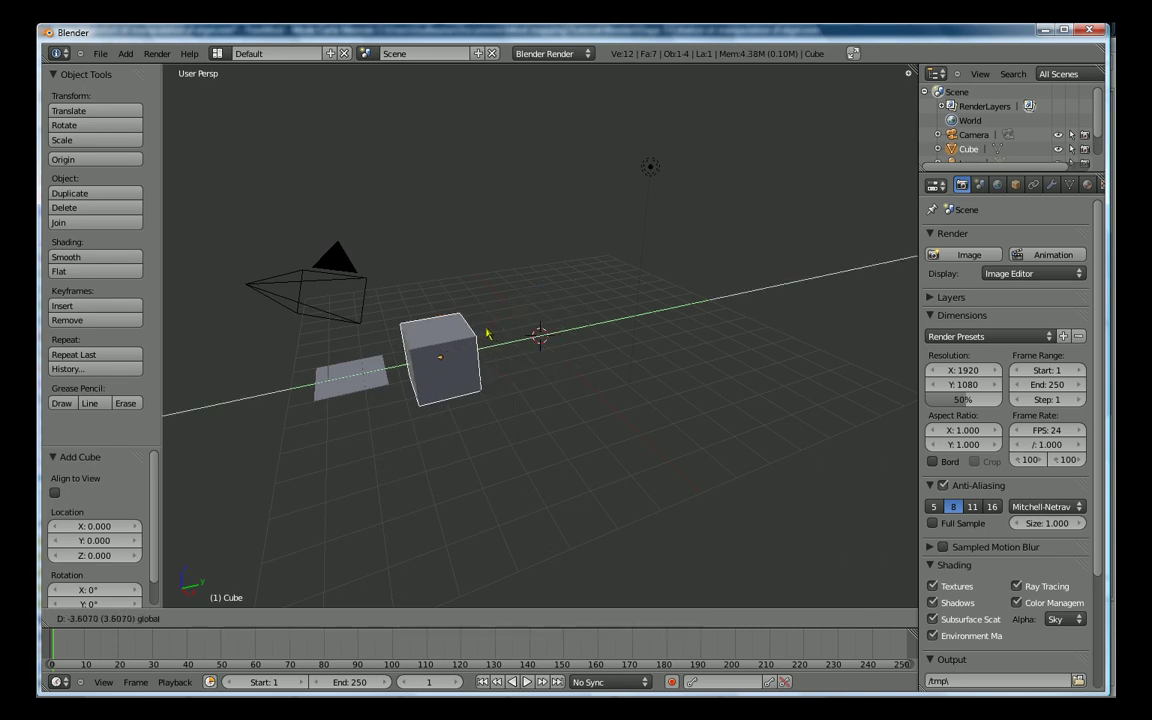
{"action": "key", "text": "shift+a"}
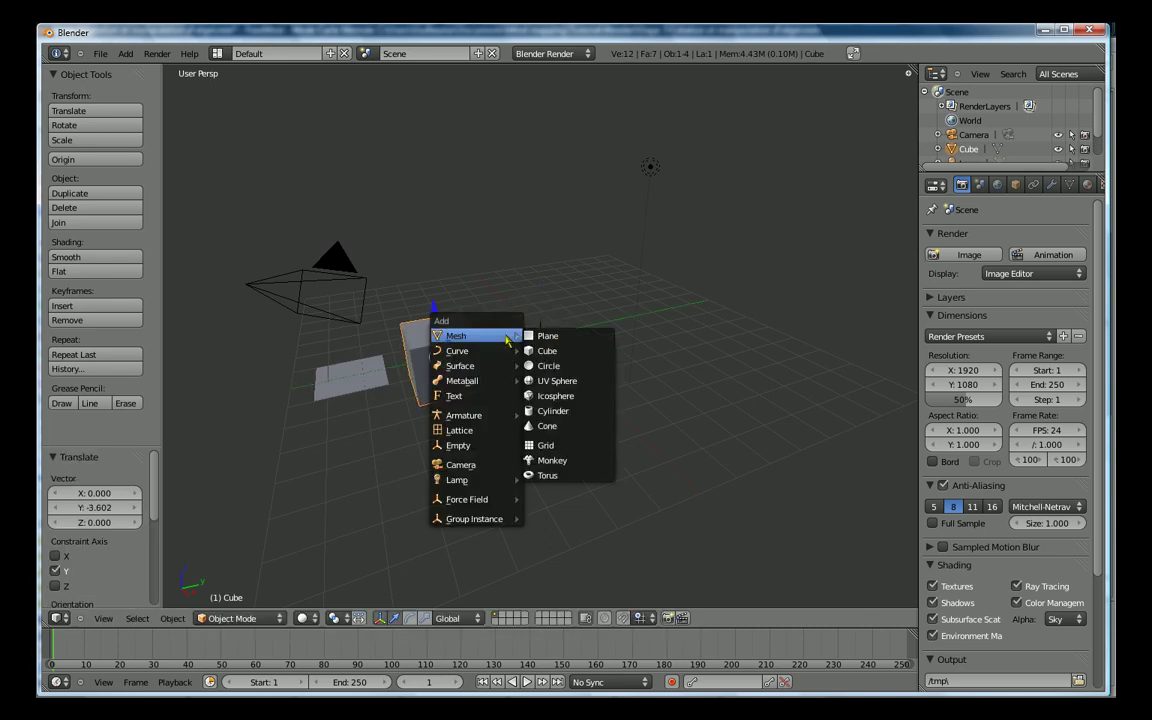
{"action": "left_click", "coordinate": [560, 366]}
{"action": "left_click_drag", "start_coordinate": [583, 337], "coordinate": [563, 339]}
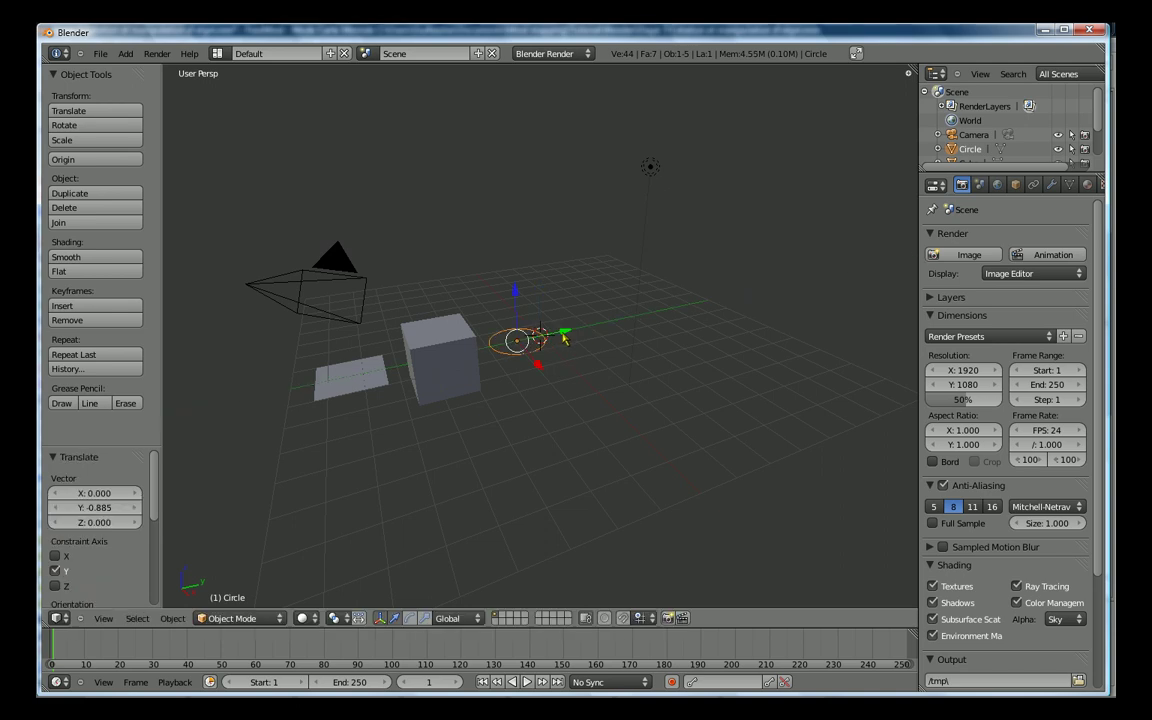
{"action": "key", "text": "shift+a"}
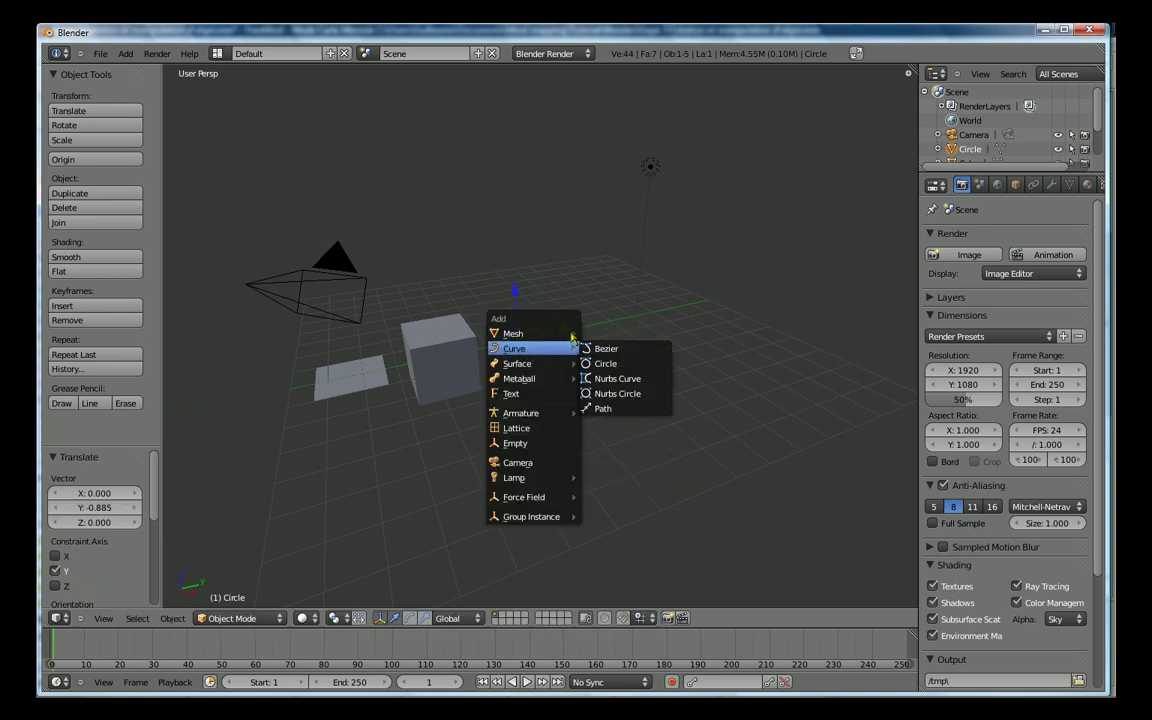
{"action": "left_click", "coordinate": [602, 385]}
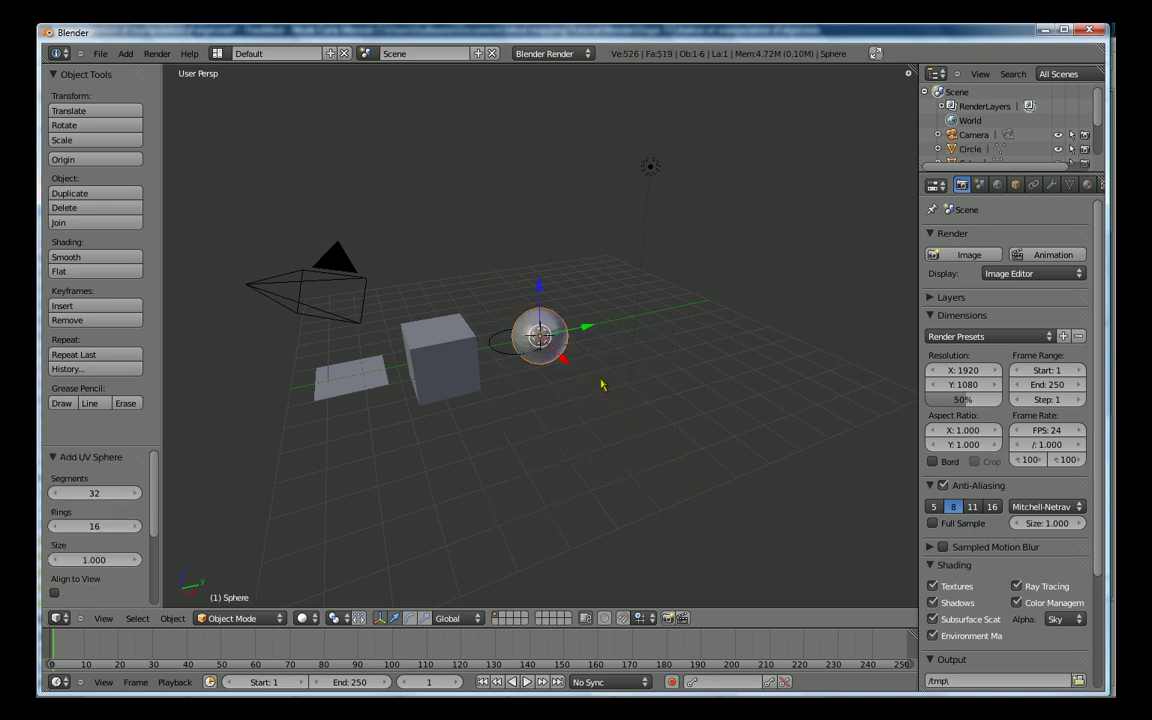
{"action": "left_click_drag", "start_coordinate": [586, 342], "coordinate": [626, 320]}
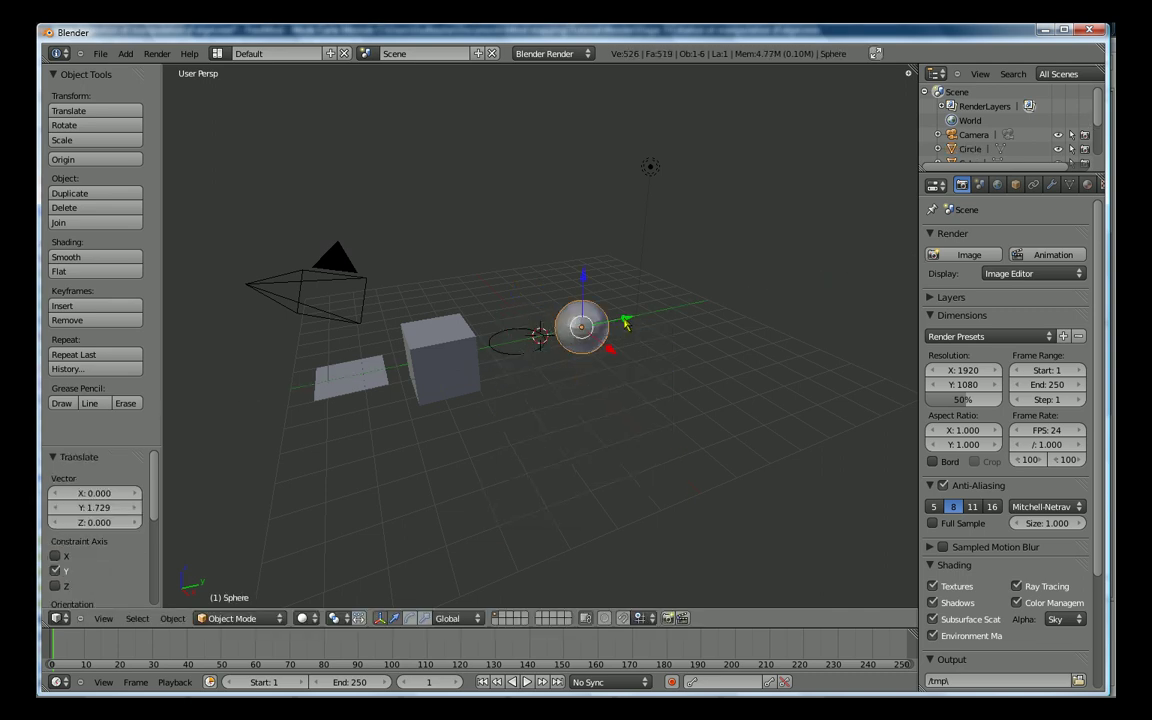
Step: Add an icosphere, cylinder and cone, continuing the row along Y
{"action": "key", "text": "shift+a"}
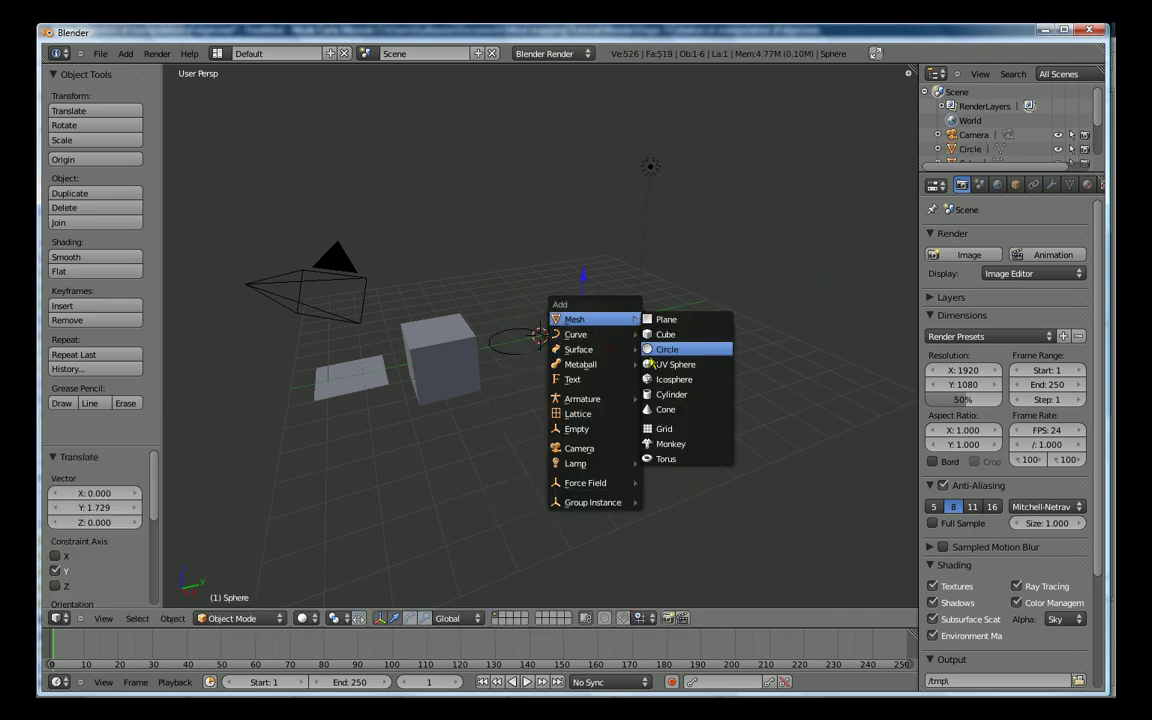
{"action": "left_click", "coordinate": [673, 379]}
{"action": "left_click_drag", "start_coordinate": [586, 334], "coordinate": [648, 316]}
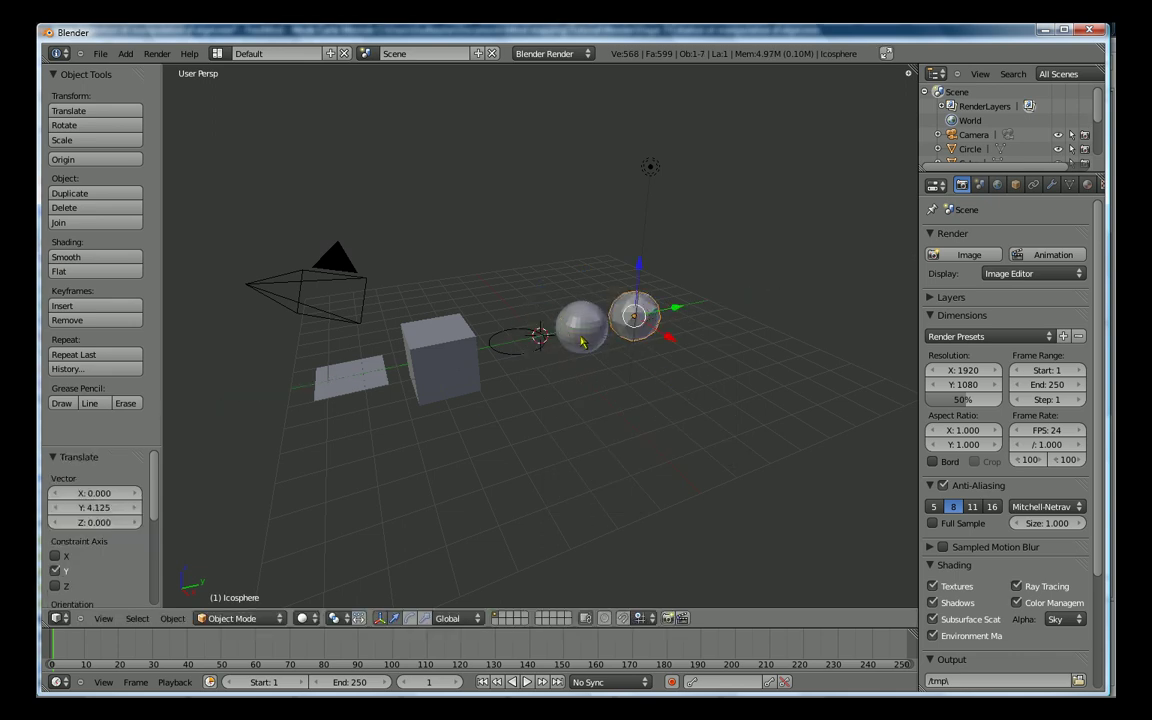
{"action": "key", "text": "shift+a"}
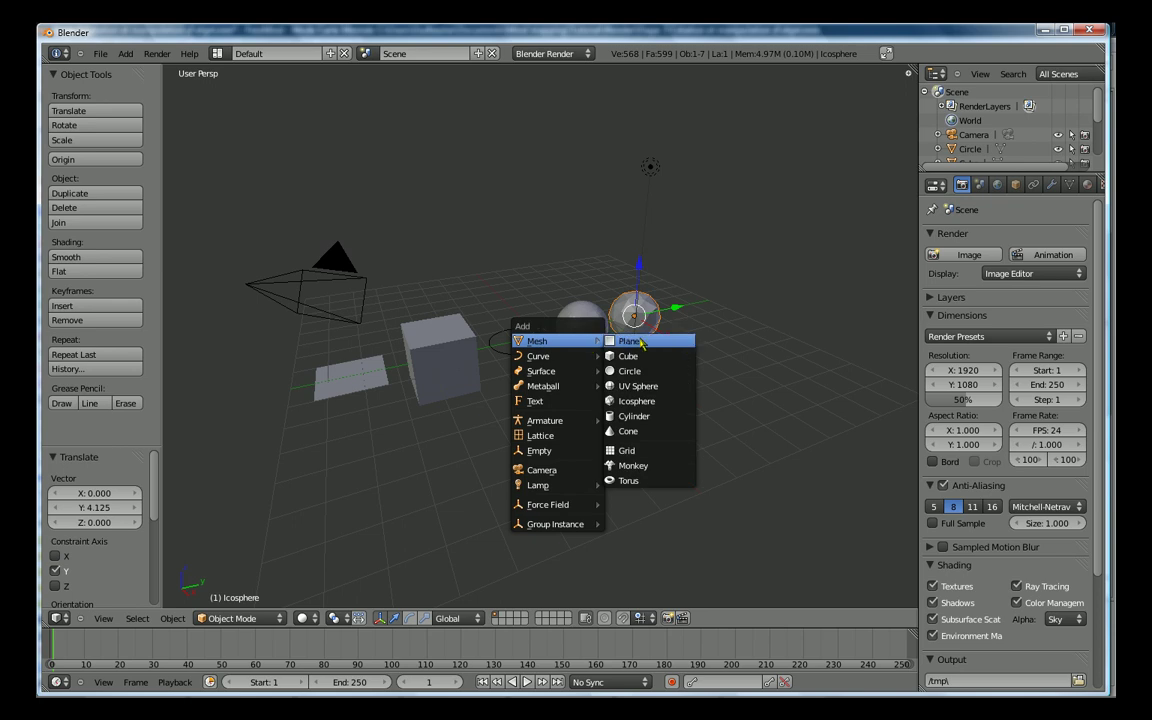
{"action": "left_click", "coordinate": [647, 420]}
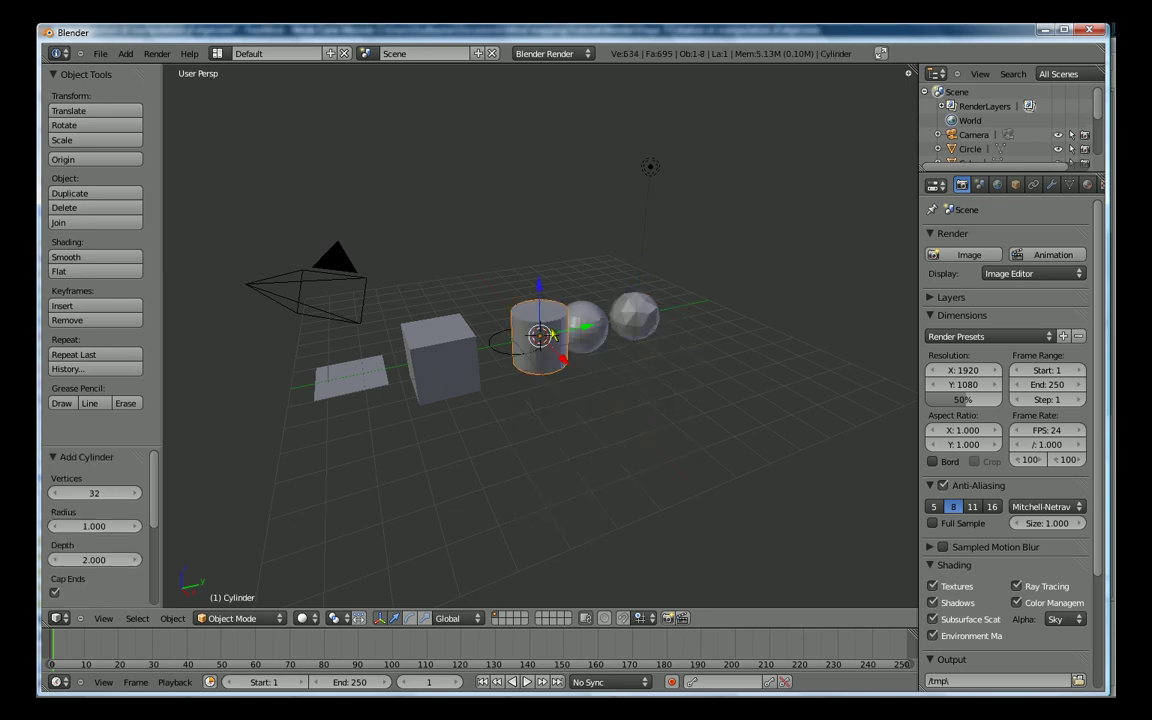
{"action": "left_click_drag", "start_coordinate": [576, 322], "coordinate": [745, 287]}
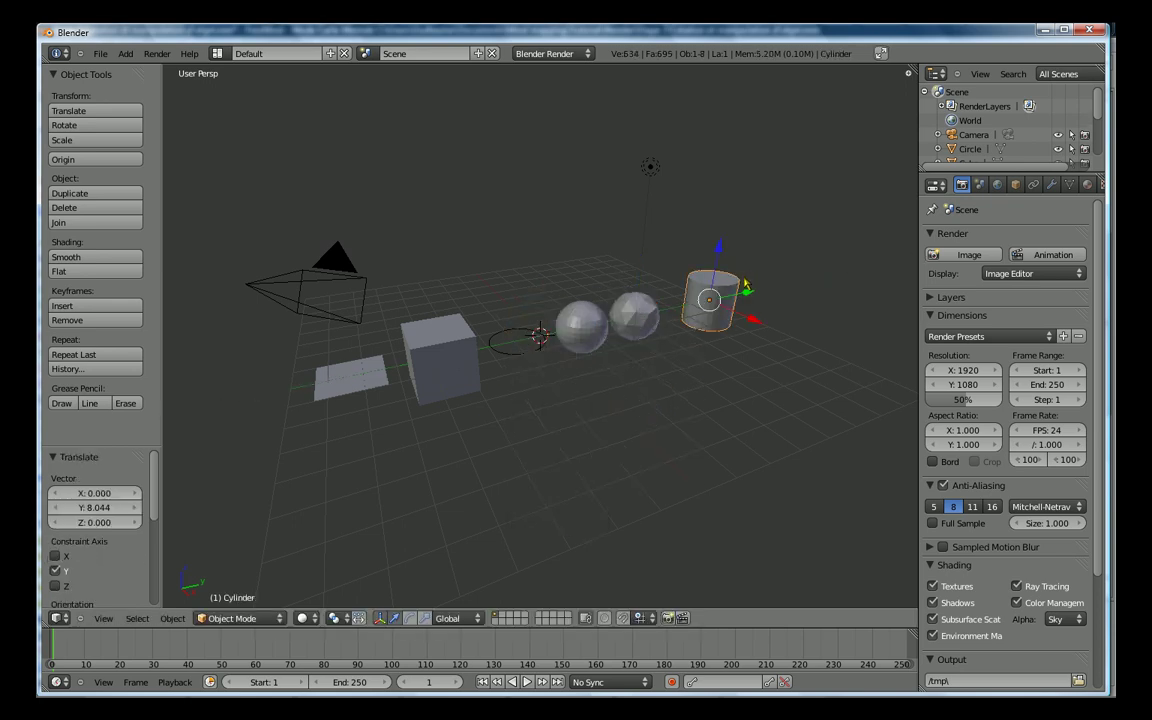
{"action": "key", "text": "shift+a"}
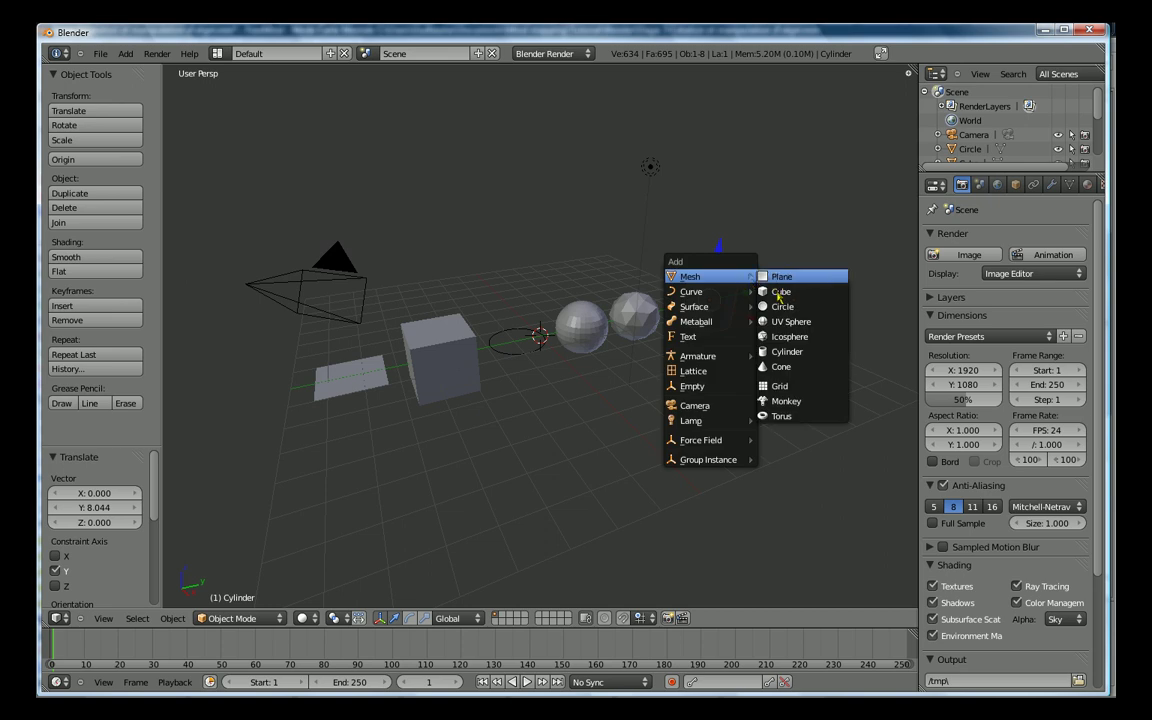
{"action": "left_click", "coordinate": [784, 367]}
{"action": "left_click_drag", "start_coordinate": [588, 326], "coordinate": [823, 262]}
{"action": "scroll", "coordinate": [645, 385], "scroll_direction": "down", "scroll_amount": 4}
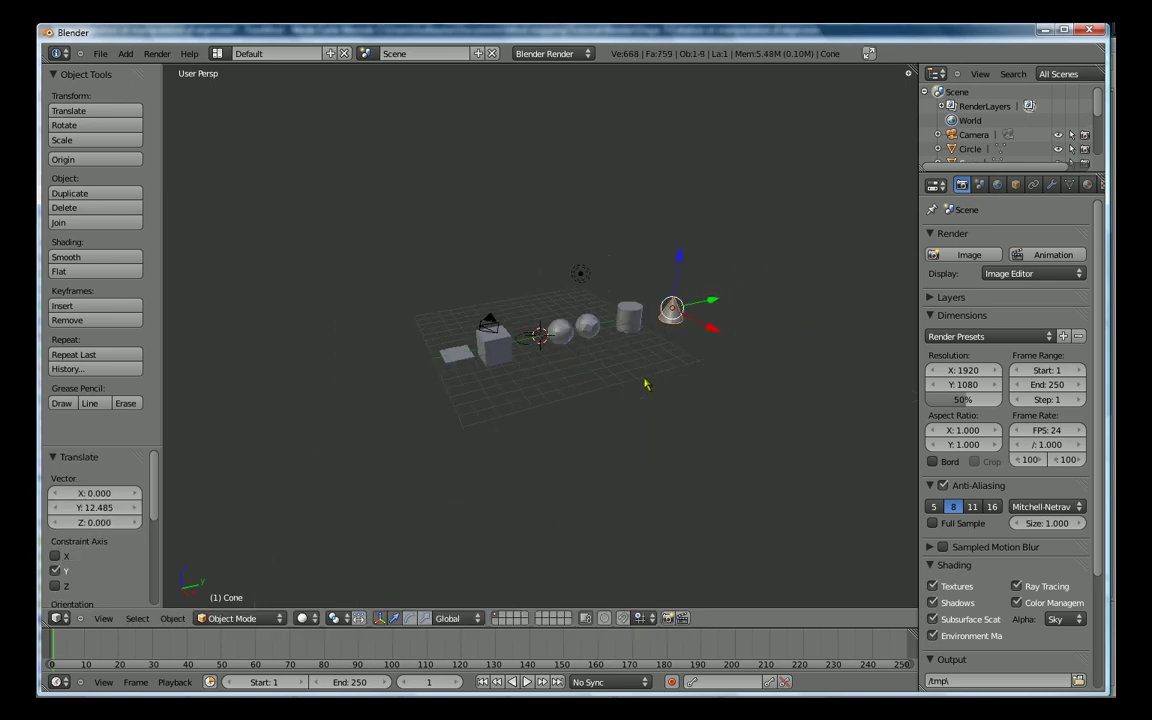
Step: Add a grid and position it along X and Y in front of the first plane
{"action": "key", "text": "shift+a"}
{"action": "mouse_move", "coordinate": [600, 379]}
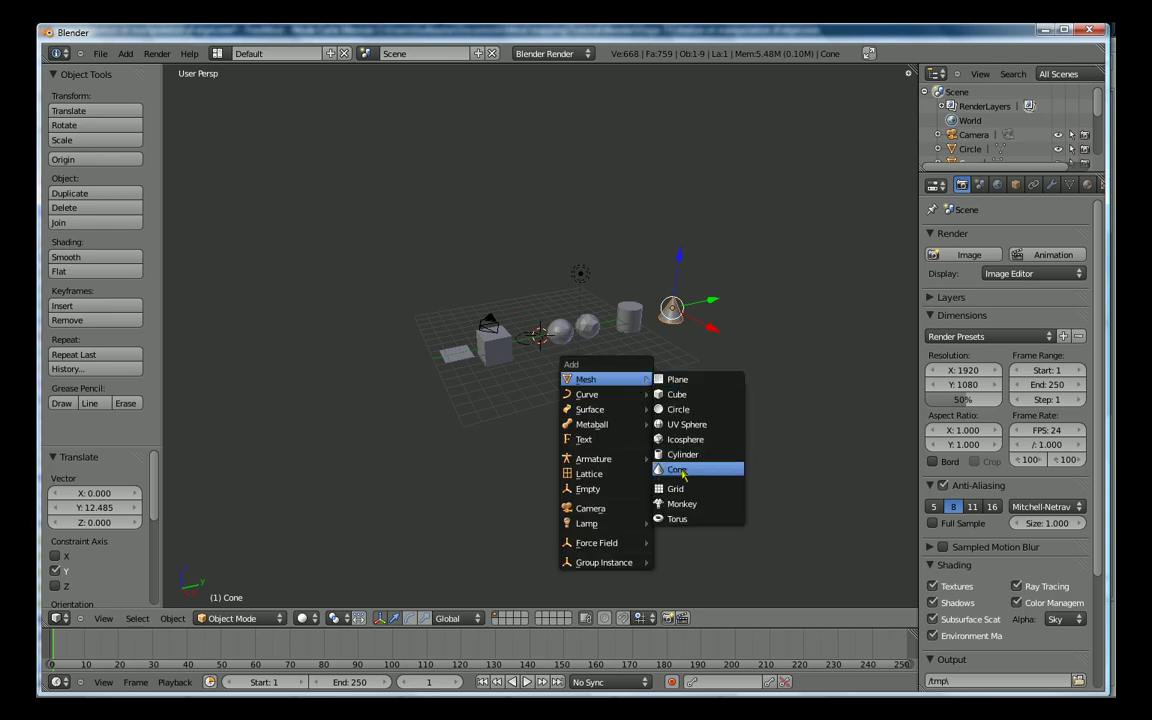
{"action": "left_click", "coordinate": [686, 490]}
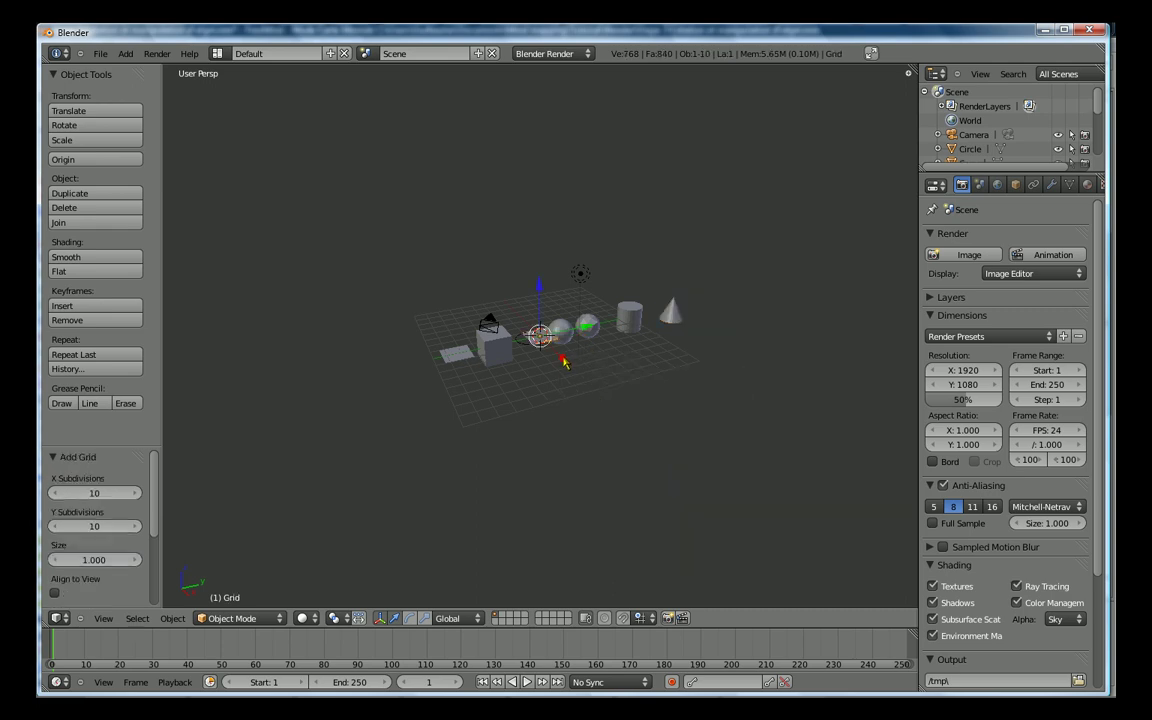
{"action": "key", "text": "g"}
{"action": "key", "text": "x"}
{"action": "left_click", "coordinate": [595, 397]}
{"action": "key", "text": "g"}
{"action": "key", "text": "y"}
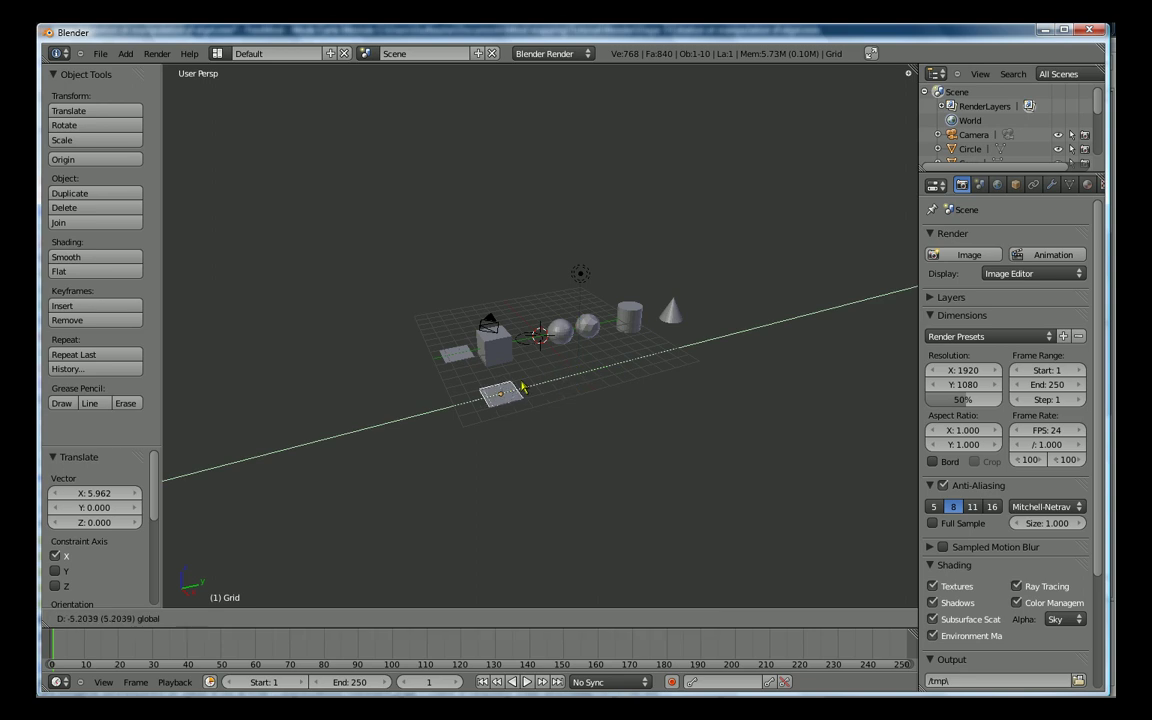
{"action": "left_click", "coordinate": [491, 391]}
{"action": "key", "text": "g"}
{"action": "key", "text": "x"}
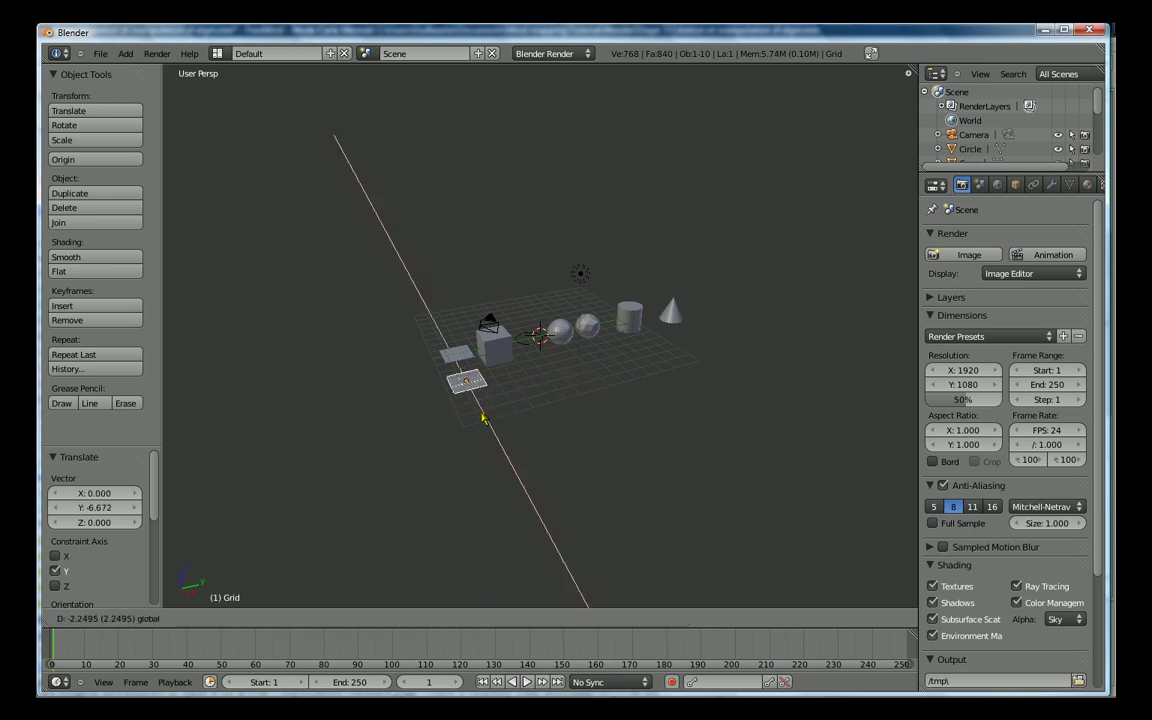
{"action": "left_click", "coordinate": [465, 395]}
Step: Add a monkey head, move it along X and Y, and rotate it about -47°
{"action": "key", "text": "shift+a"}
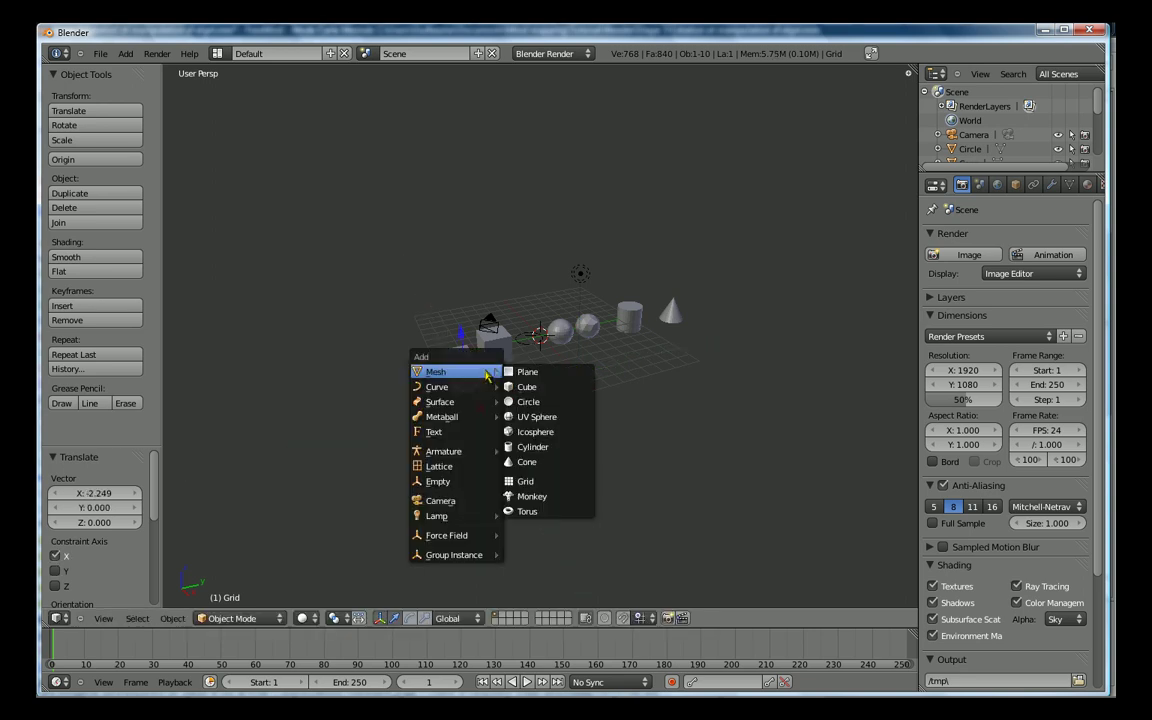
{"action": "left_click", "coordinate": [540, 486]}
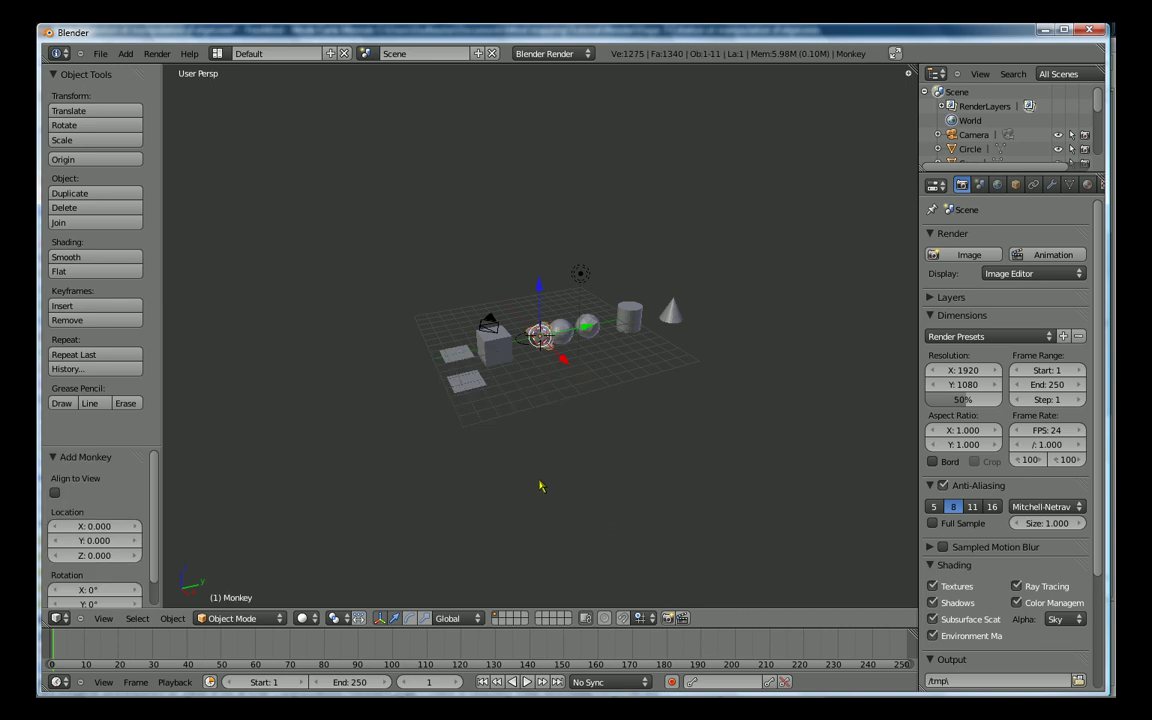
{"action": "key", "text": "g"}
{"action": "key", "text": "x"}
{"action": "left_click", "coordinate": [580, 370]}
{"action": "key", "text": "g"}
{"action": "key", "text": "x"}
{"action": "key", "text": "y"}
{"action": "left_click", "coordinate": [548, 374]}
{"action": "scroll", "coordinate": [563, 451], "scroll_direction": "up", "scroll_amount": 4}
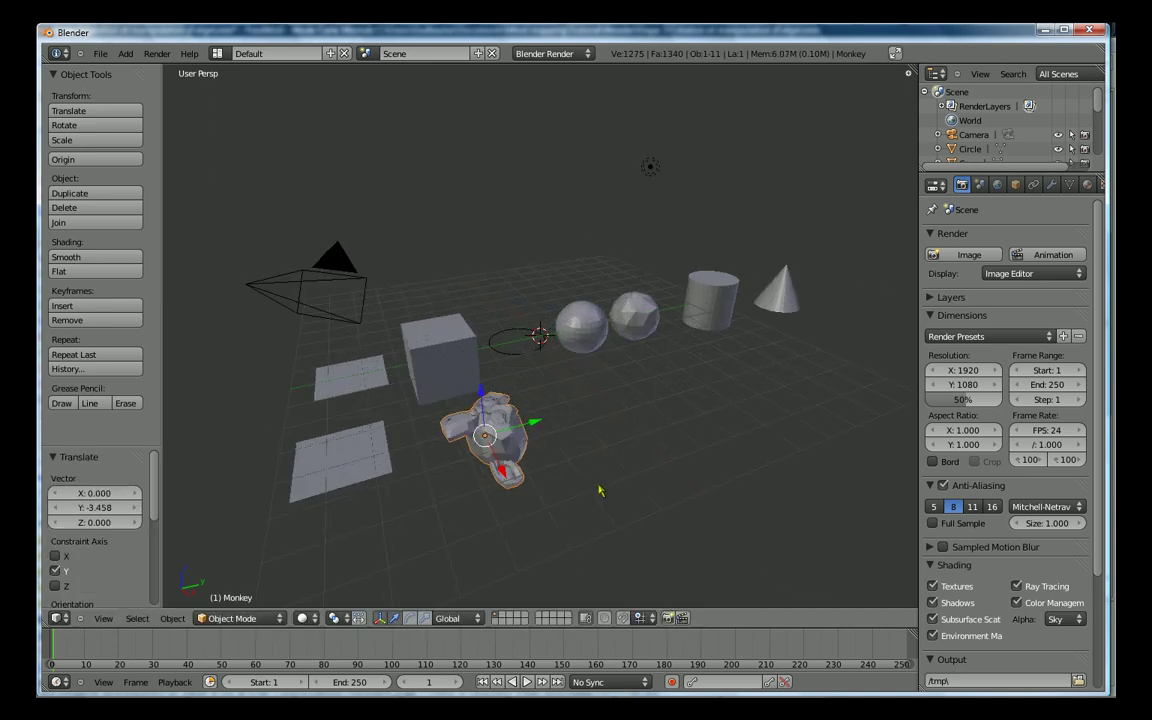
{"action": "key", "text": "r"}
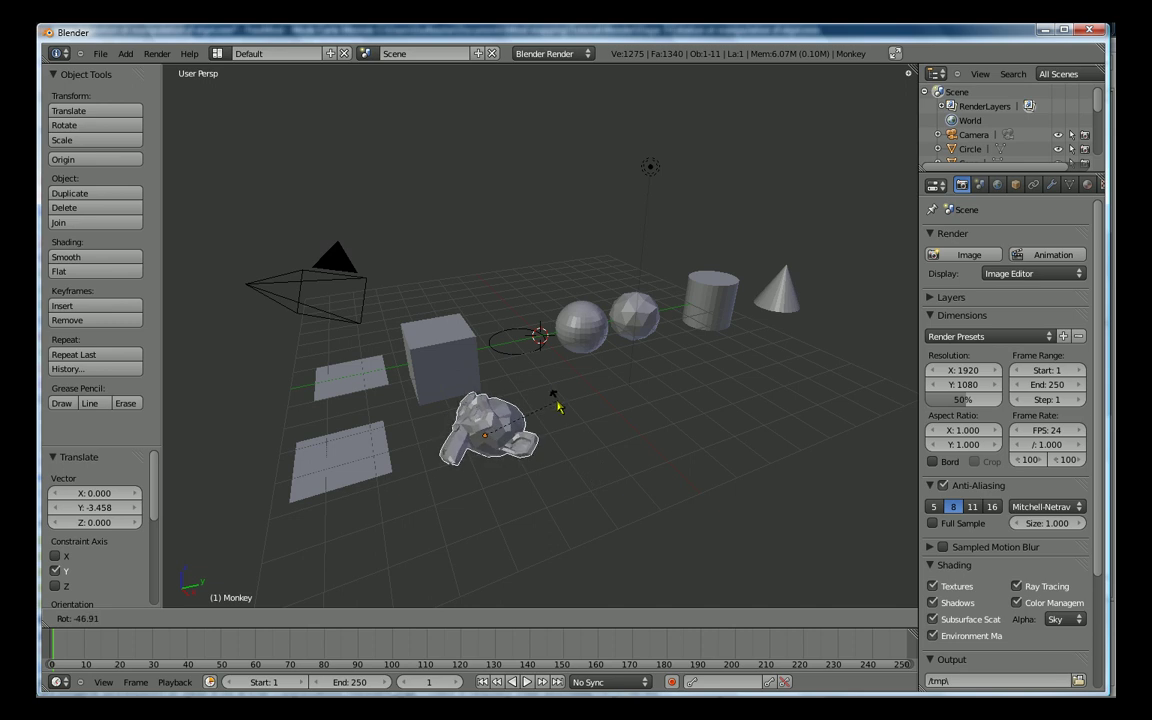
{"action": "left_click", "coordinate": [557, 405]}
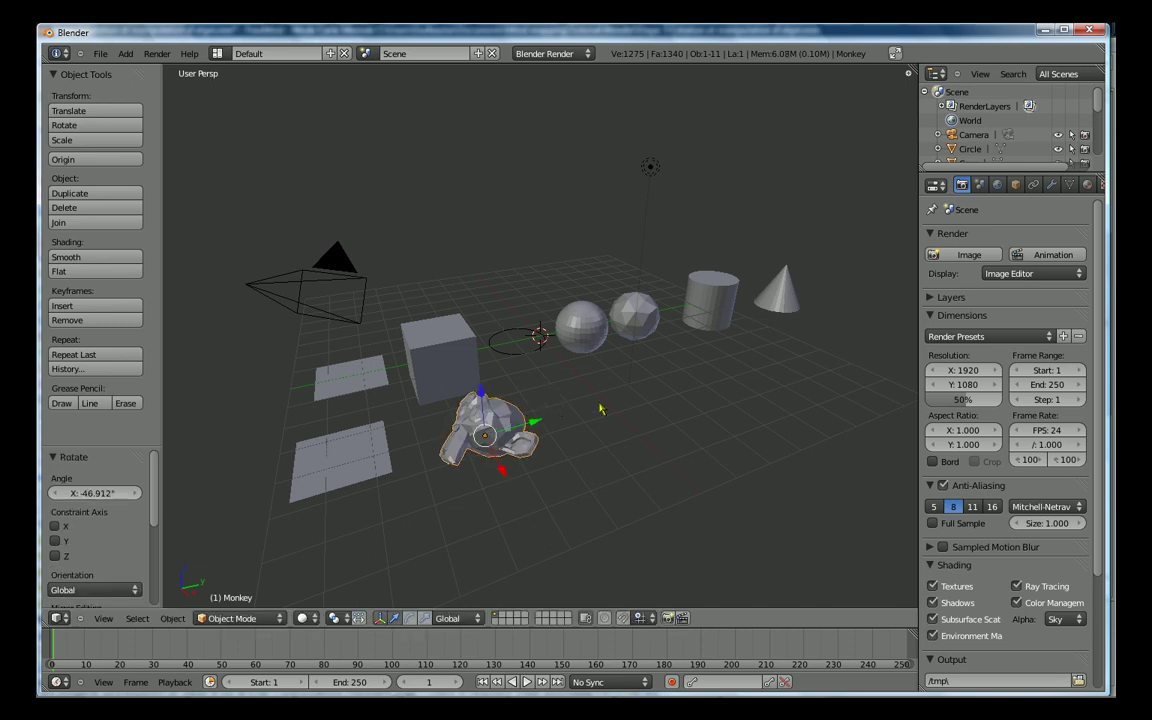
Step: Add a torus and place it beside the monkey head, shifted -0.586 along Y
{"action": "key", "text": "shift+a"}
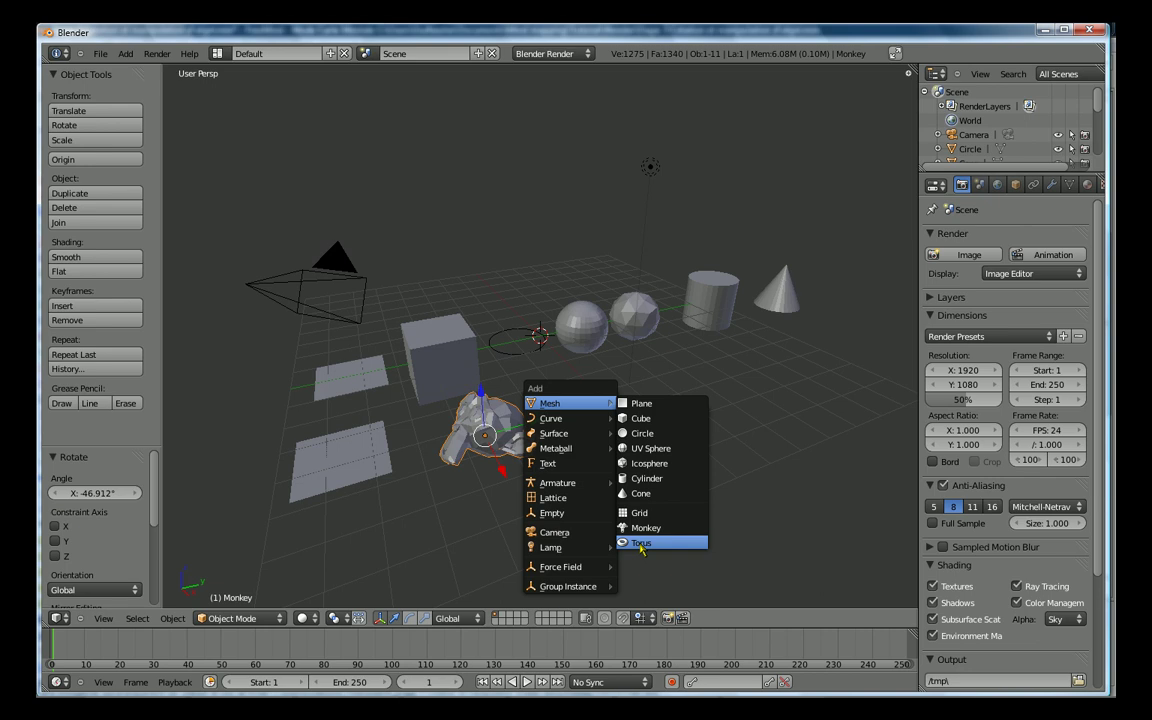
{"action": "left_click", "coordinate": [640, 543]}
{"action": "key", "text": "g"}
{"action": "key", "text": "x"}
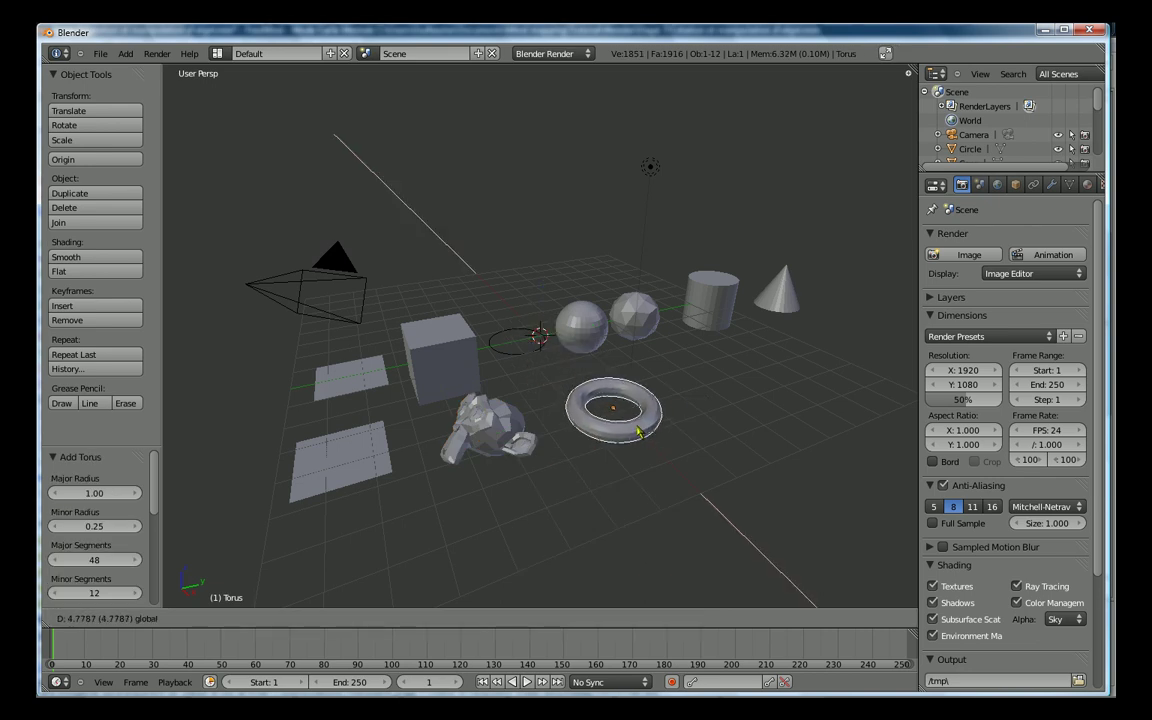
{"action": "left_click", "coordinate": [636, 405]}
{"action": "key", "text": "g"}
{"action": "key", "text": "x"}
{"action": "key", "text": "y"}
{"action": "left_click", "coordinate": [624, 386]}
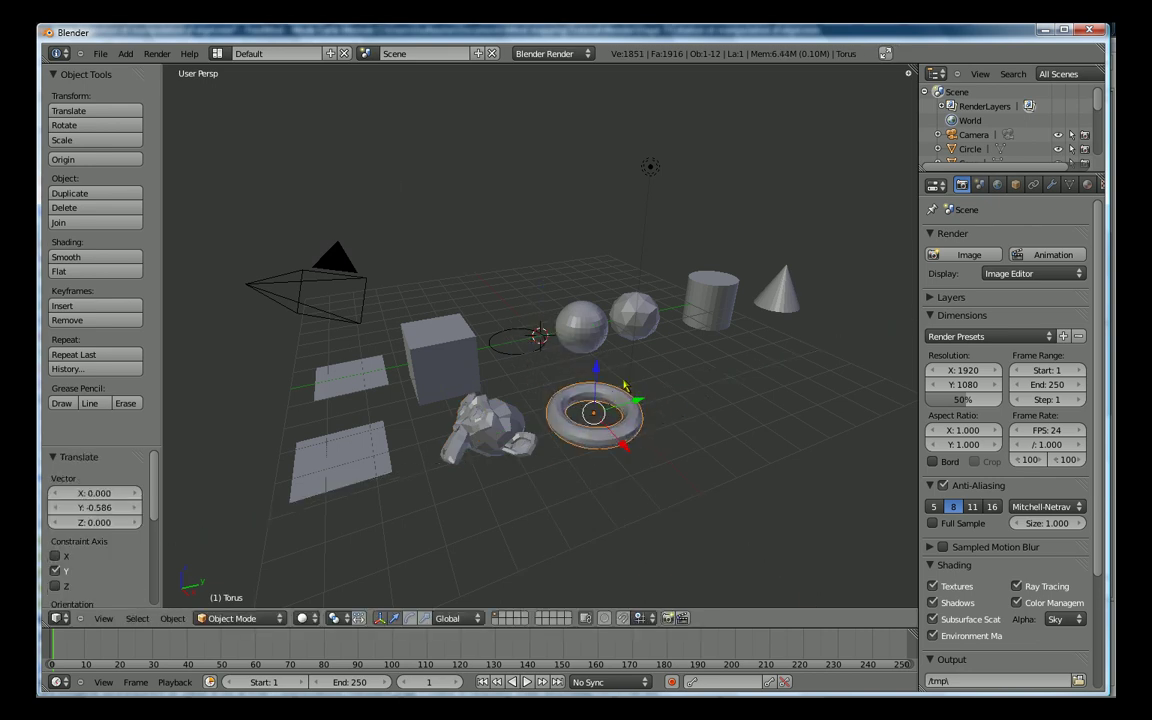
{"action": "mouse_move", "coordinate": [520, 322]}
{"action": "middle_mouse_down"}
{"action": "mouse_move", "coordinate": [530, 492]}
{"action": "mouse_move", "coordinate": [558, 400]}
{"action": "middle_mouse_up"}
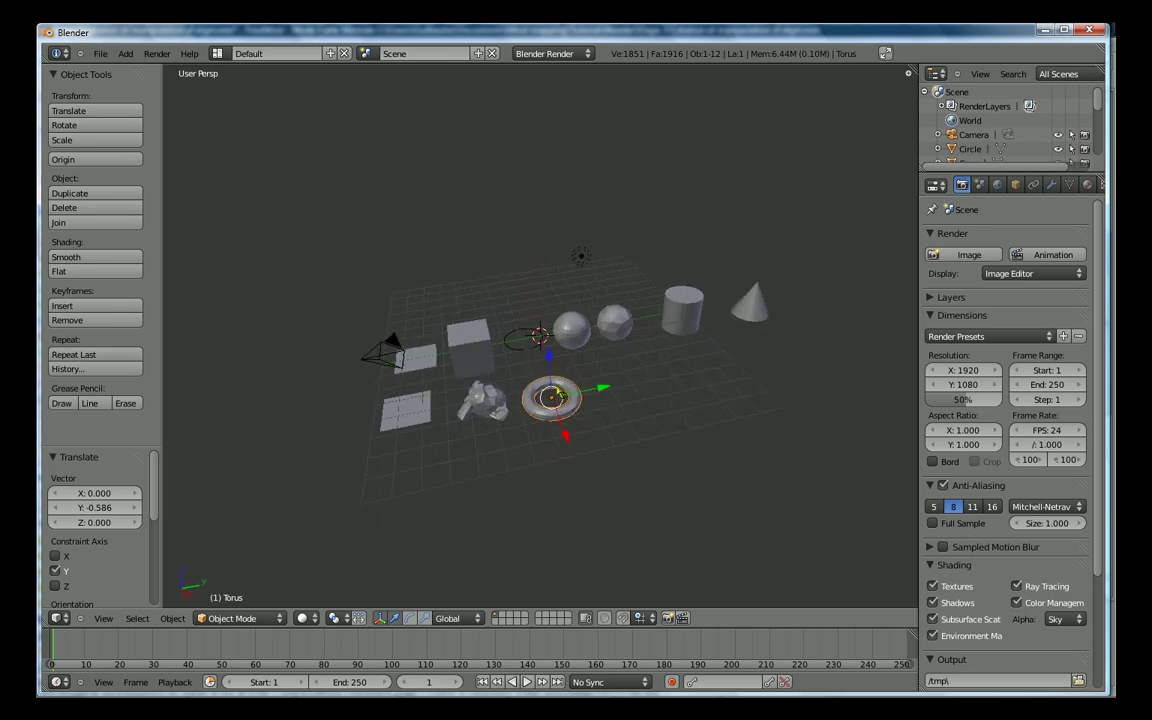
{"action": "key", "text": "shift+a"}
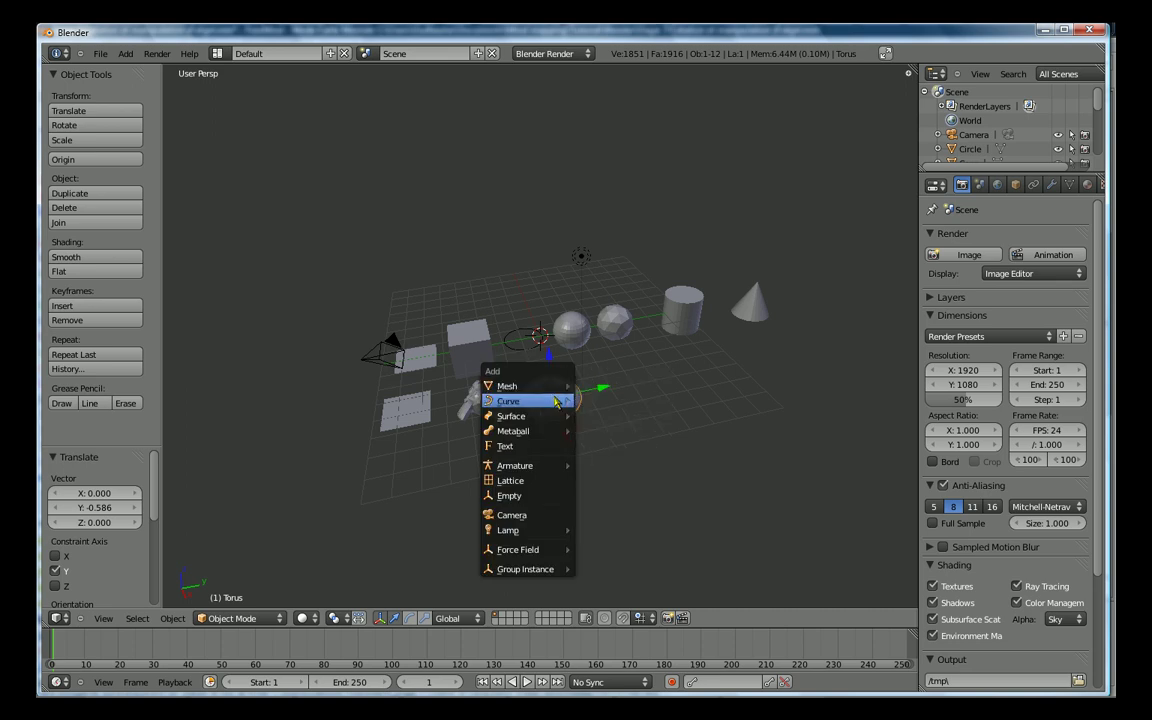
Step: Add a Bezier curve at the scene centre, zoom in, and enter Edit Mode
{"action": "left_click", "coordinate": [598, 401]}
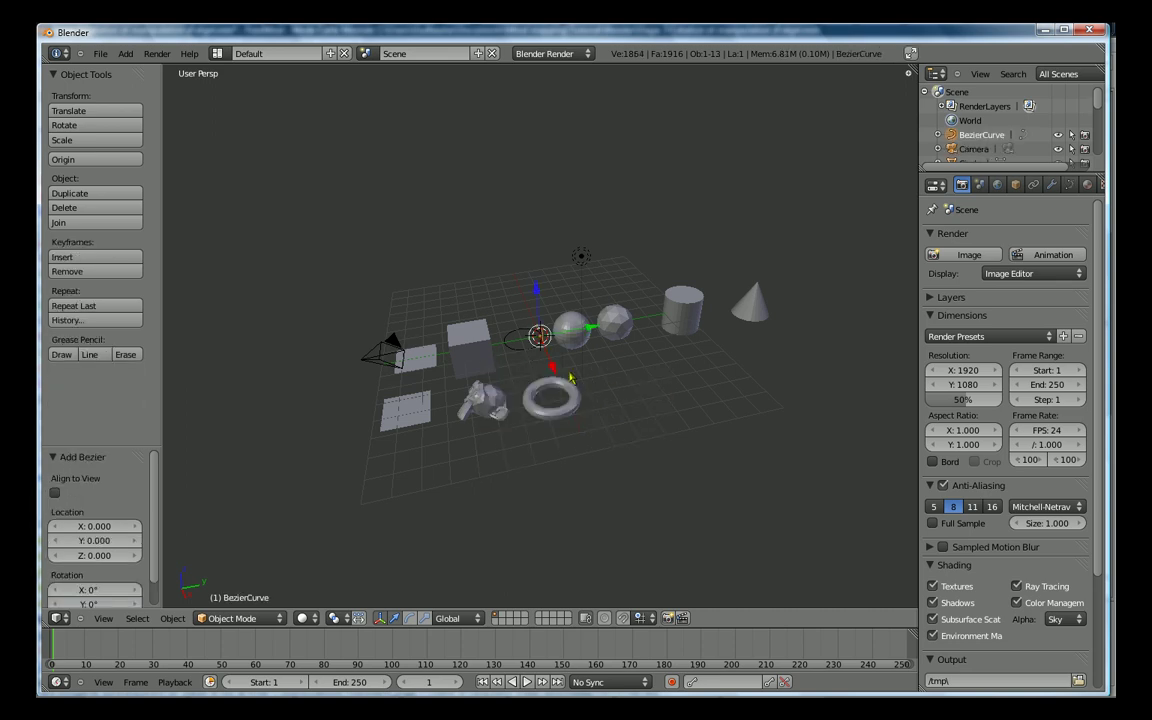
{"action": "scroll", "coordinate": [548, 345], "scroll_direction": "up", "scroll_amount": 1}
{"action": "scroll", "coordinate": [548, 345], "scroll_direction": "up", "scroll_amount": 1}
{"action": "scroll", "coordinate": [548, 345], "scroll_direction": "up", "scroll_amount": 2}
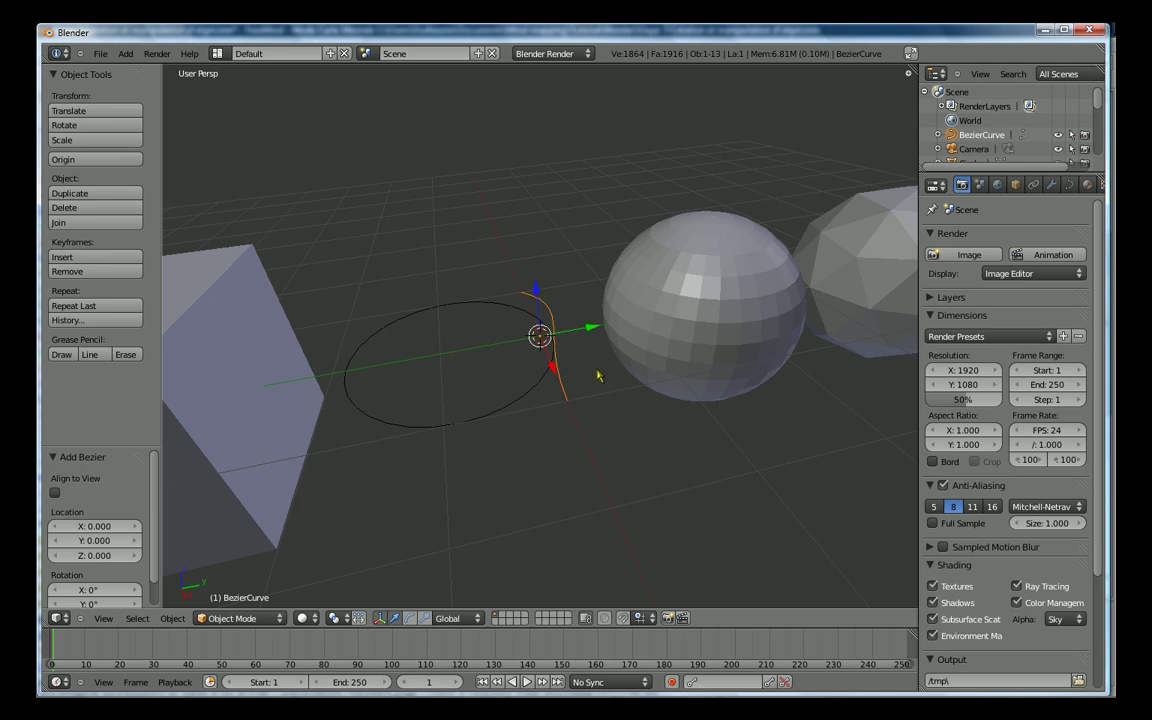
{"action": "key", "text": "Tab"}
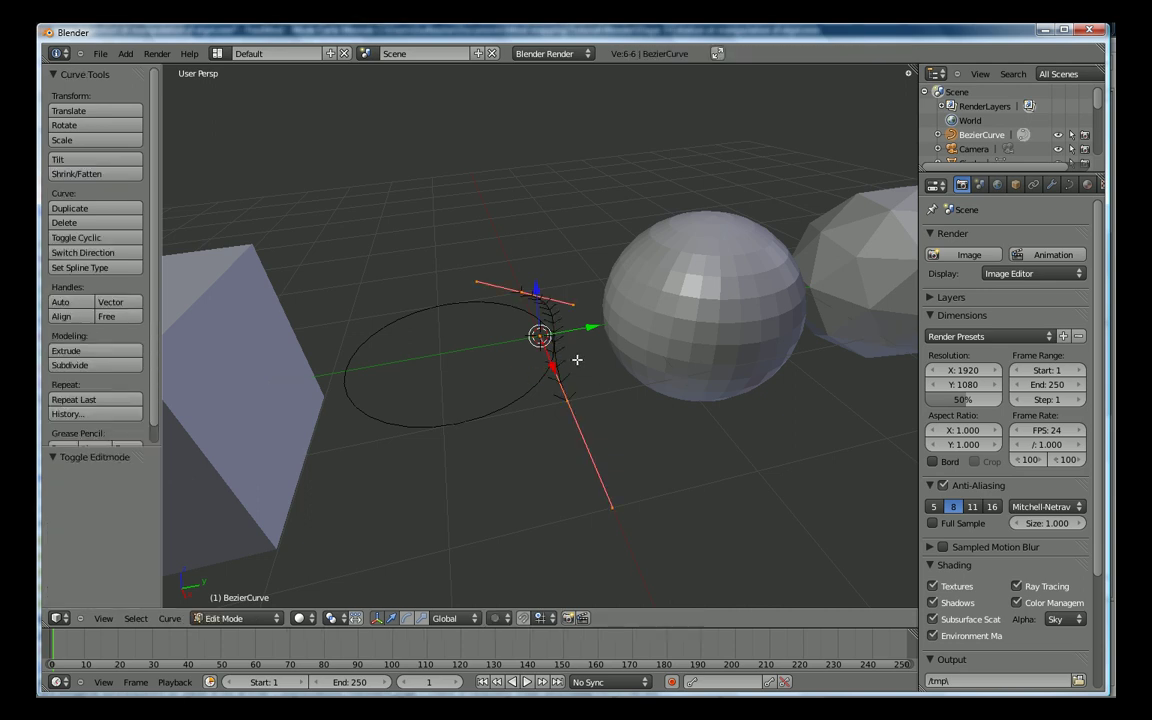
Step: Rotate and move the first end point's handle to bend the curve
{"action": "right_click", "coordinate": [524, 300]}
{"action": "key", "text": "r"}
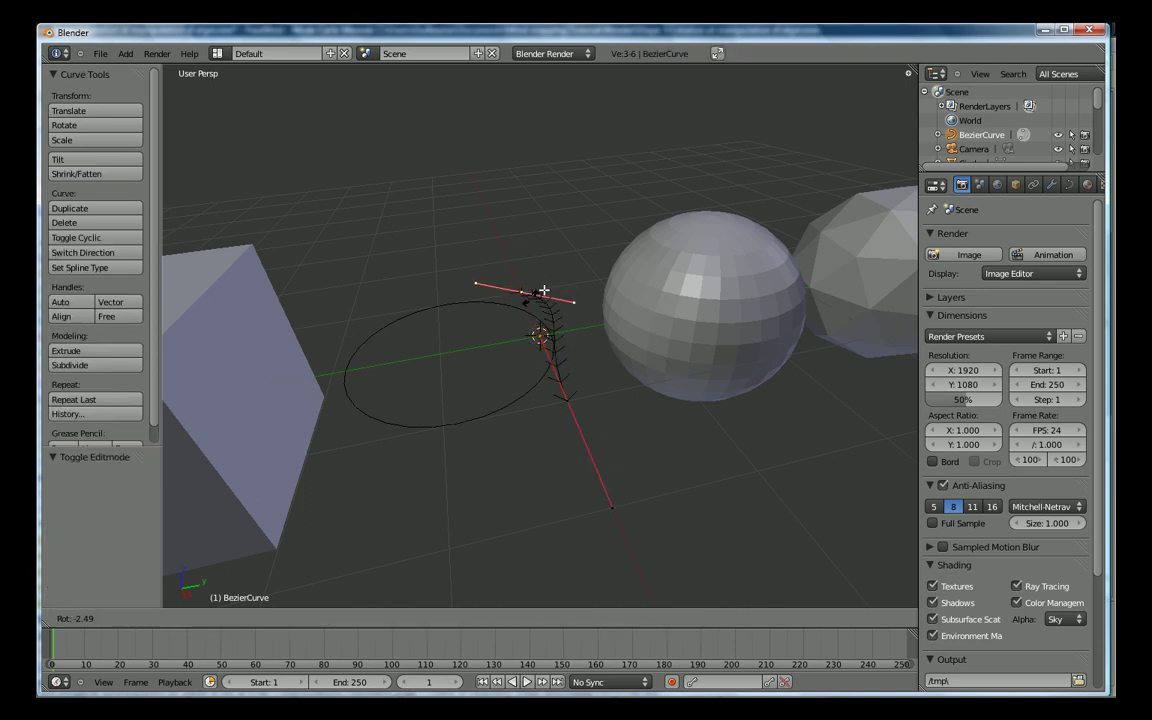
{"action": "left_click", "coordinate": [536, 310]}
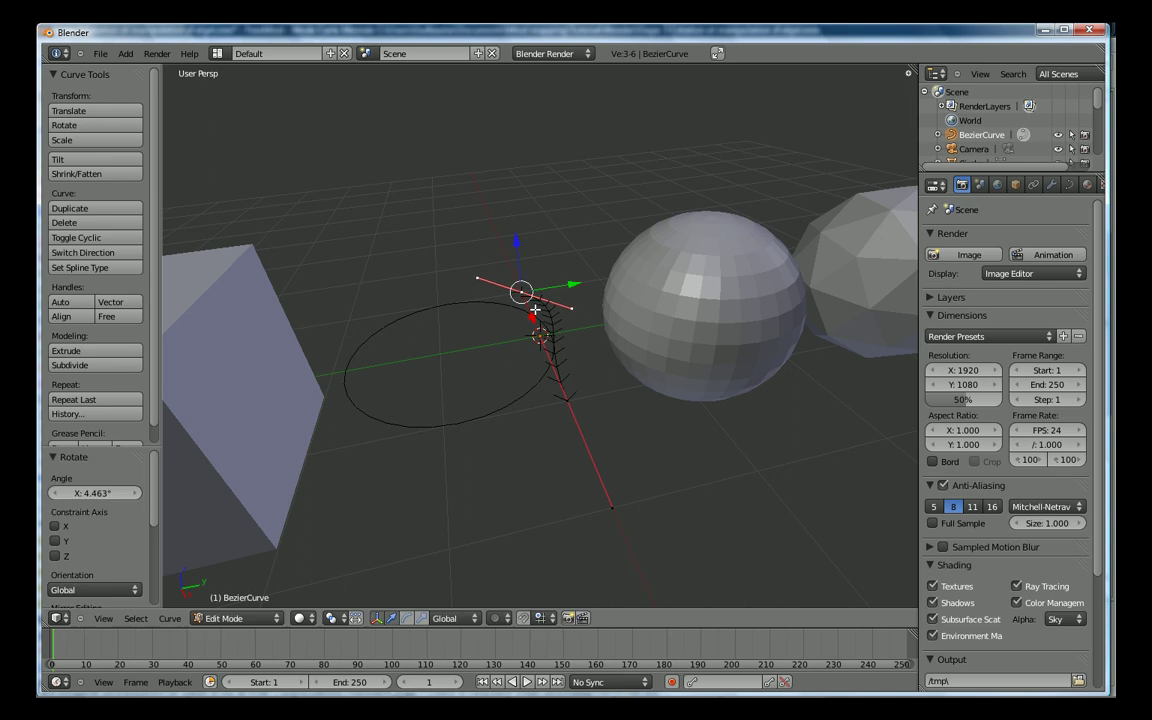
{"action": "key", "text": "g"}
{"action": "left_click", "coordinate": [514, 266]}
Step: Rotate the other end point's handle about -71 degrees into an S-shape
{"action": "right_click", "coordinate": [567, 400]}
{"action": "key", "text": "r"}
{"action": "right_click", "coordinate": [604, 450]}
{"action": "key", "text": "r"}
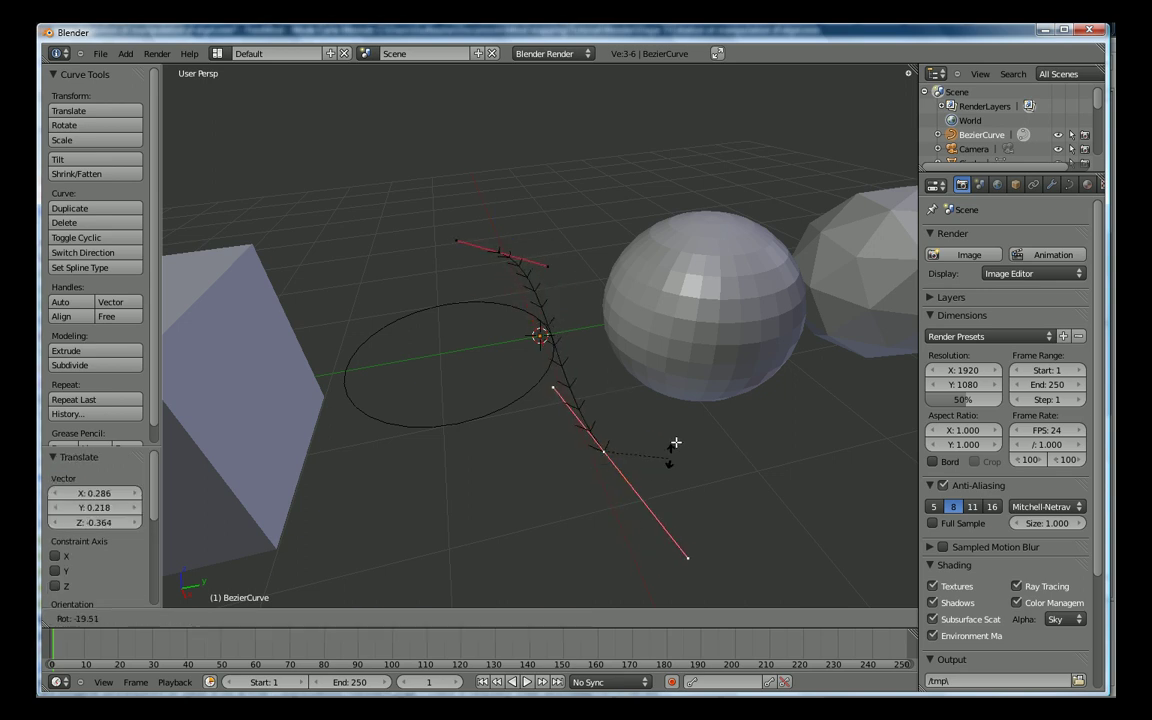
{"action": "left_click", "coordinate": [668, 393]}
{"action": "left_click", "coordinate": [1068, 186]}
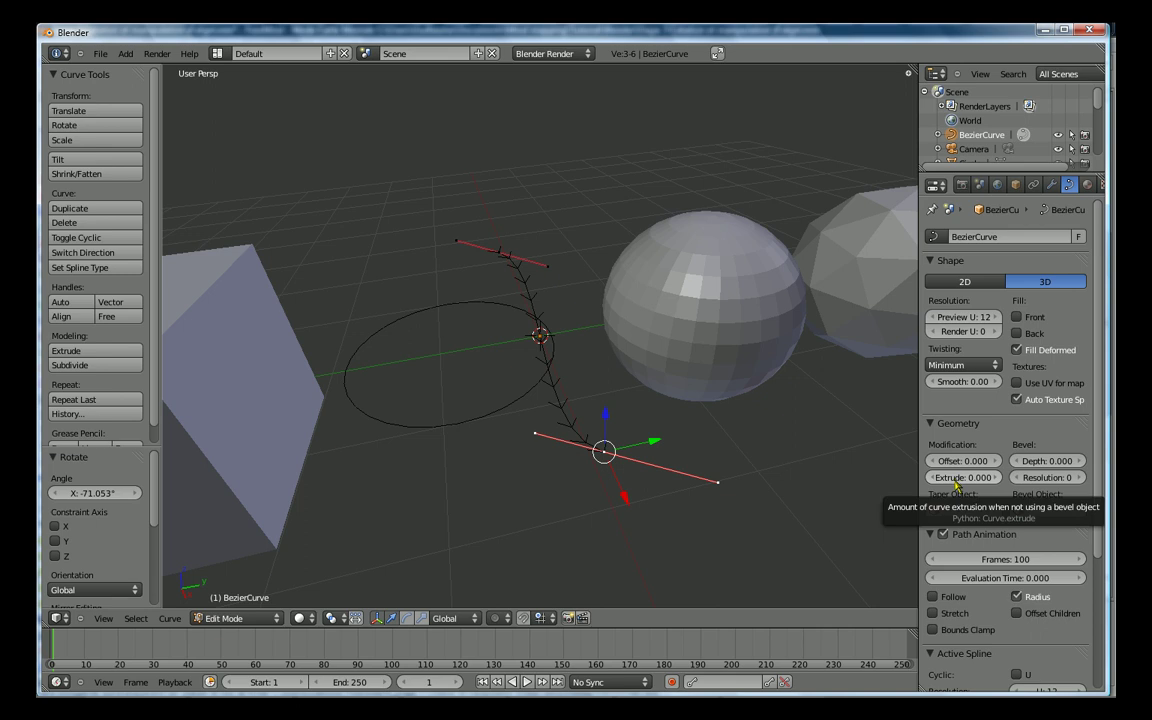
Step: Set the curve's Extrude to 0.182, Offset to 0.094 and Bevel Depth to 0.157
{"action": "left_click_drag", "start_coordinate": [955, 485], "coordinate": [985, 485]}
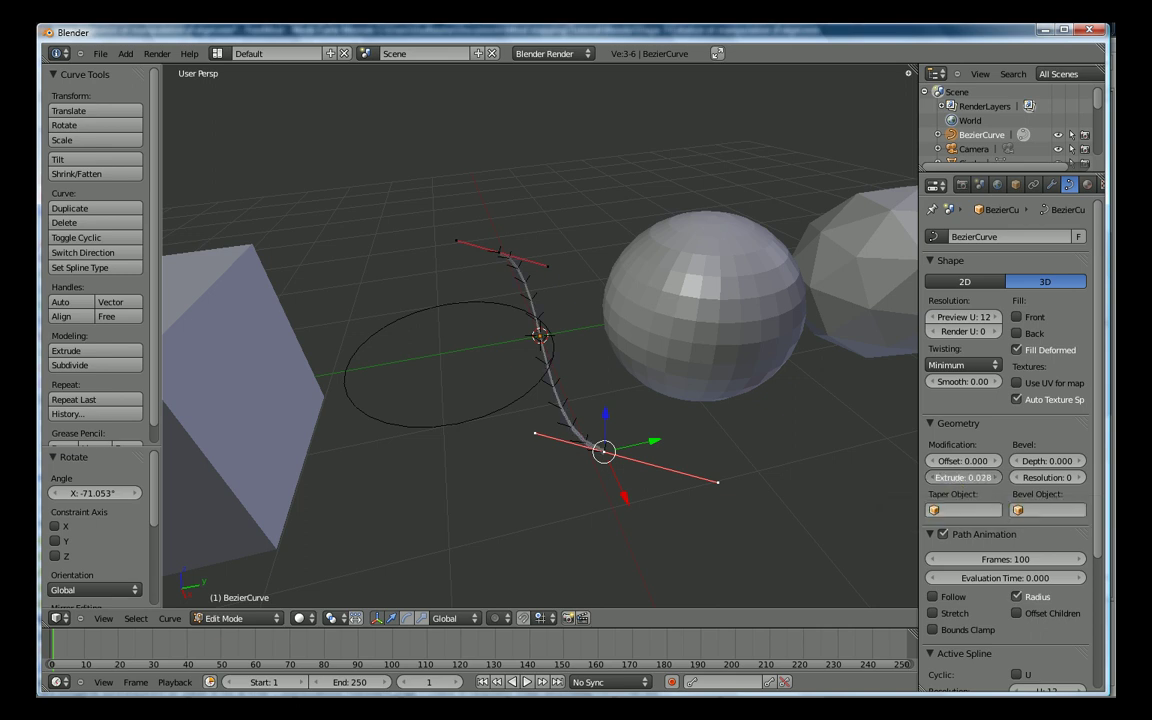
{"action": "mouse_move", "coordinate": [609, 463]}
{"action": "middle_mouse_down"}
{"action": "mouse_move", "coordinate": [630, 391]}
{"action": "mouse_move", "coordinate": [572, 385]}
{"action": "mouse_move", "coordinate": [566, 428]}
{"action": "middle_mouse_up"}
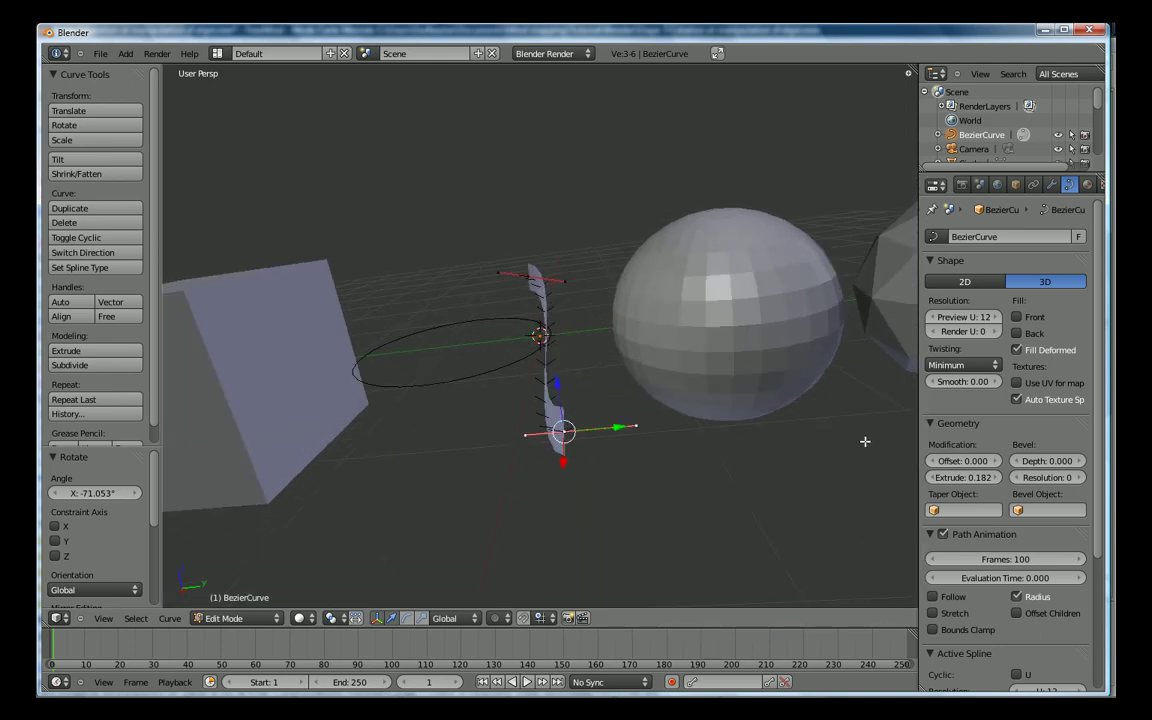
{"action": "left_click_drag", "start_coordinate": [960, 460], "coordinate": [1085, 460]}
{"action": "mouse_move", "coordinate": [620, 330]}
{"action": "middle_mouse_down"}
{"action": "mouse_move", "coordinate": [563, 341]}
{"action": "mouse_move", "coordinate": [612, 478]}
{"action": "mouse_move", "coordinate": [639, 472]}
{"action": "middle_mouse_up"}
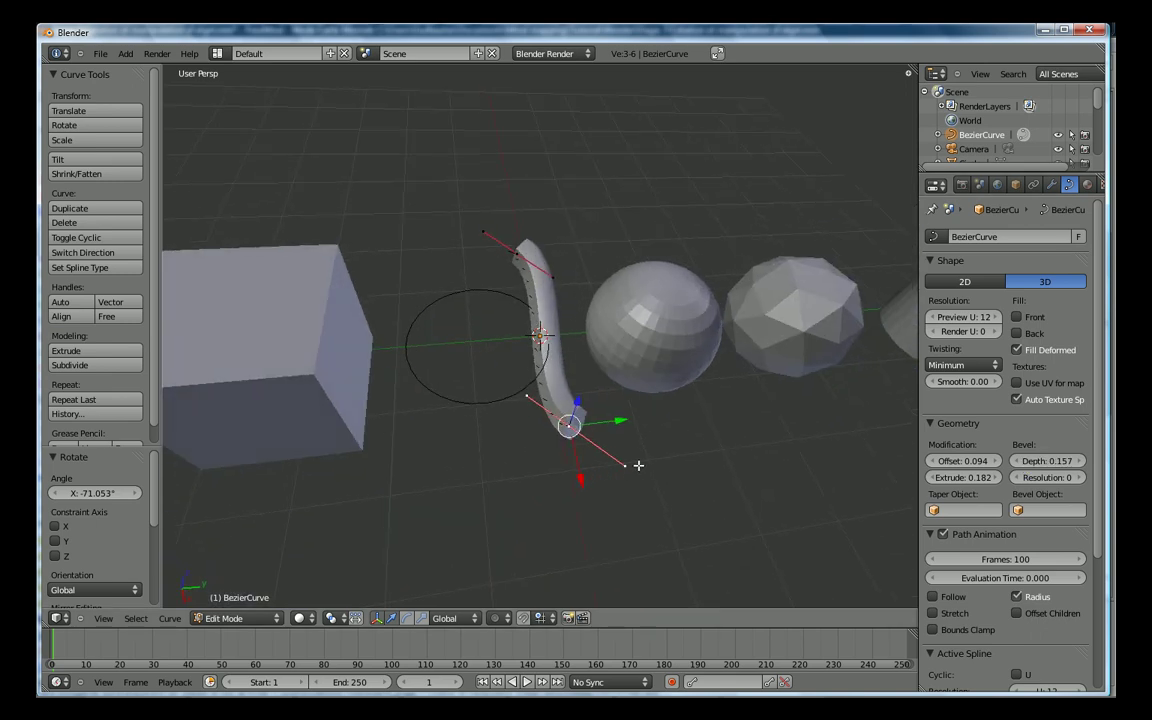
Step: Fatten one curve end and thin the other tip with Alt+S, and set Bevel Resolution to 4
{"action": "key", "text": "alt+s"}
{"action": "left_click", "coordinate": [771, 435]}
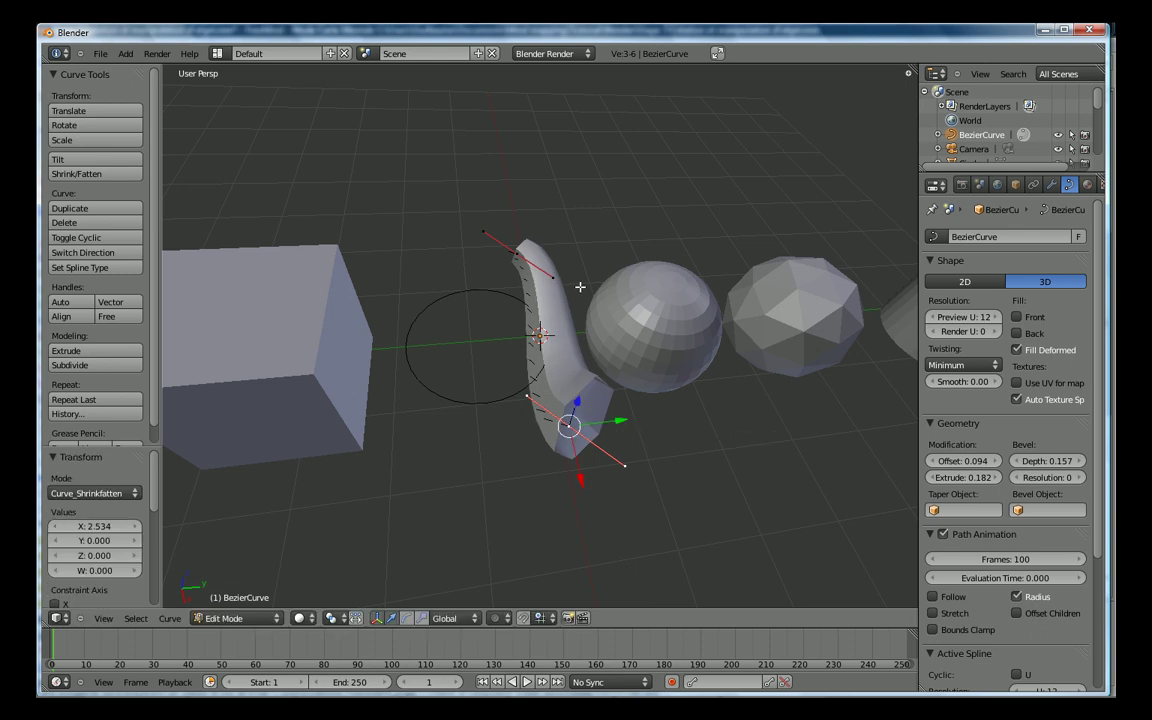
{"action": "key", "text": "alt+s"}
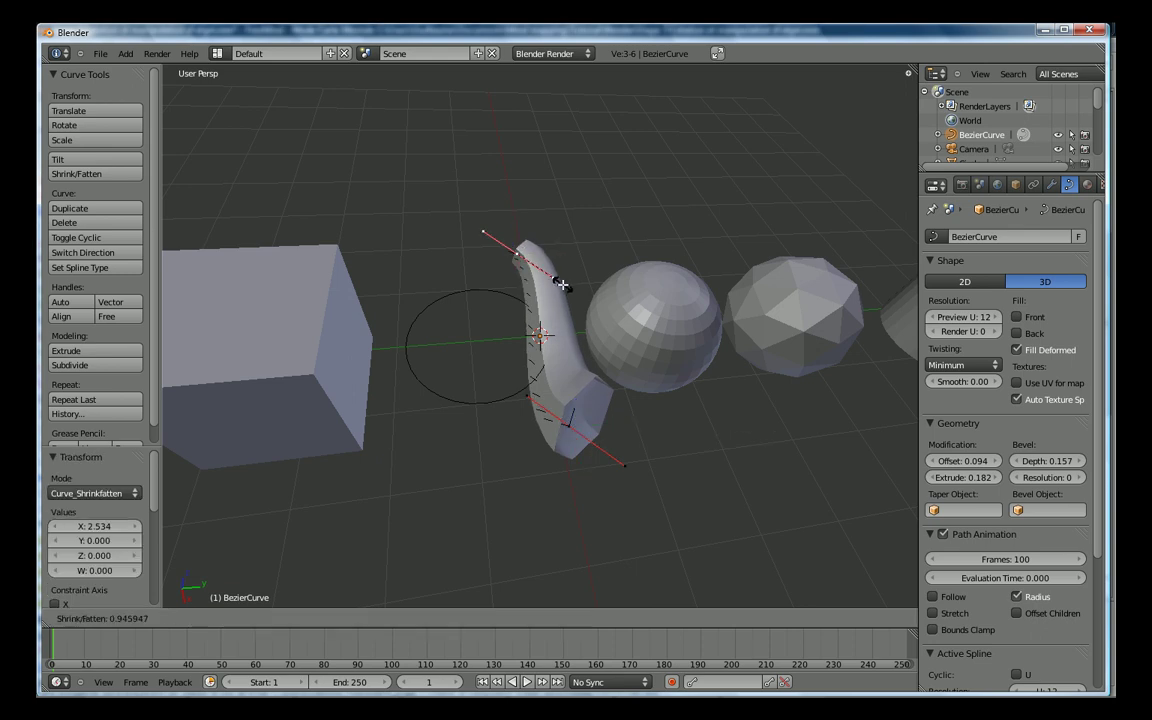
{"action": "left_click", "coordinate": [527, 267]}
{"action": "mouse_move", "coordinate": [475, 338]}
{"action": "middle_mouse_down"}
{"action": "mouse_move", "coordinate": [540, 442]}
{"action": "mouse_move", "coordinate": [391, 417]}
{"action": "mouse_move", "coordinate": [486, 393]}
{"action": "mouse_move", "coordinate": [601, 386]}
{"action": "mouse_move", "coordinate": [507, 383]}
{"action": "mouse_move", "coordinate": [478, 368]}
{"action": "mouse_move", "coordinate": [527, 386]}
{"action": "mouse_move", "coordinate": [559, 301]}
{"action": "mouse_move", "coordinate": [530, 305]}
{"action": "mouse_move", "coordinate": [600, 290]}
{"action": "mouse_move", "coordinate": [543, 273]}
{"action": "middle_mouse_up"}
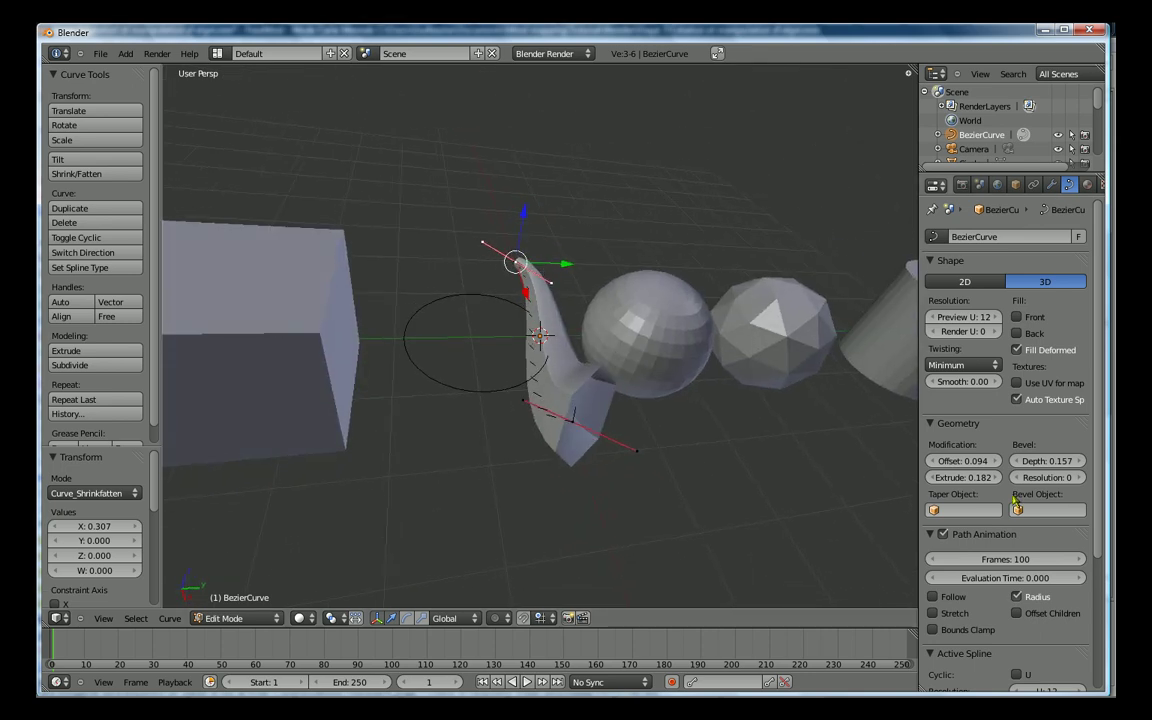
{"action": "left_click_drag", "start_coordinate": [1045, 477], "coordinate": [1068, 477]}
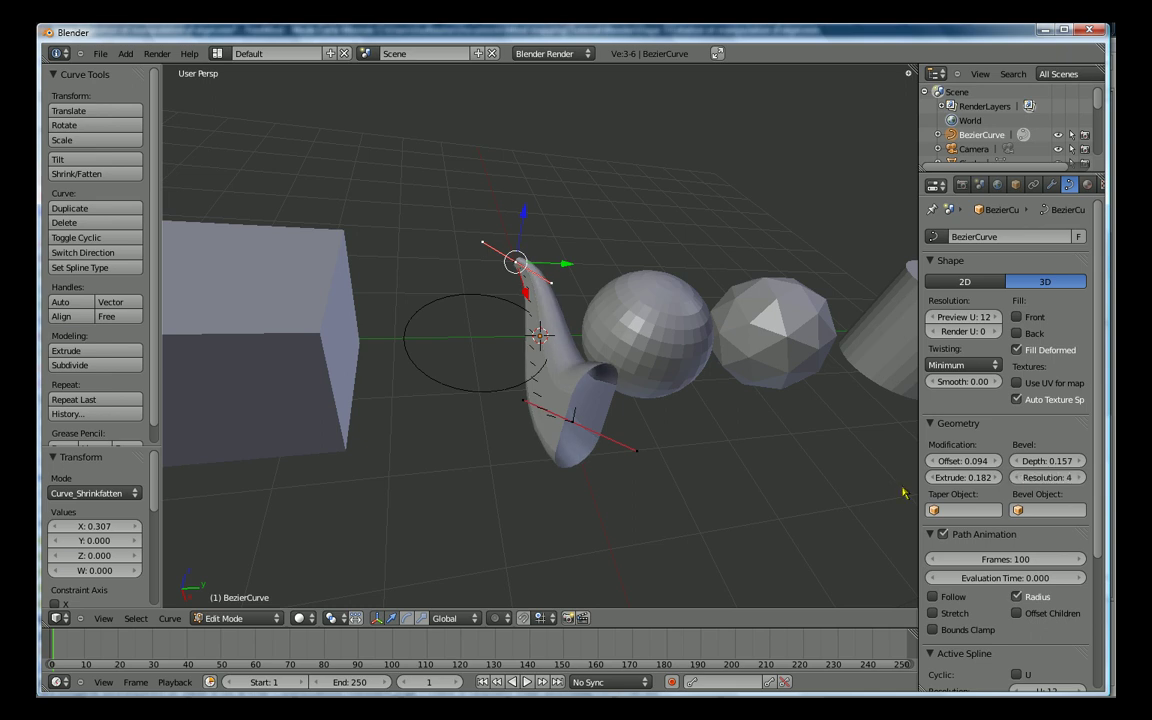
{"action": "scroll", "coordinate": [613, 396], "scroll_direction": "down", "scroll_amount": 2}
{"action": "mouse_move", "coordinate": [566, 531]}
{"action": "middle_mouse_down"}
{"action": "mouse_move", "coordinate": [496, 453]}
{"action": "mouse_move", "coordinate": [527, 417]}
{"action": "middle_mouse_up"}
Step: In Object Mode, rotate the curve tube about 71° upright and raise it above the grid
{"action": "key", "text": "Tab"}
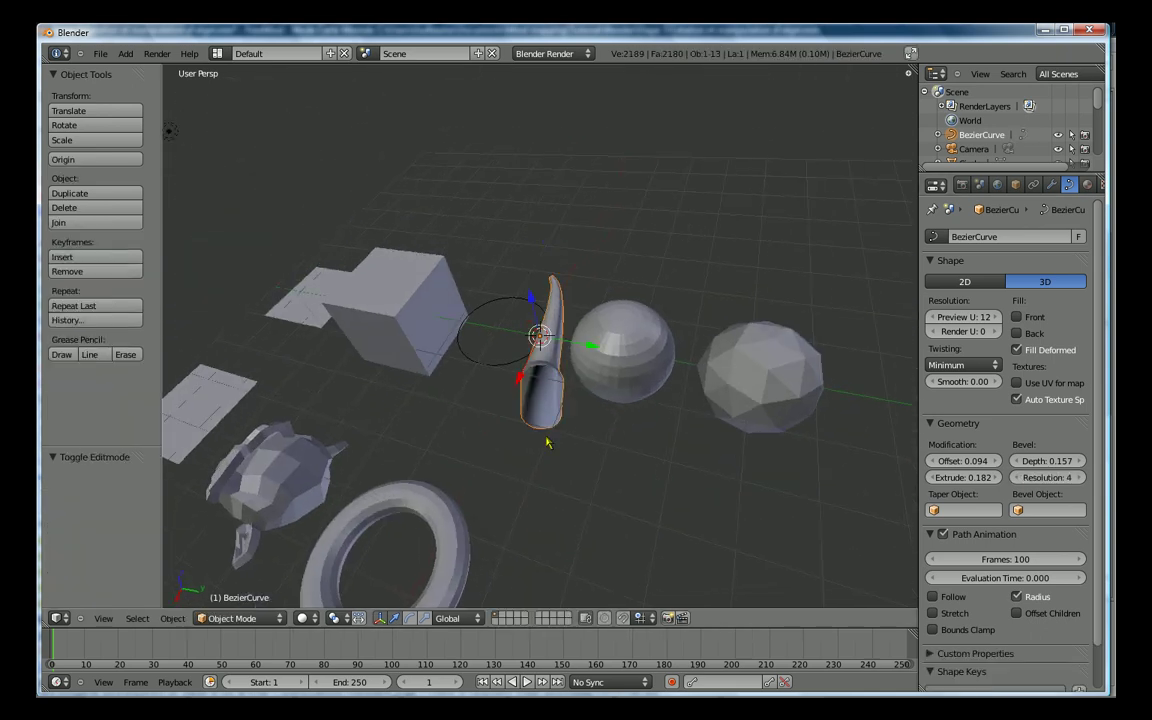
{"action": "key", "text": "r"}
{"action": "key", "text": "r"}
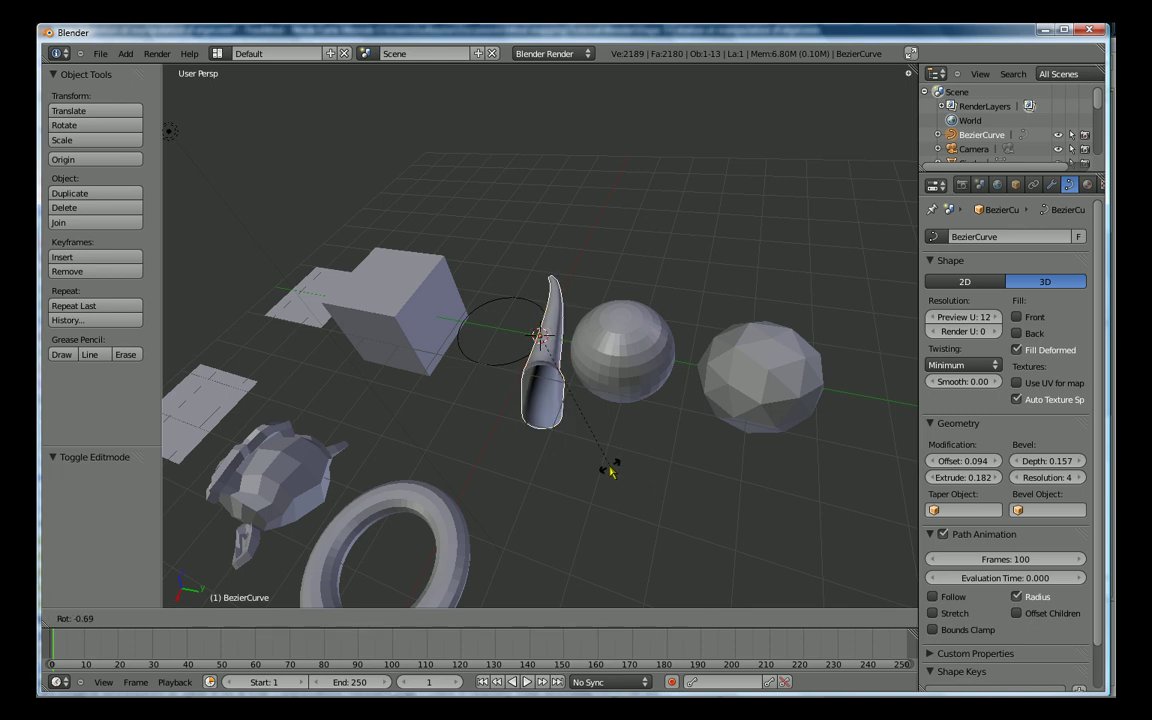
{"action": "left_click", "coordinate": [611, 565]}
{"action": "key", "text": "g"}
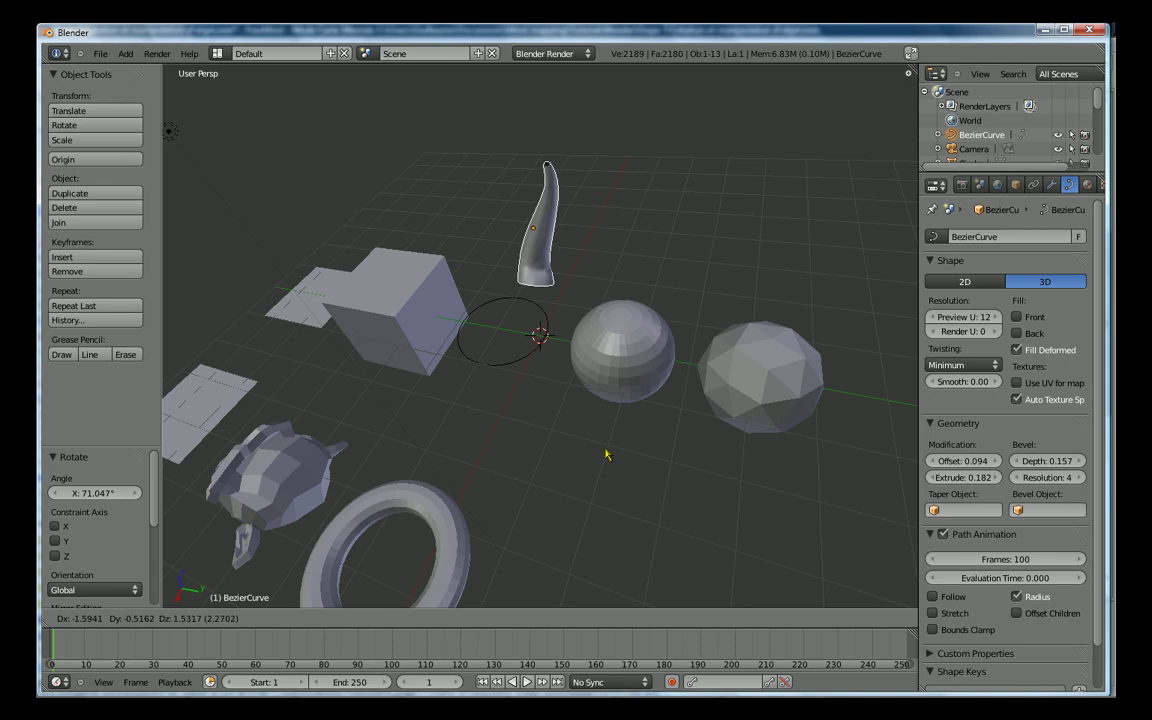
{"action": "left_click", "coordinate": [608, 456]}
{"action": "mouse_move", "coordinate": [748, 426]}
{"action": "middle_mouse_down"}
{"action": "mouse_move", "coordinate": [340, 491]}
{"action": "mouse_move", "coordinate": [257, 468]}
{"action": "mouse_move", "coordinate": [444, 472]}
{"action": "middle_mouse_up"}
{"action": "key", "text": "shift+a"}
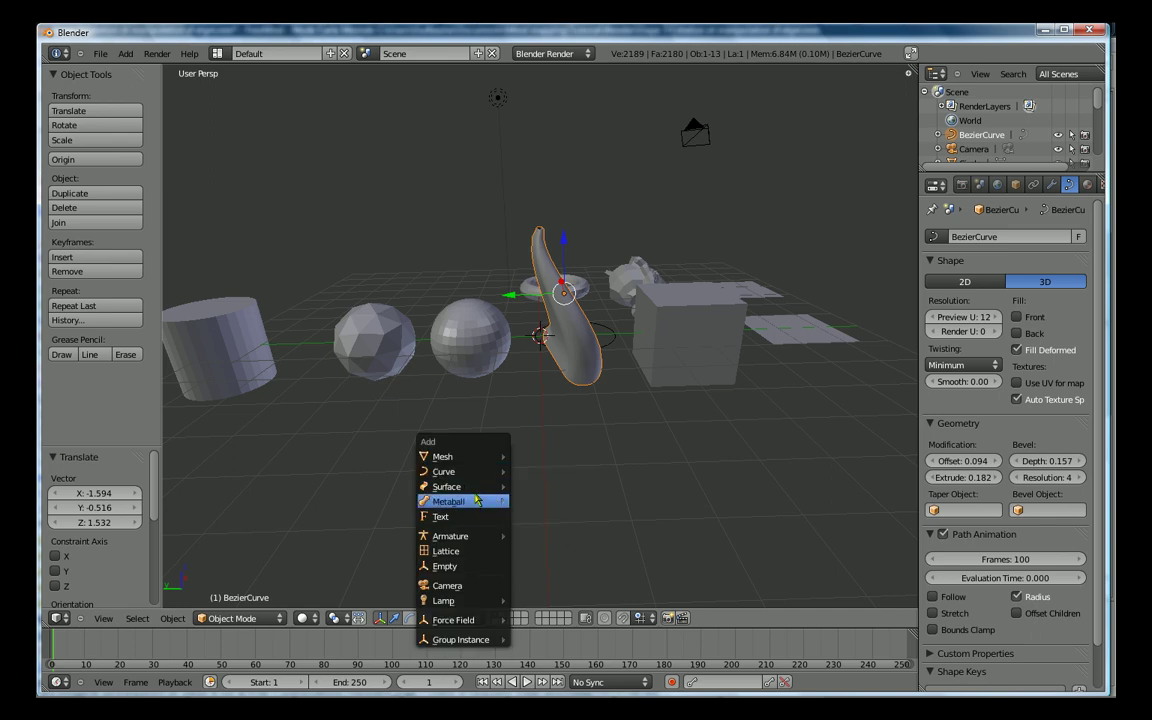
{"action": "mouse_move", "coordinate": [455, 501]}
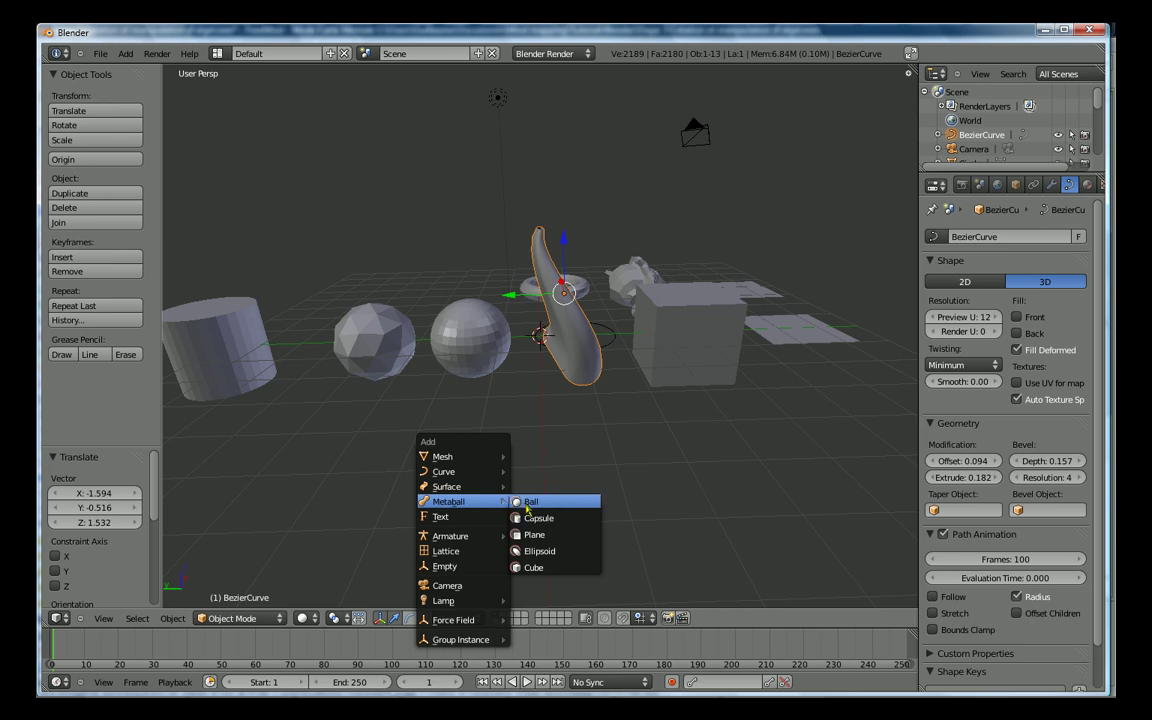
Step: Add a metaball ball, lift it up-left, and place two overlapping duplicates forming a heart
{"action": "left_click", "coordinate": [527, 508]}
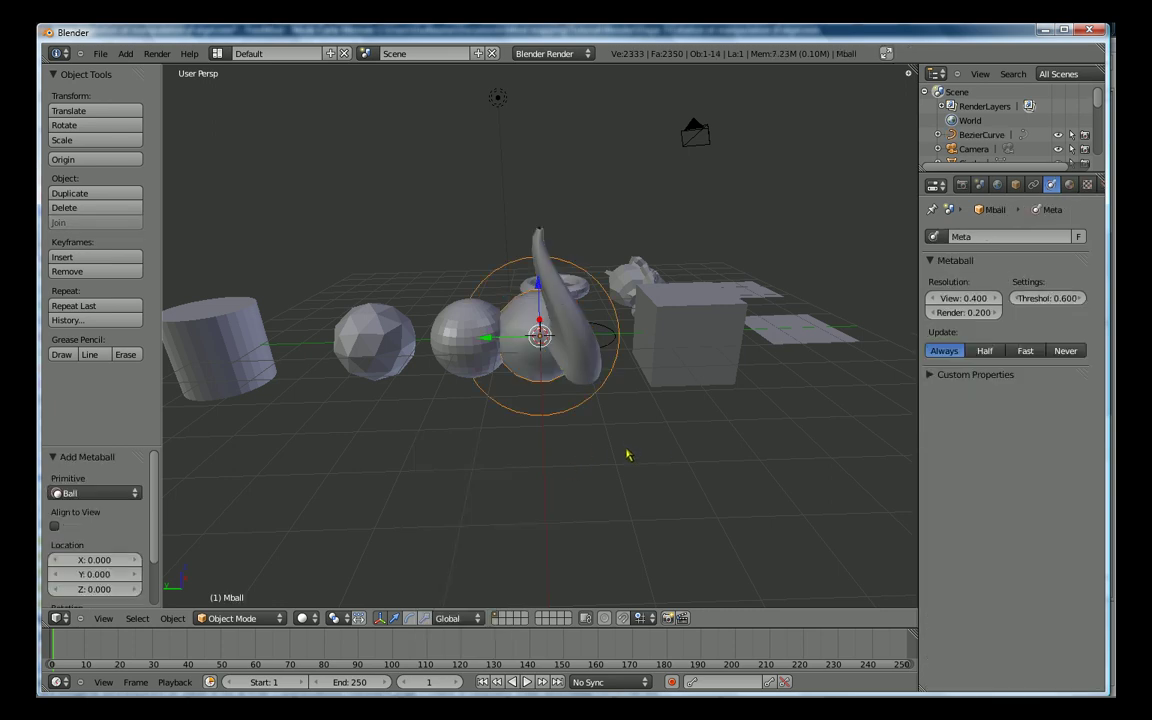
{"action": "key", "text": "g"}
{"action": "left_click", "coordinate": [483, 311]}
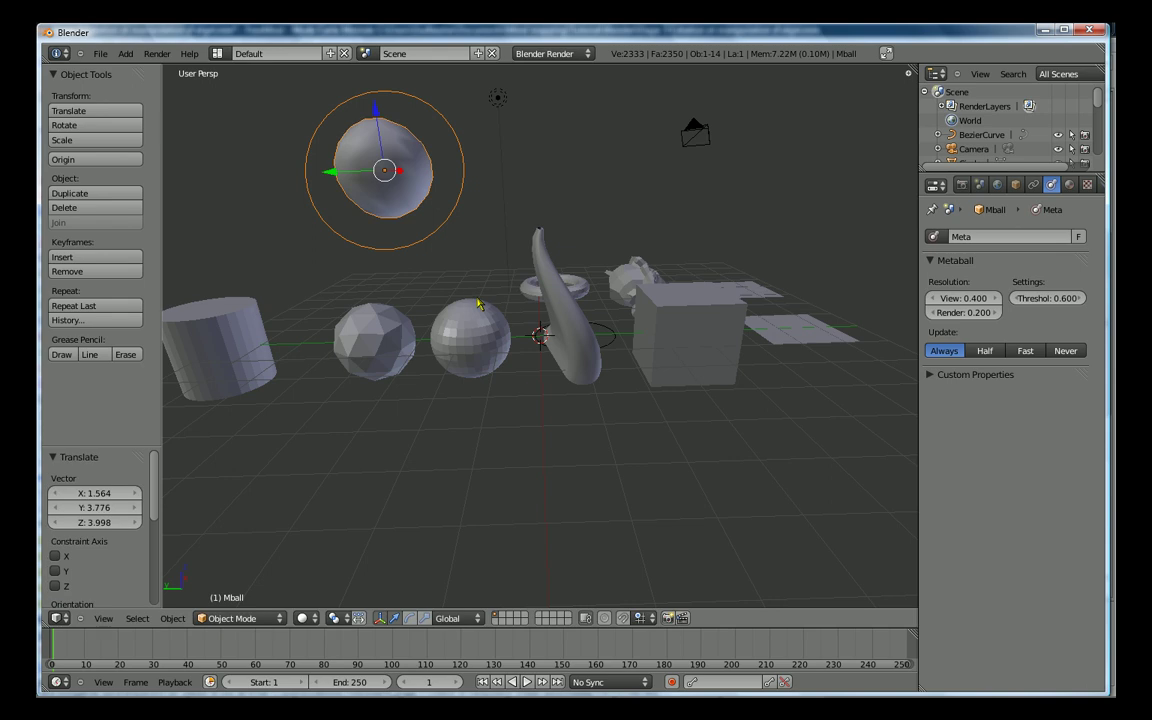
{"action": "key", "text": "shift+d"}
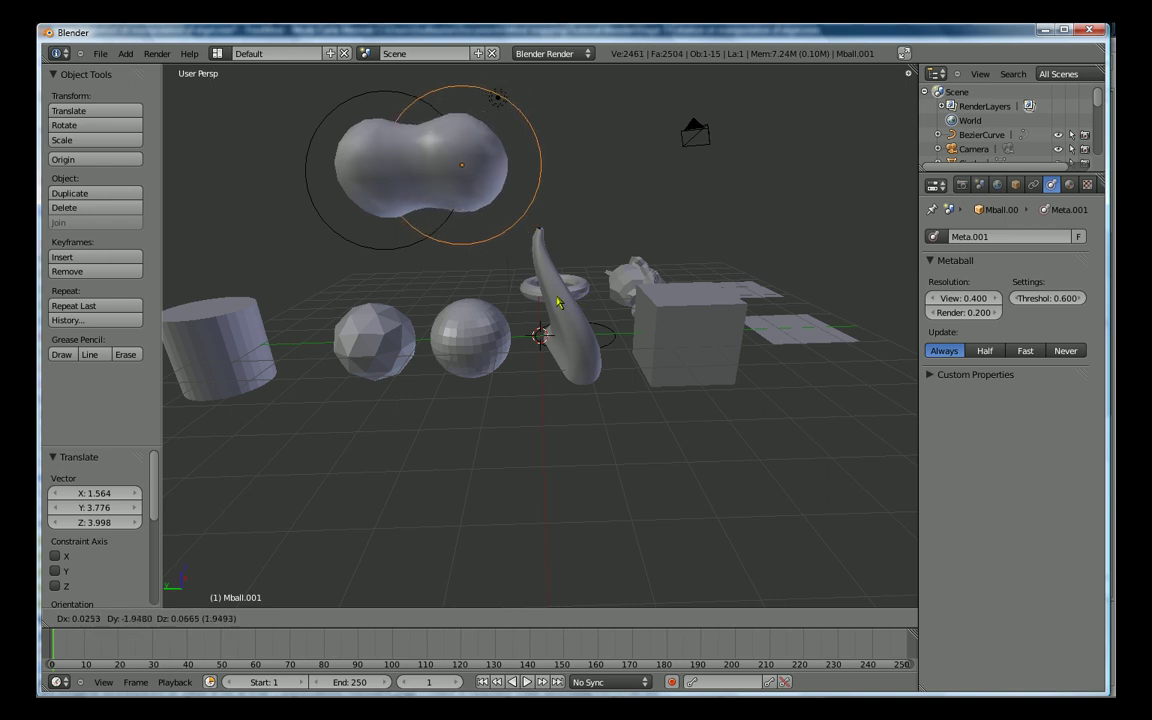
{"action": "left_click", "coordinate": [557, 303]}
{"action": "key", "text": "shift+d"}
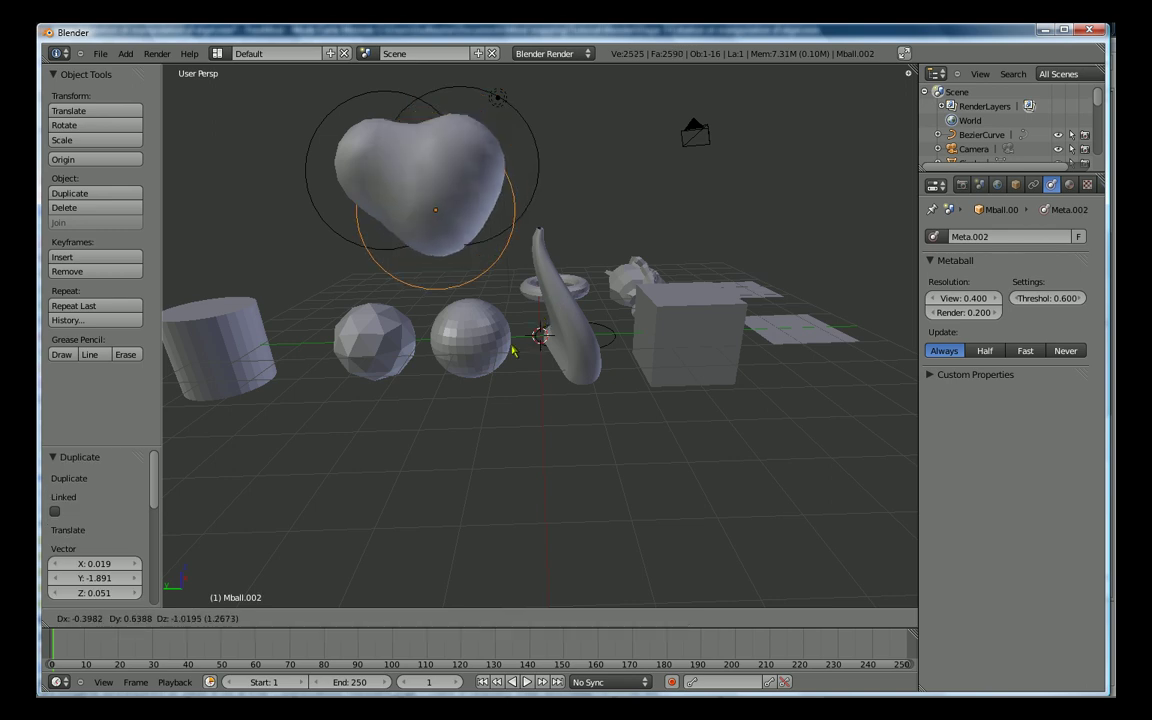
{"action": "left_click", "coordinate": [518, 355]}
Step: Place four more metaball duplicates into the blob, the last at its upper left
{"action": "key", "text": "shift+d"}
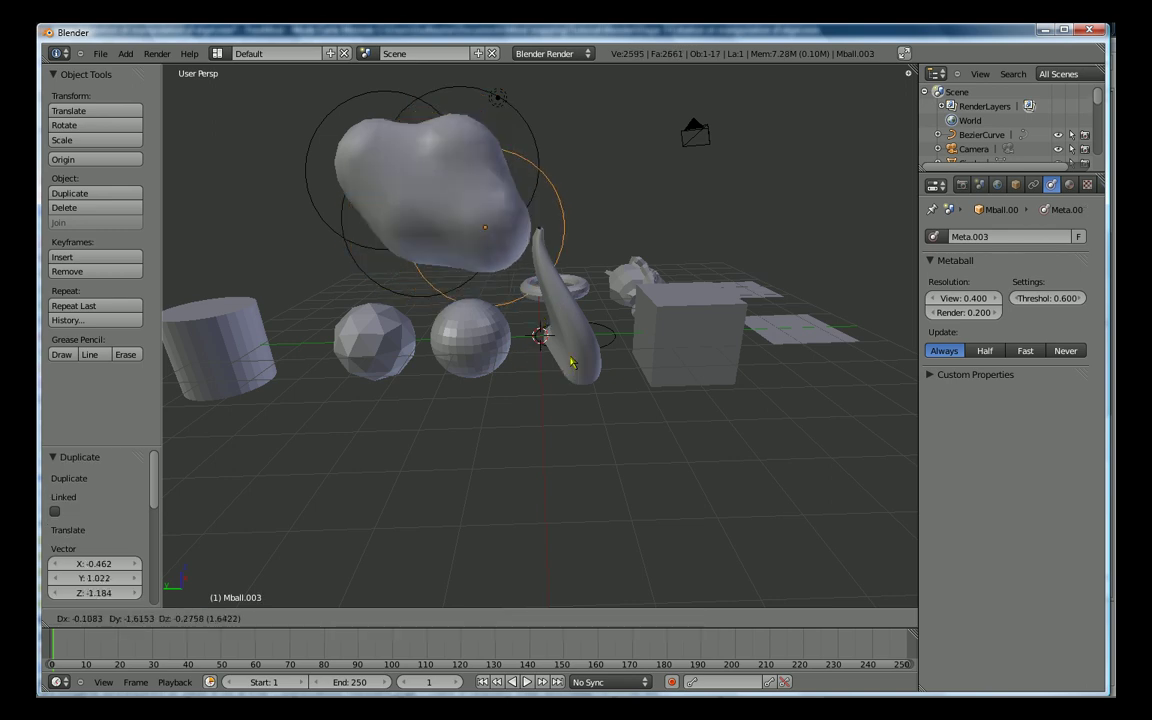
{"action": "left_click", "coordinate": [578, 357]}
{"action": "key", "text": "shift+d"}
{"action": "left_click", "coordinate": [617, 320]}
{"action": "key", "text": "shift+d"}
{"action": "left_click", "coordinate": [605, 263]}
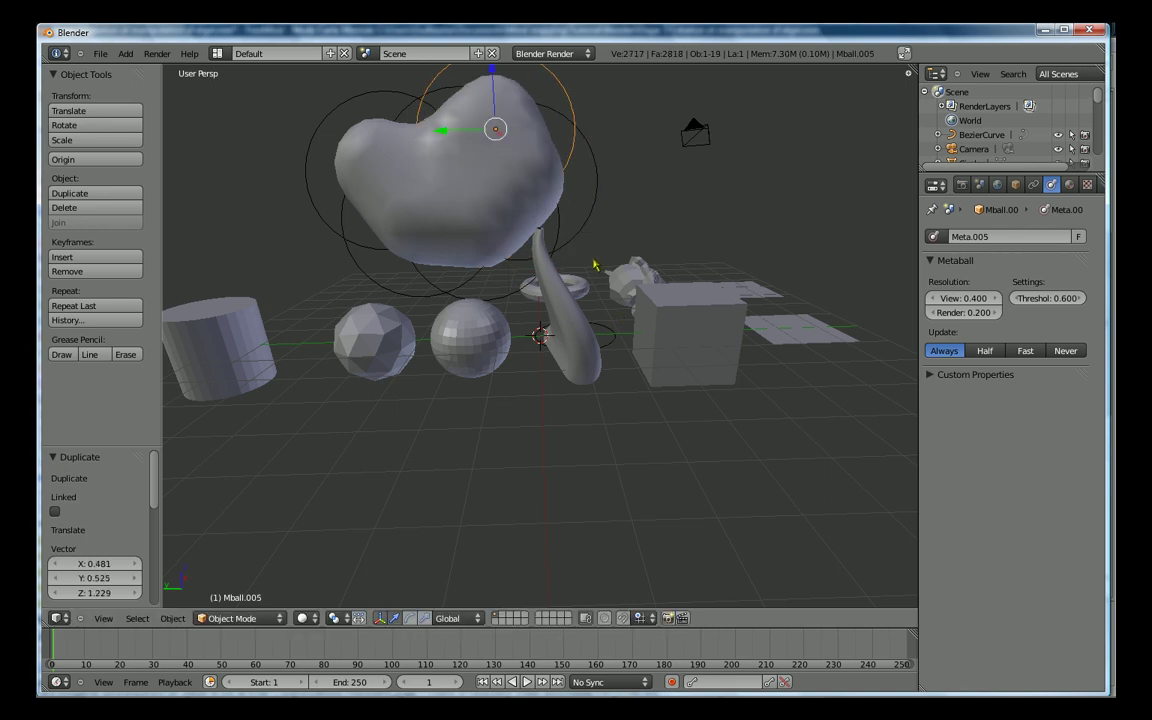
{"action": "key", "text": "shift+d"}
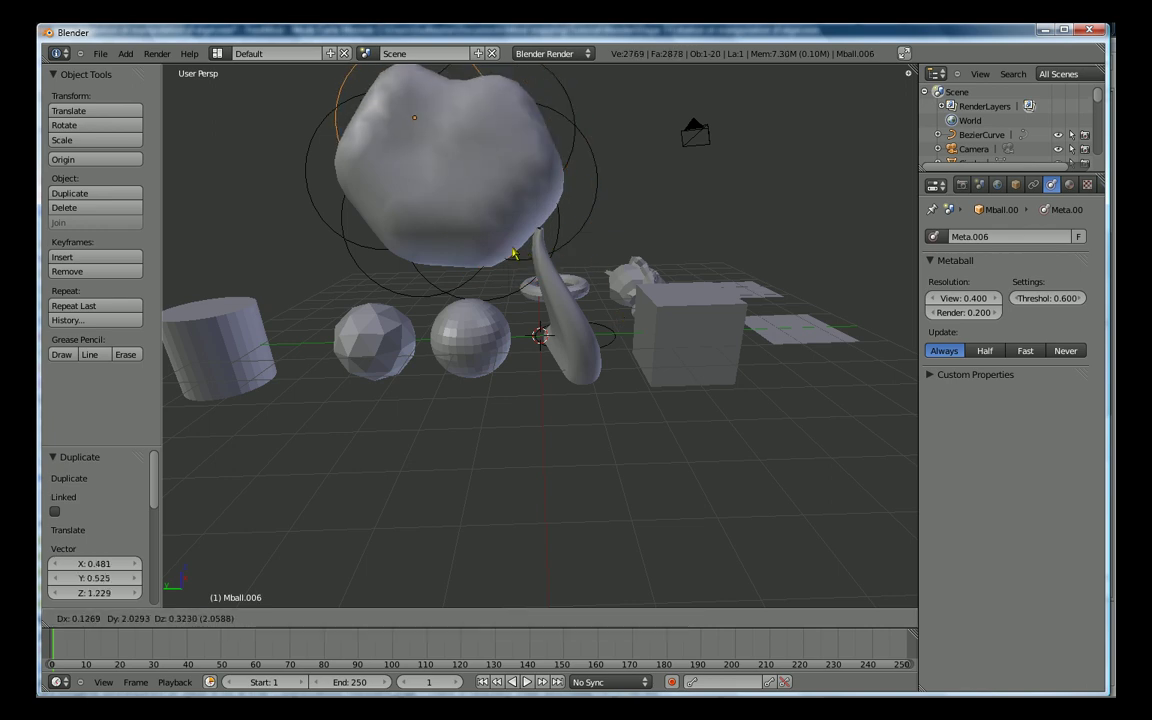
{"action": "left_click", "coordinate": [514, 256]}
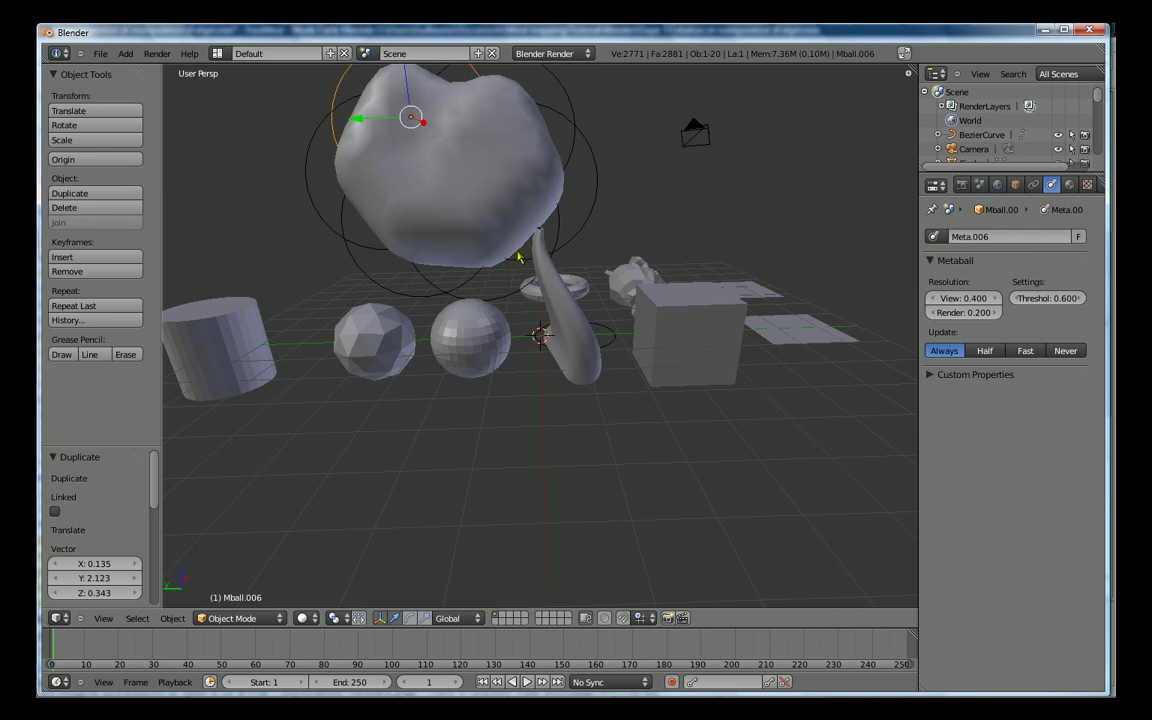
Step: Add three more duplicates at the blob's lower left, lower right and right, up to Mball.009
{"action": "key", "text": "shift+d"}
{"action": "left_click", "coordinate": [458, 362]}
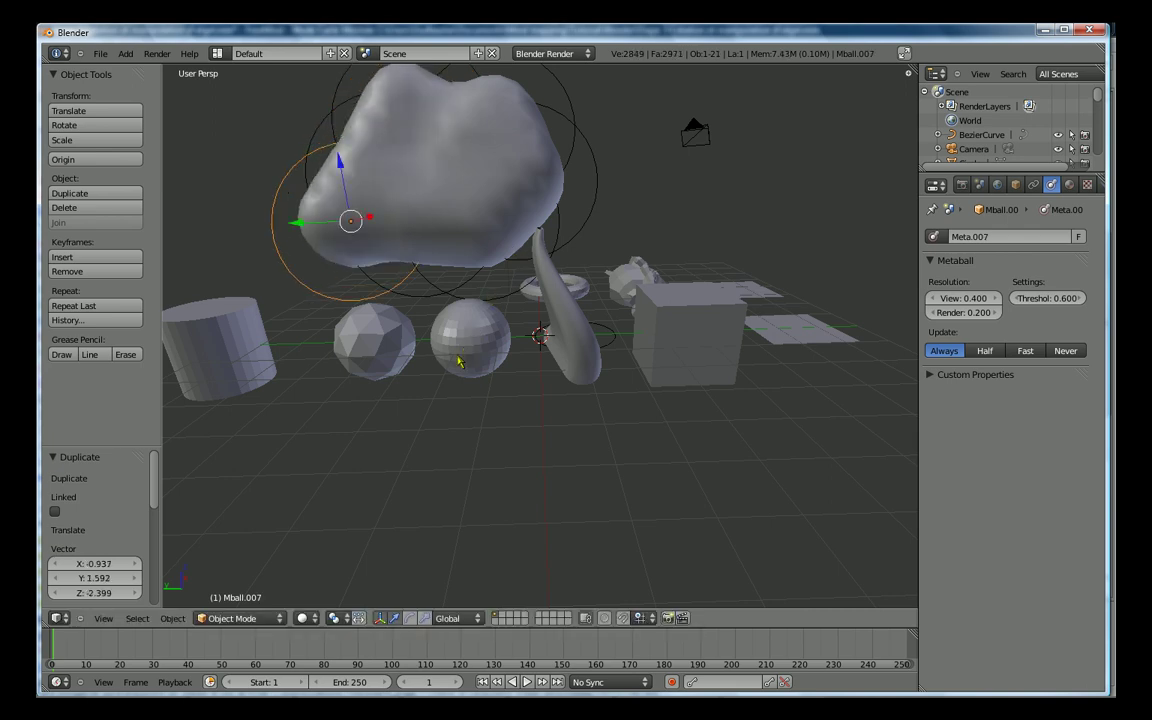
{"action": "key", "text": "shift+d"}
{"action": "left_click", "coordinate": [518, 415]}
{"action": "key", "text": "shift+d"}
{"action": "left_click", "coordinate": [610, 418]}
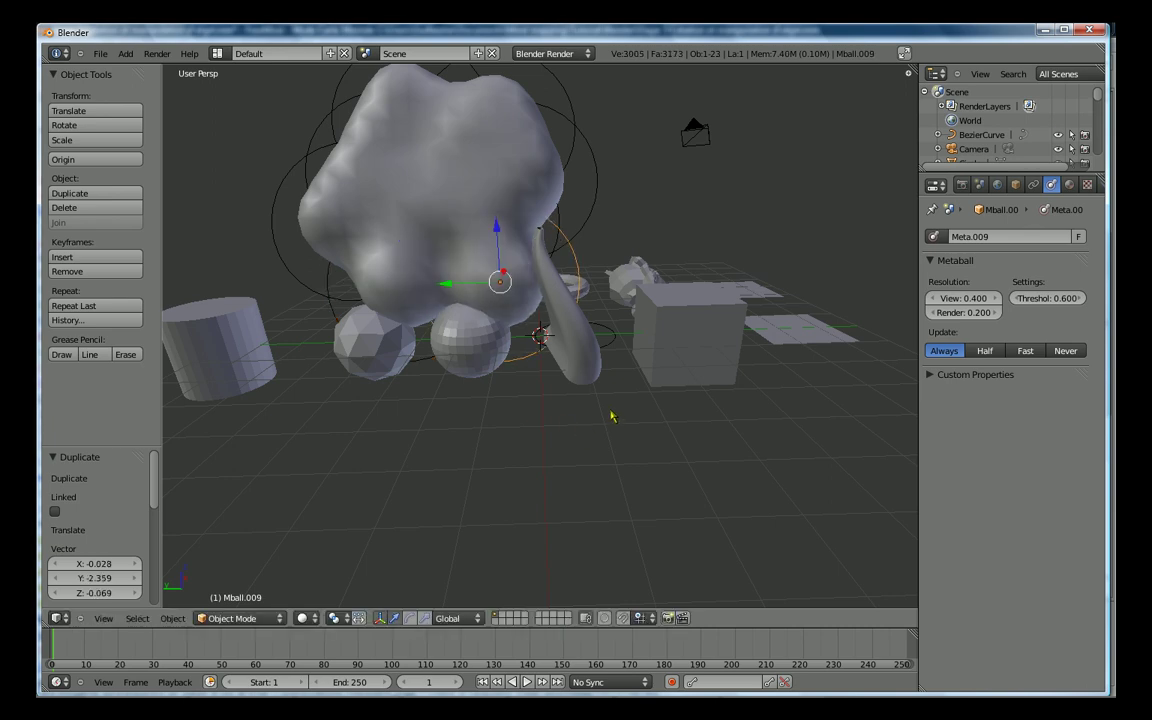
{"action": "key", "text": "shift+a"}
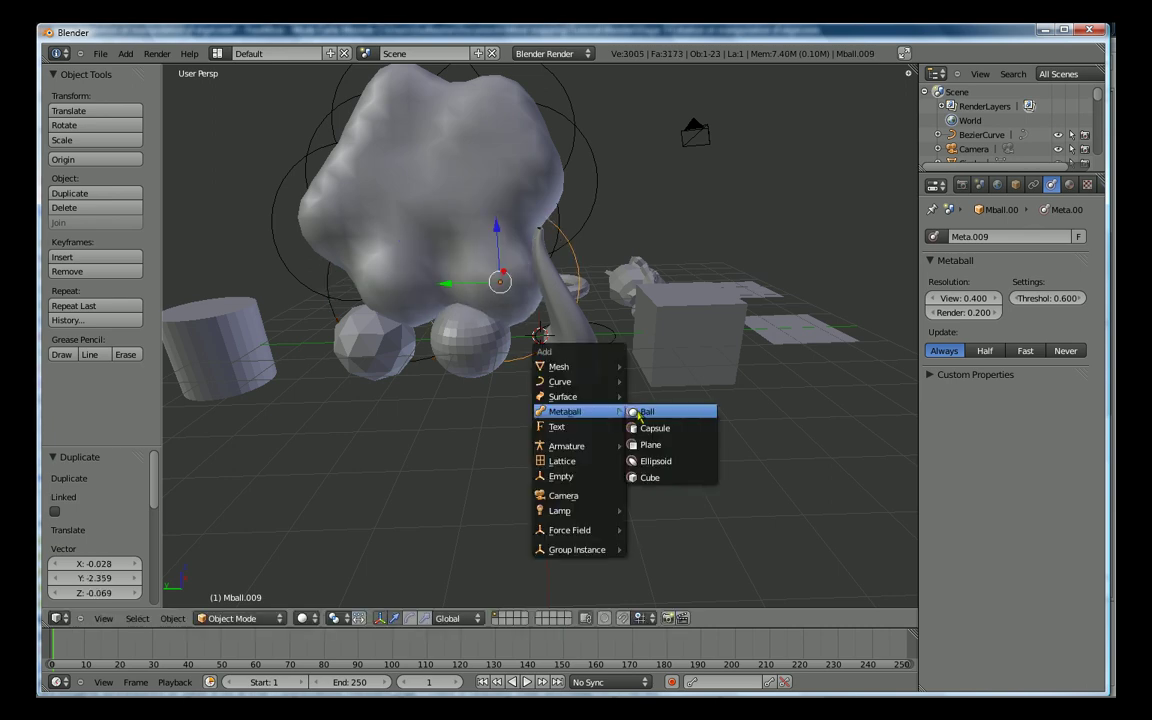
Step: Add a capsule metaball and merge it into the blob's right side
{"action": "left_click", "coordinate": [668, 427]}
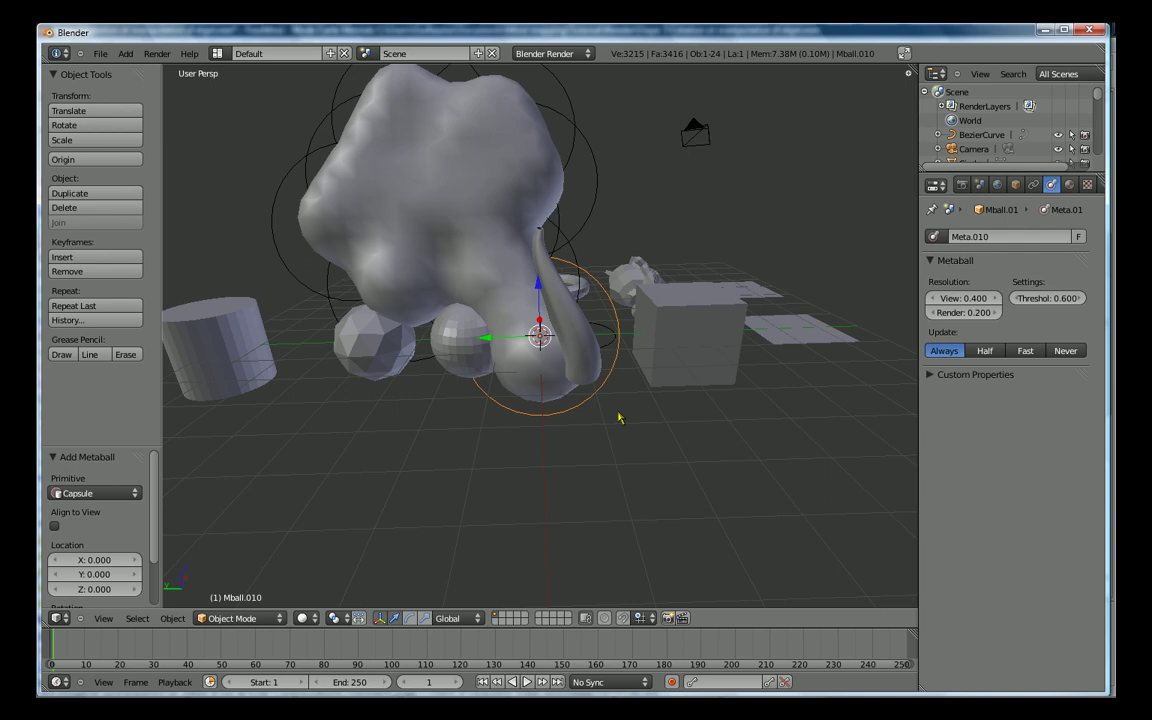
{"action": "key", "text": "g"}
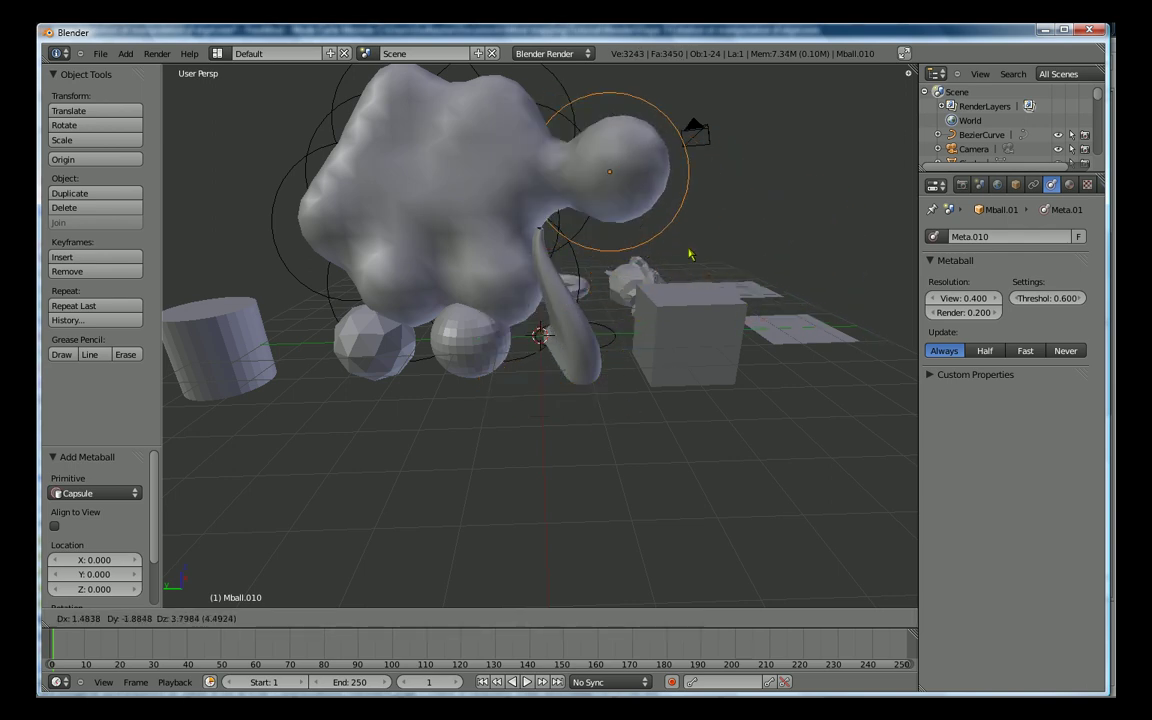
{"action": "left_click", "coordinate": [670, 258]}
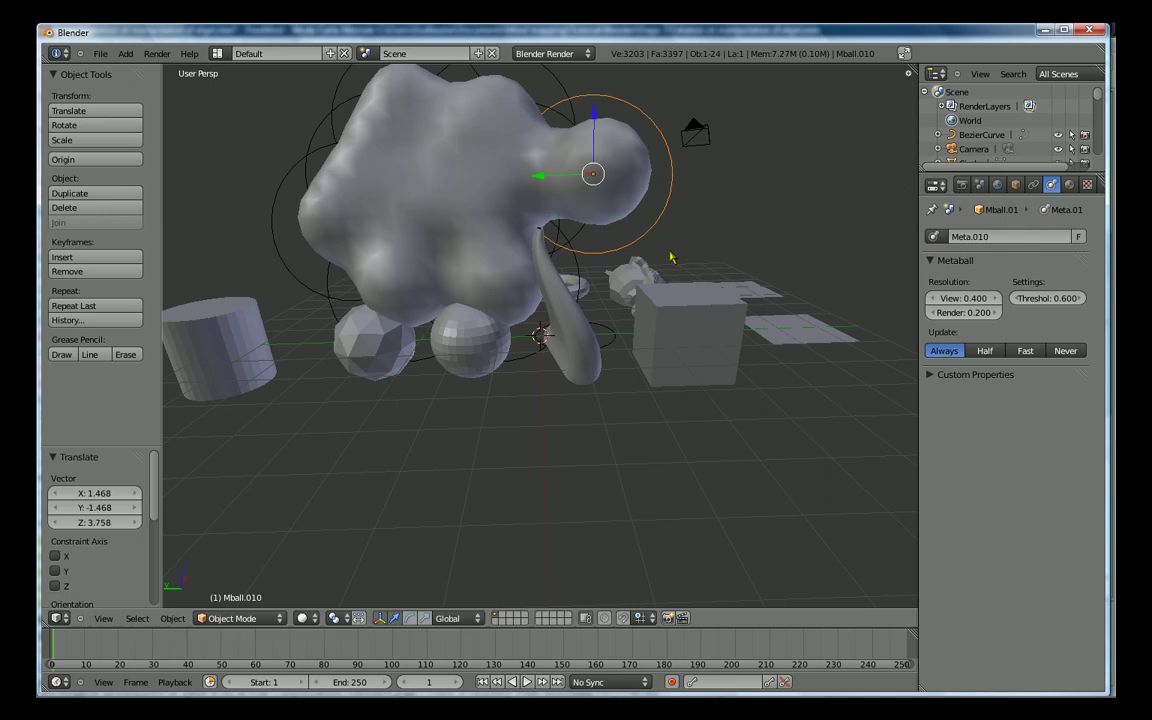
Step: Add an ellipsoid metaball and place it up and to the right of the blob
{"action": "key", "text": "shift+a"}
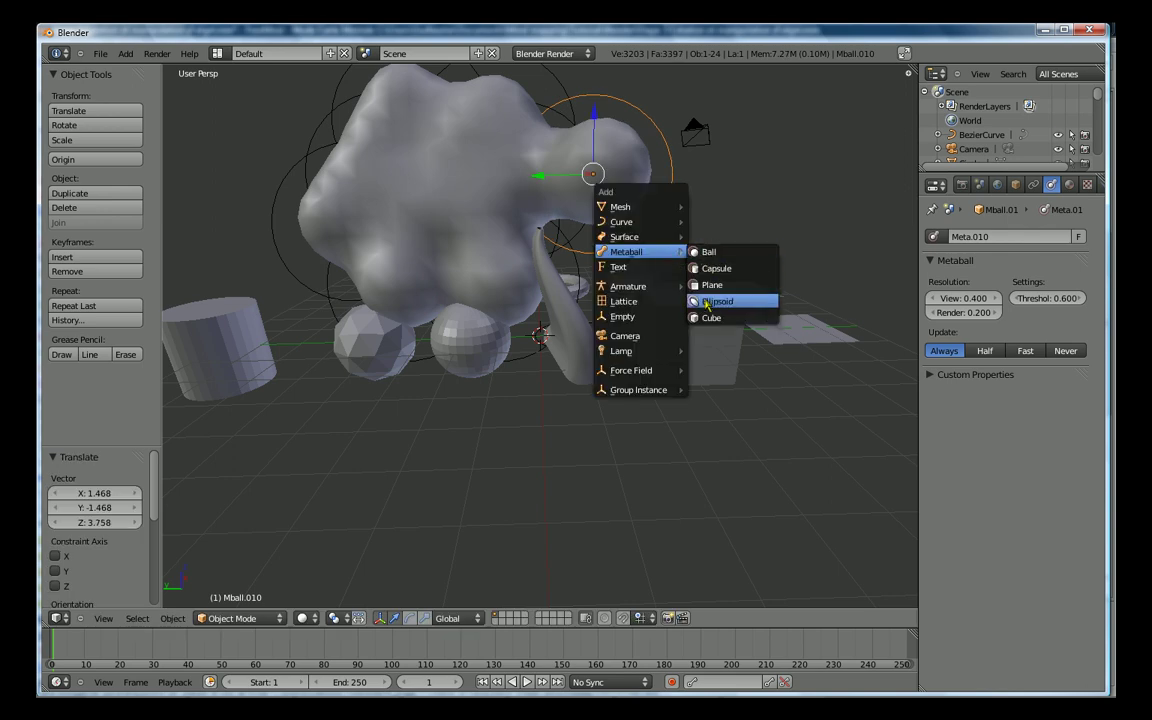
{"action": "left_click", "coordinate": [712, 303]}
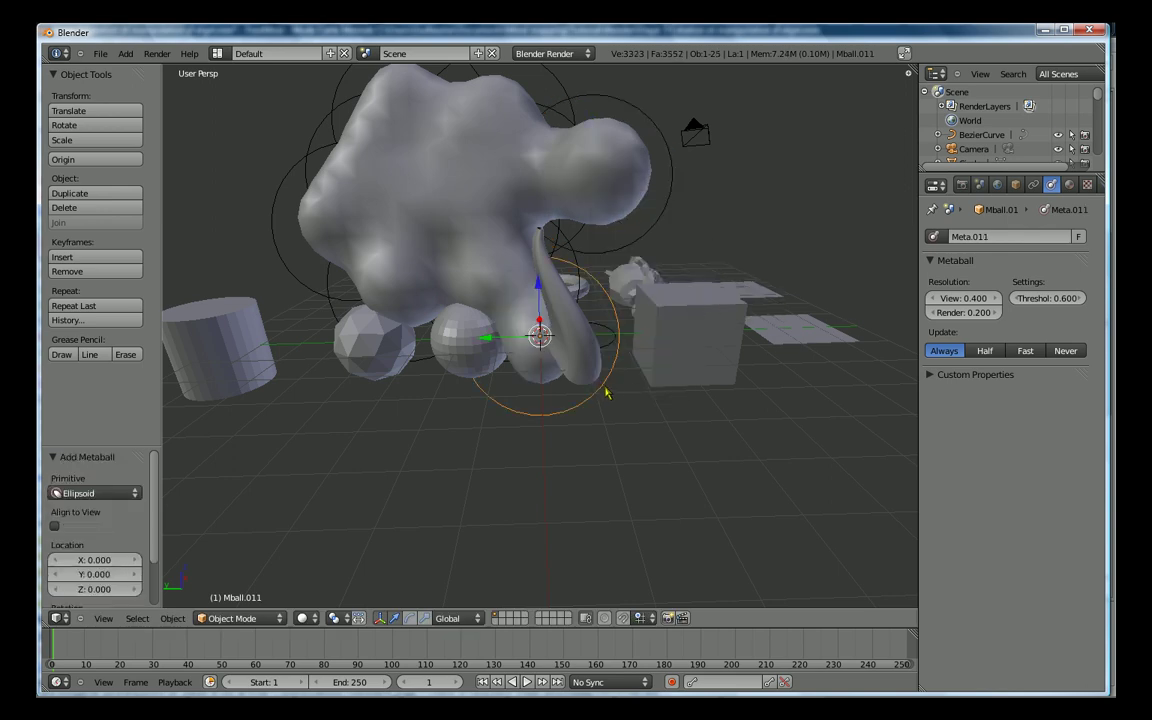
{"action": "key", "text": "g"}
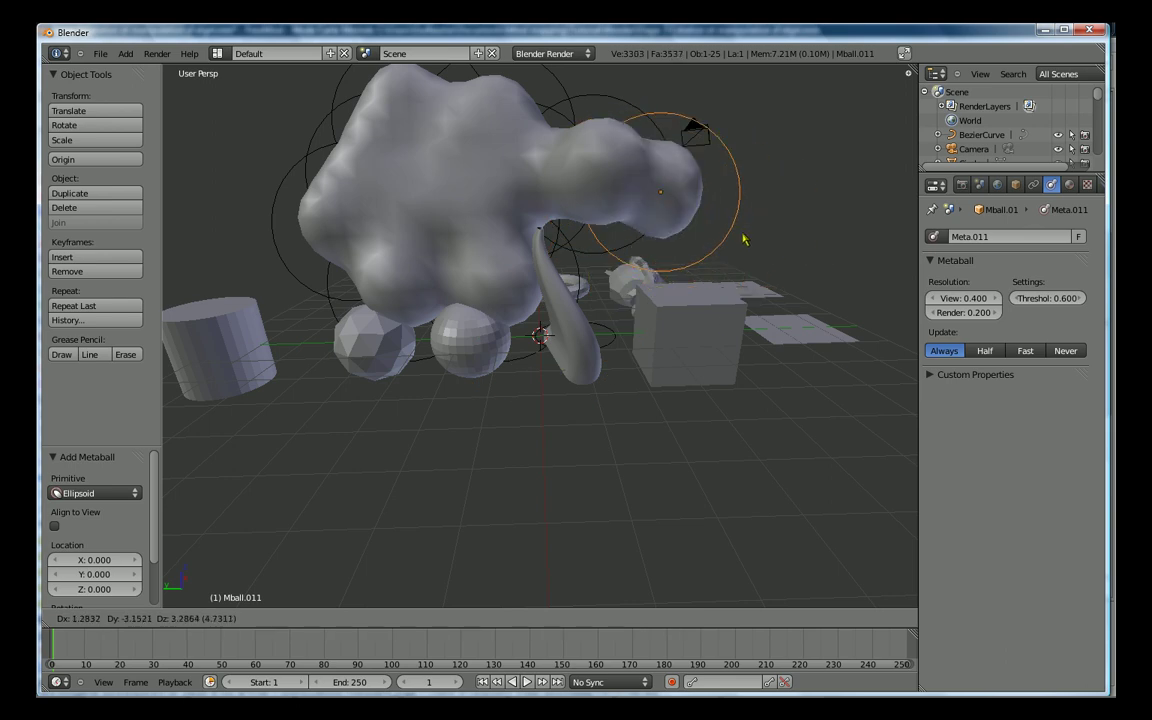
{"action": "left_click", "coordinate": [748, 241]}
{"action": "scroll", "coordinate": [746, 244], "scroll_direction": "up", "scroll_amount": 2}
{"action": "mouse_move", "coordinate": [812, 219]}
{"action": "middle_mouse_down"}
{"action": "mouse_move", "coordinate": [704, 244]}
{"action": "mouse_move", "coordinate": [704, 265]}
{"action": "middle_mouse_up"}
{"action": "scroll", "coordinate": [668, 291], "scroll_direction": "down", "scroll_amount": 4}
Step: Reposition the ellipsoid from several angles until it merges against the blob
{"action": "key", "text": "g"}
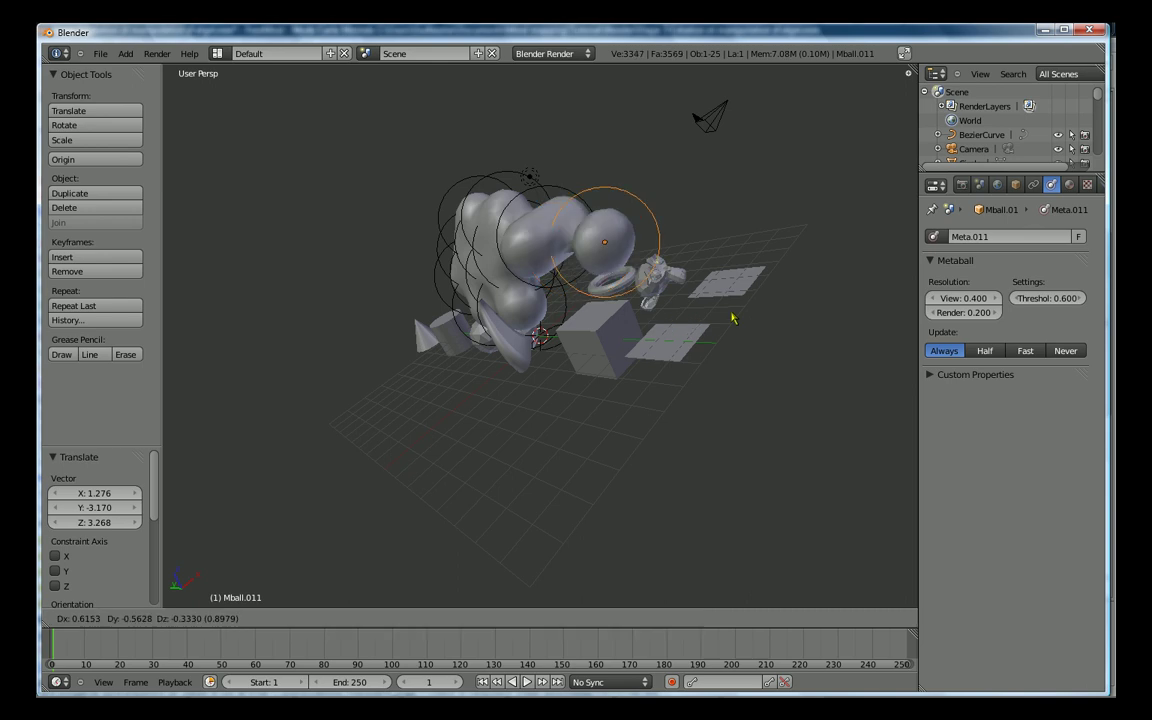
{"action": "left_click", "coordinate": [740, 305]}
{"action": "mouse_move", "coordinate": [733, 311]}
{"action": "middle_mouse_down"}
{"action": "mouse_move", "coordinate": [594, 365]}
{"action": "mouse_move", "coordinate": [622, 393]}
{"action": "middle_mouse_up"}
{"action": "key", "text": "g"}
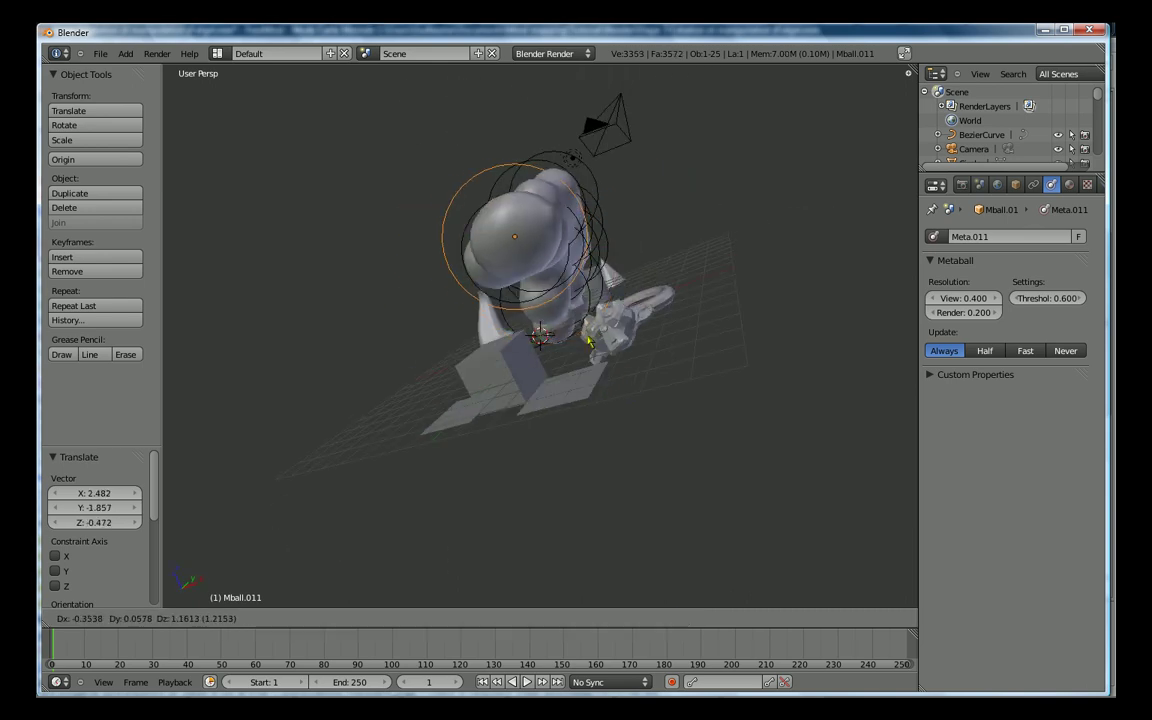
{"action": "left_click", "coordinate": [614, 348]}
{"action": "mouse_move", "coordinate": [614, 348]}
{"action": "middle_mouse_down"}
{"action": "mouse_move", "coordinate": [625, 378]}
{"action": "mouse_move", "coordinate": [677, 378]}
{"action": "middle_mouse_up"}
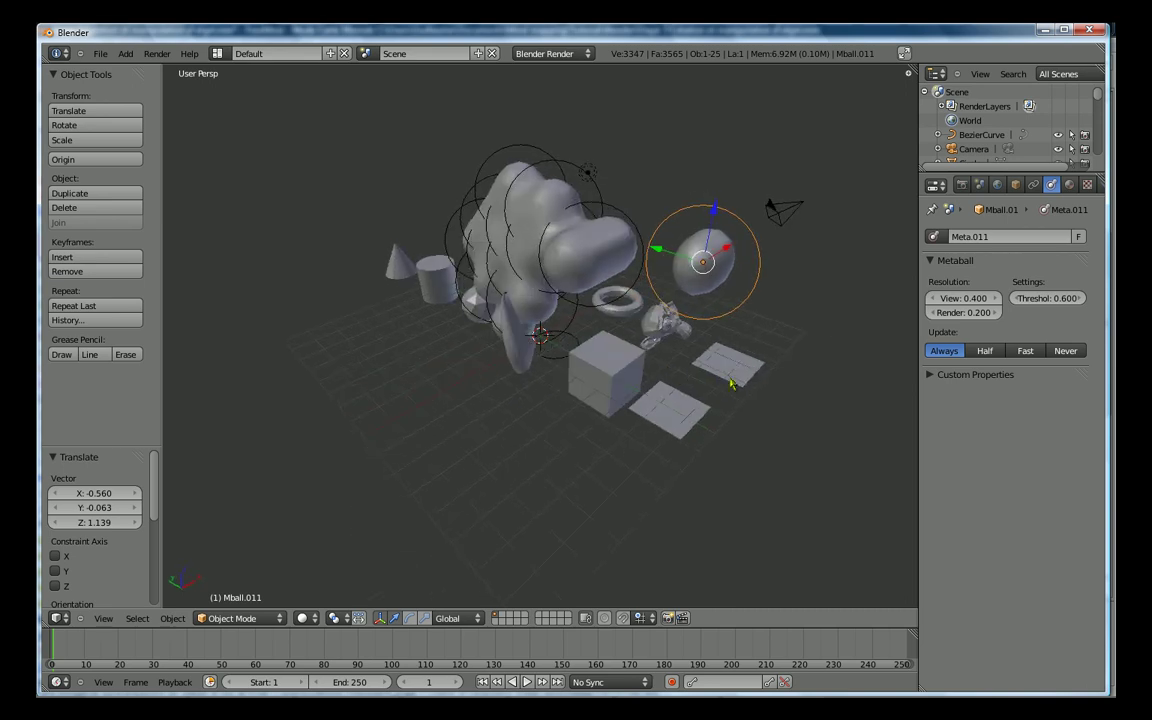
{"action": "key", "text": "g"}
{"action": "left_click", "coordinate": [635, 376]}
Step: Add a cube metaball and move it off to the right of the blob
{"action": "key", "text": "shift+a"}
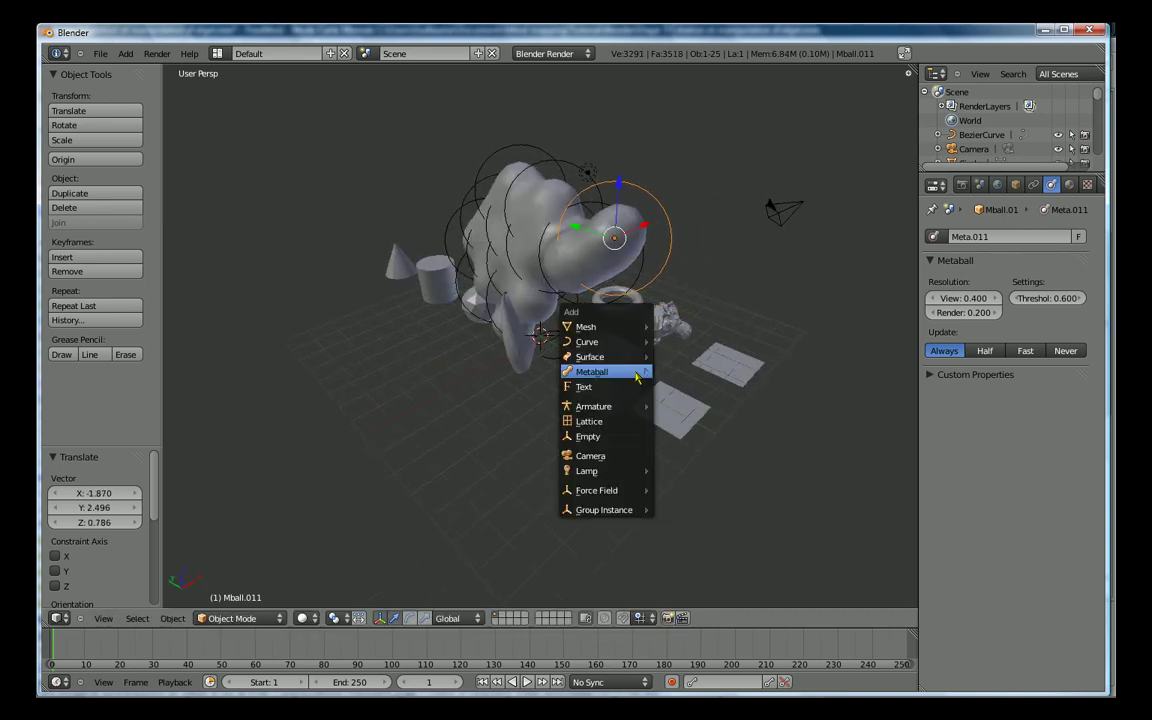
{"action": "left_click", "coordinate": [668, 438]}
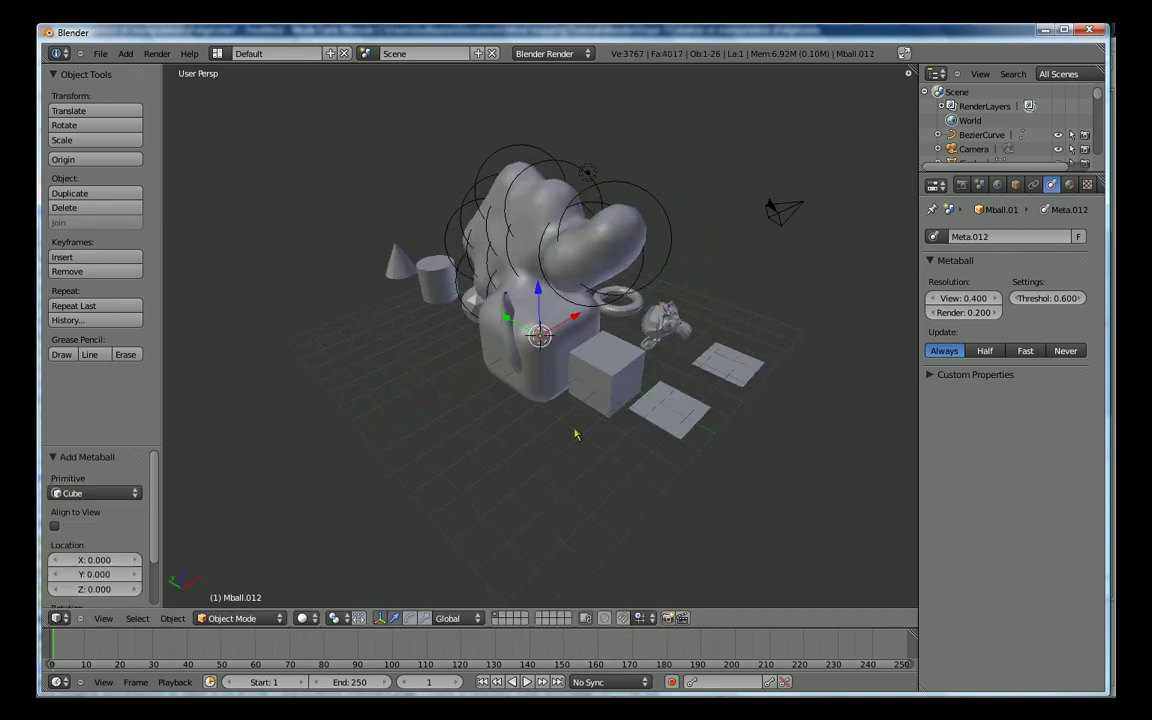
{"action": "scroll", "coordinate": [548, 420], "scroll_direction": "down", "scroll_amount": 2}
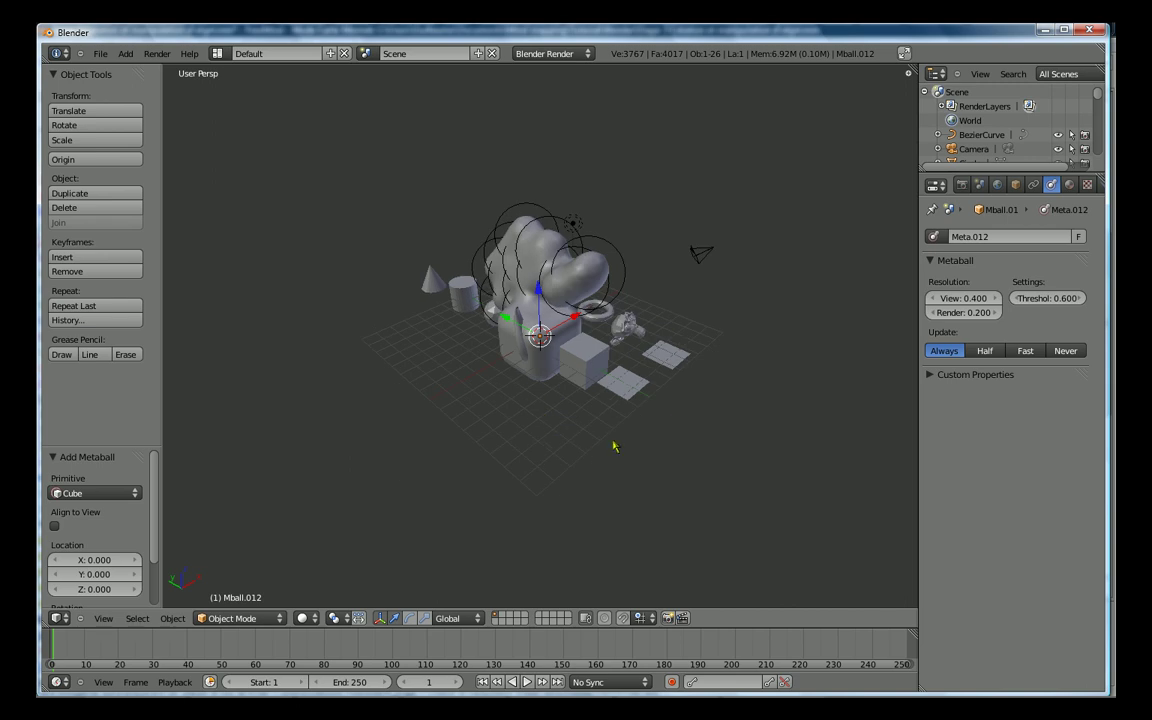
{"action": "key", "text": "g"}
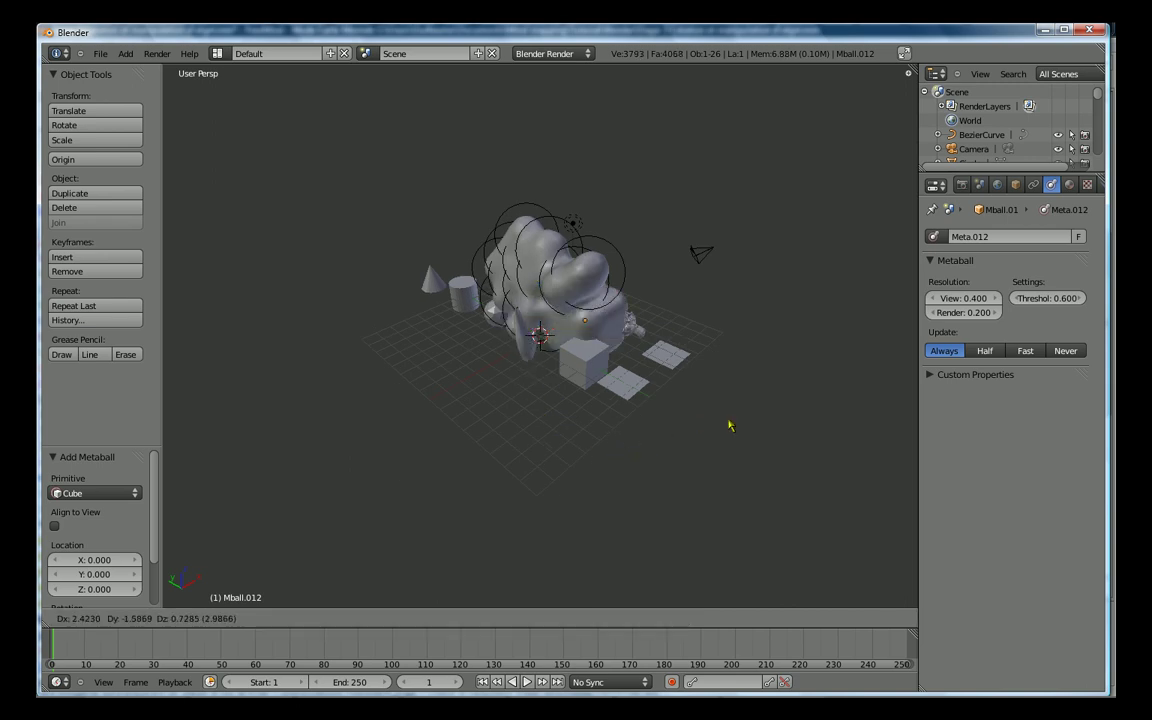
{"action": "left_click", "coordinate": [802, 391]}
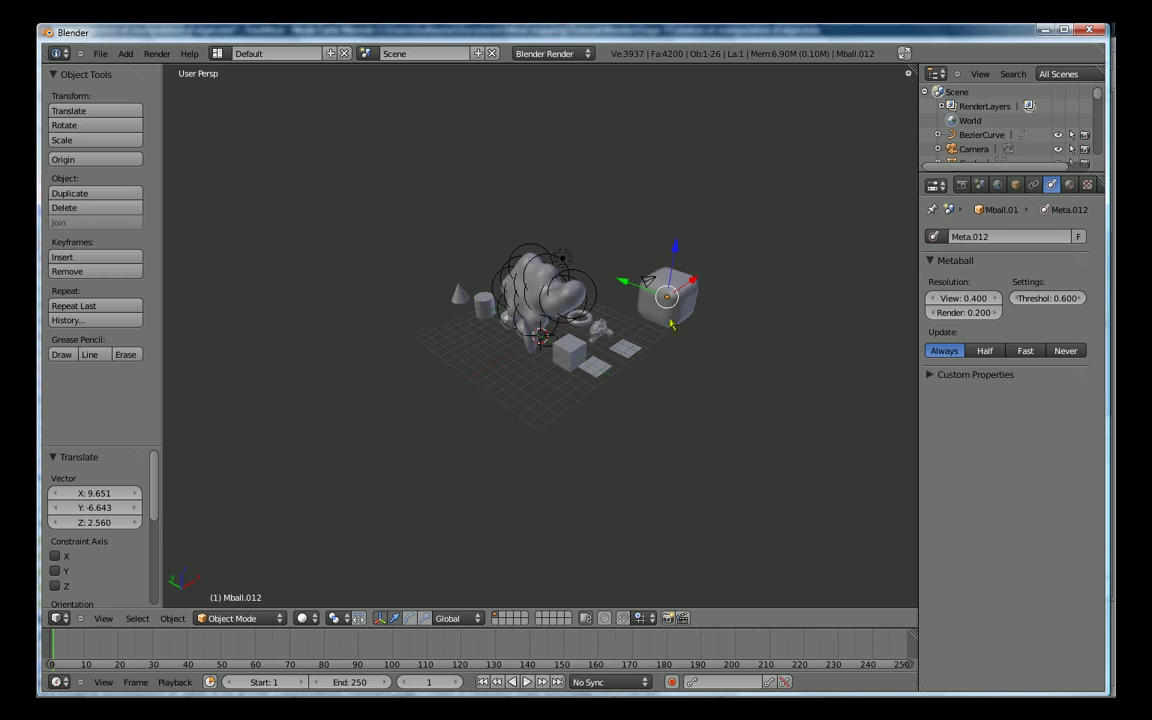
{"action": "mouse_move", "coordinate": [703, 342]}
{"action": "middle_mouse_down"}
{"action": "mouse_move", "coordinate": [640, 352]}
{"action": "mouse_move", "coordinate": [689, 393]}
{"action": "mouse_move", "coordinate": [728, 393]}
{"action": "middle_mouse_up"}
Step: Scale the cube metaball to 0.488 and push it into the top of the blob
{"action": "key", "text": "s"}
{"action": "left_click", "coordinate": [789, 380]}
{"action": "key", "text": "g"}
{"action": "left_click", "coordinate": [640, 332]}
{"action": "middle_click_drag", "start_coordinate": [640, 332], "coordinate": [537, 362]}
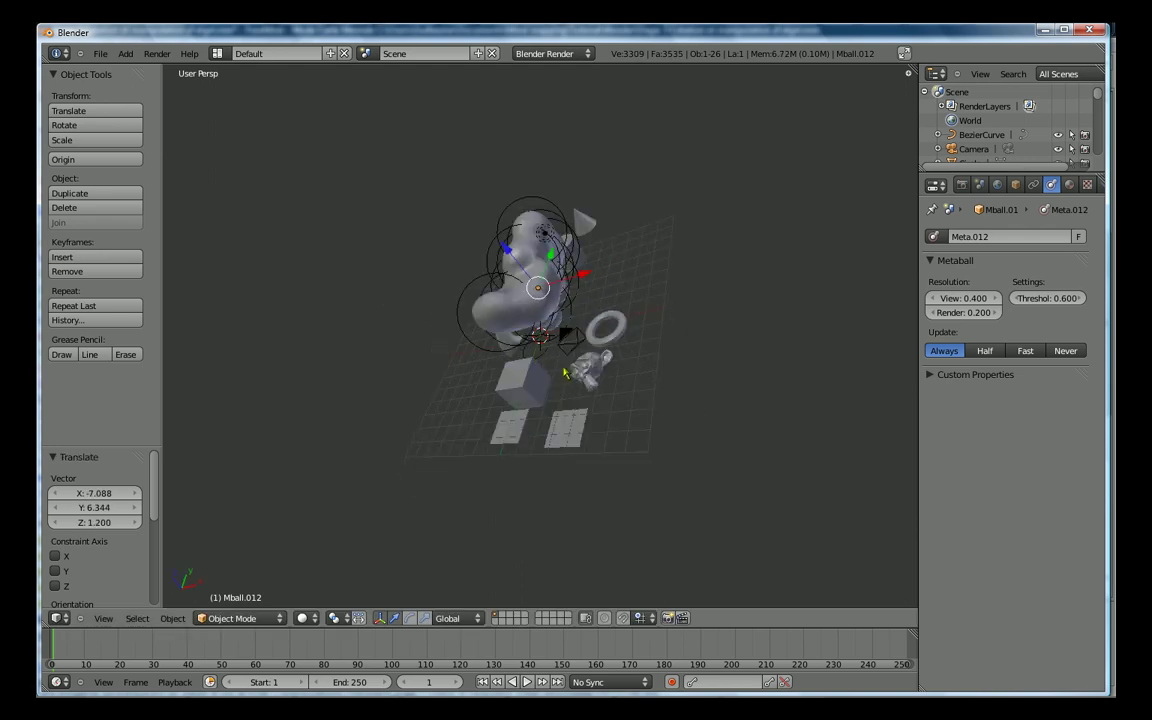
{"action": "key", "text": "g"}
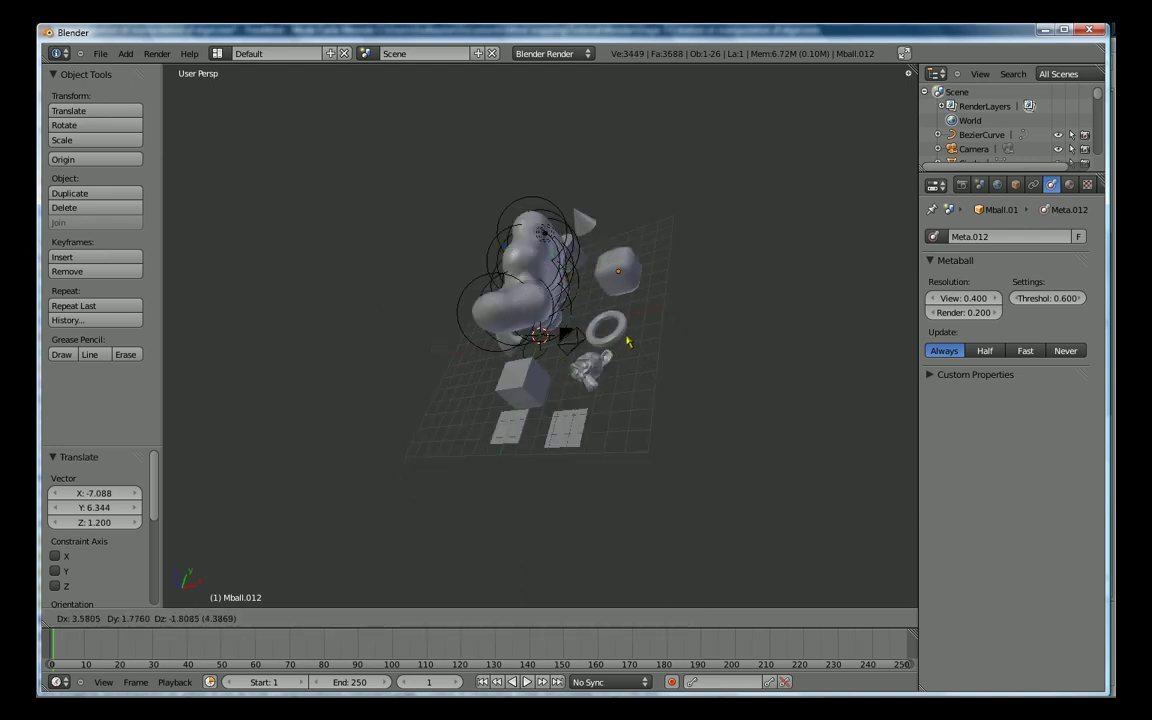
{"action": "left_click", "coordinate": [563, 344]}
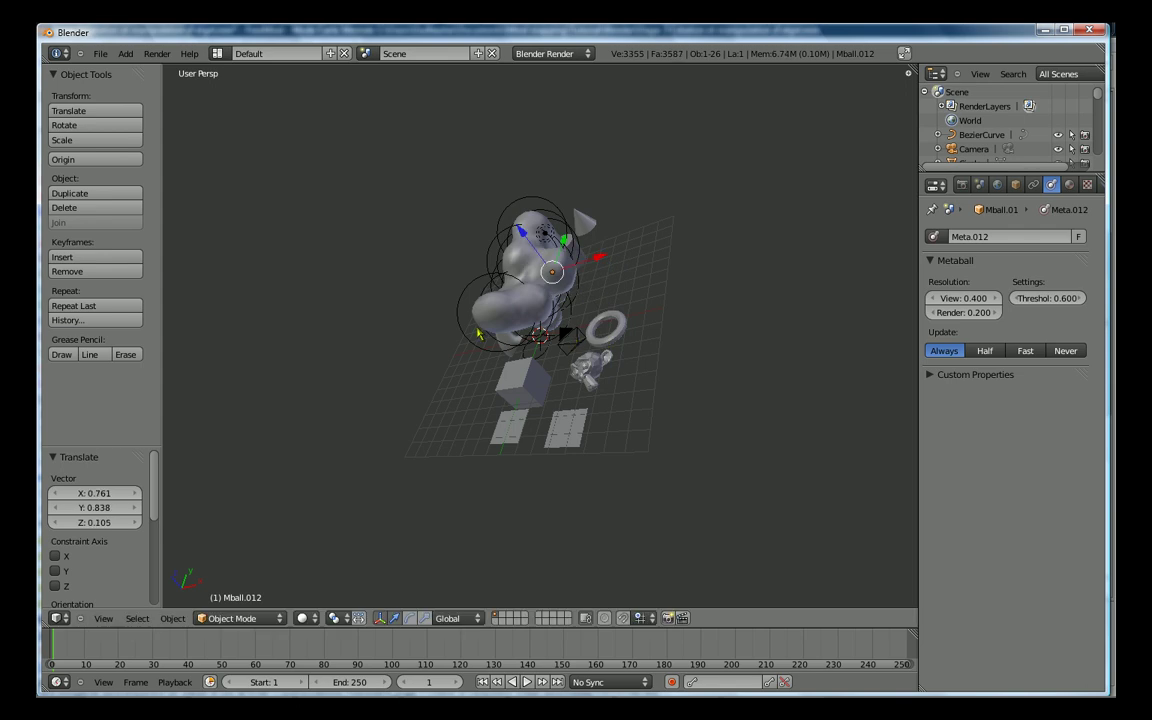
{"action": "middle_click_drag", "start_coordinate": [478, 333], "coordinate": [585, 339]}
{"action": "key", "text": "shift+a"}
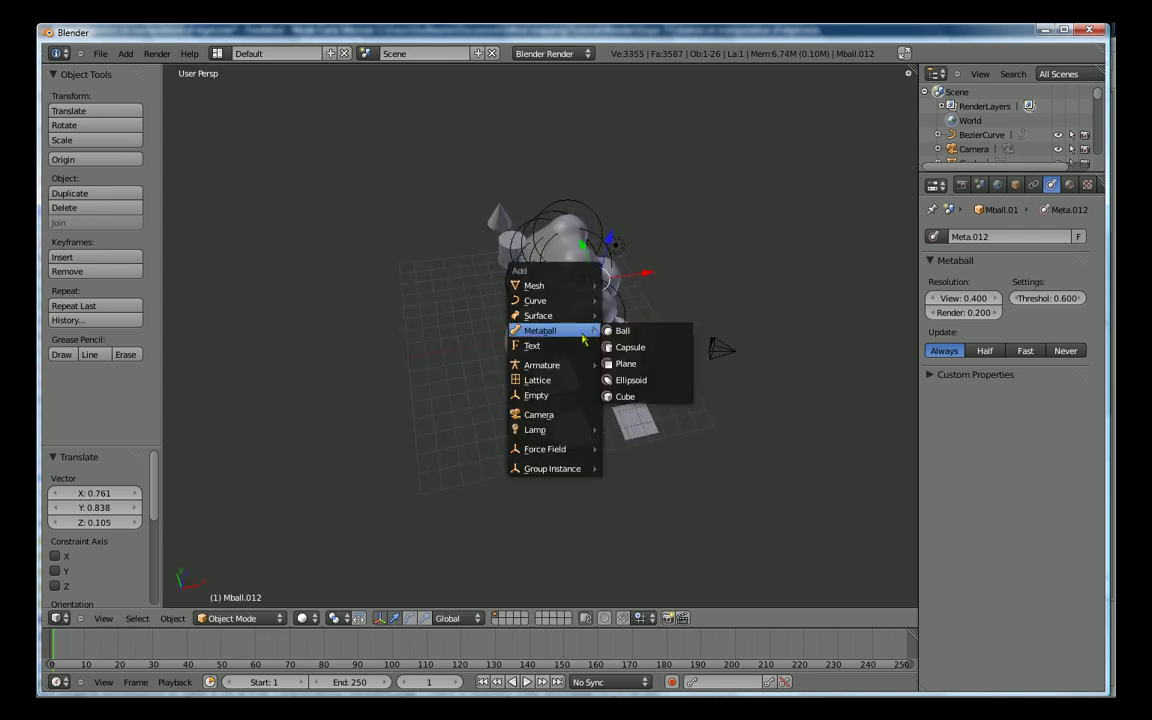
Step: Add a text object, move it left along X, and change its text to 'bLENDER 2.5'
{"action": "left_click", "coordinate": [579, 349]}
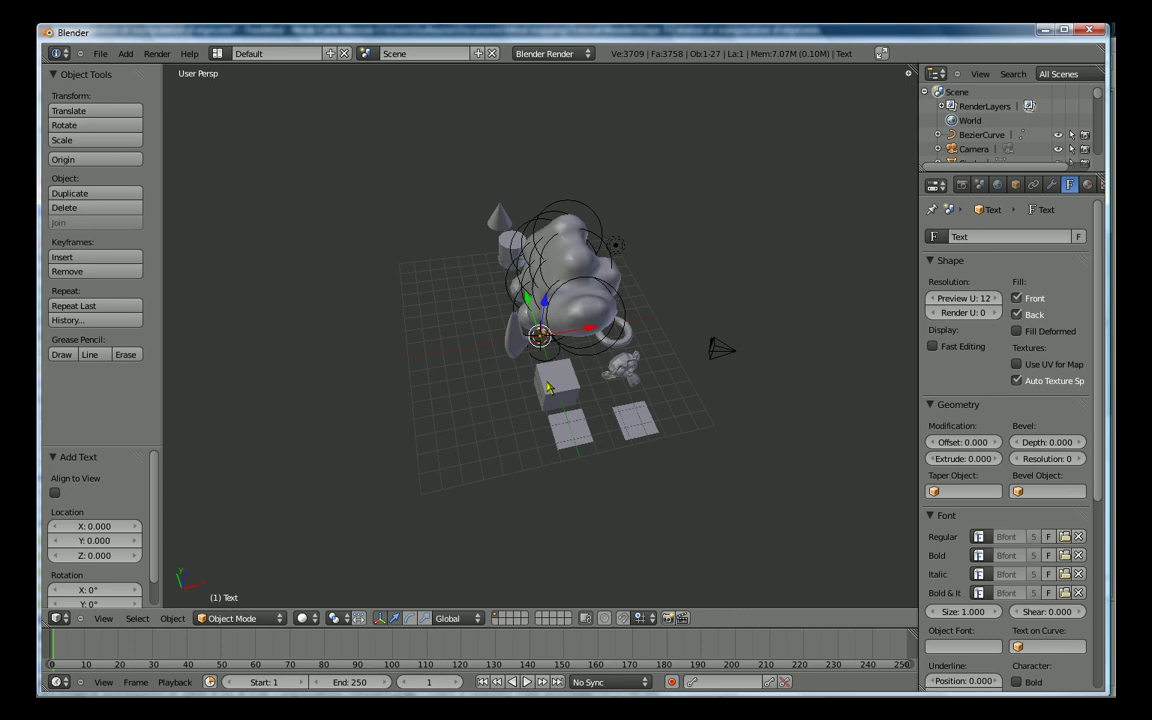
{"action": "left_click_drag", "start_coordinate": [595, 335], "coordinate": [406, 378]}
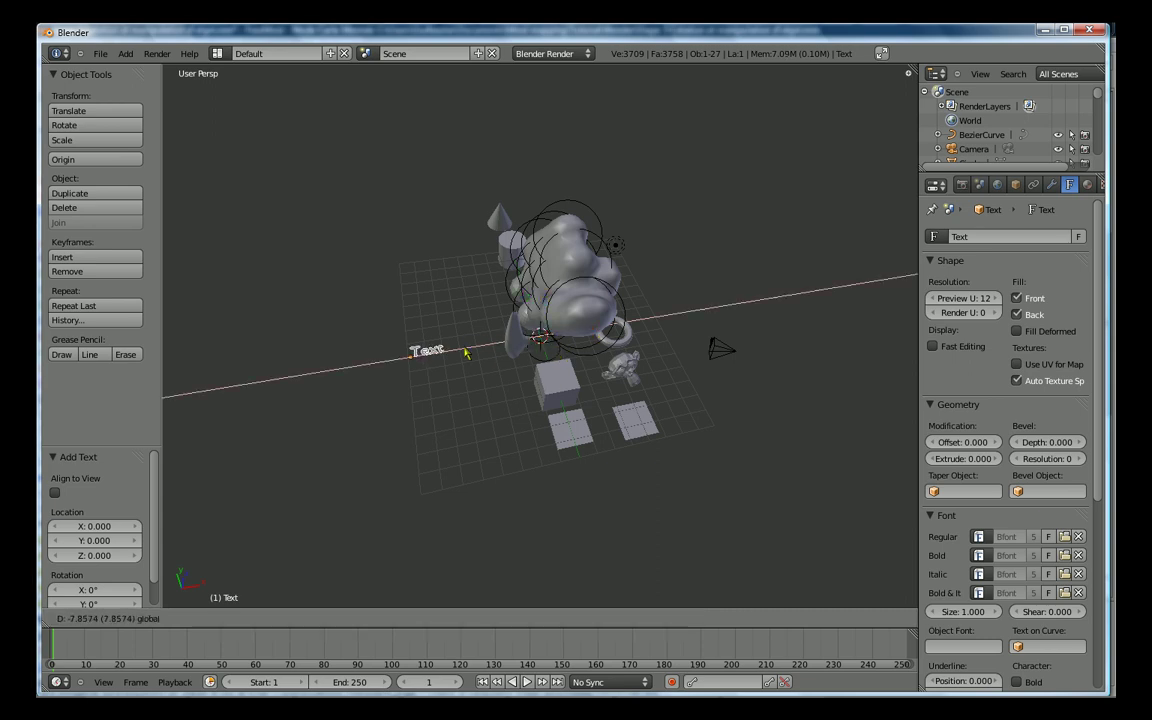
{"action": "key", "text": "Tab"}
{"action": "scroll", "coordinate": [427, 363], "scroll_direction": "up", "scroll_amount": 5}
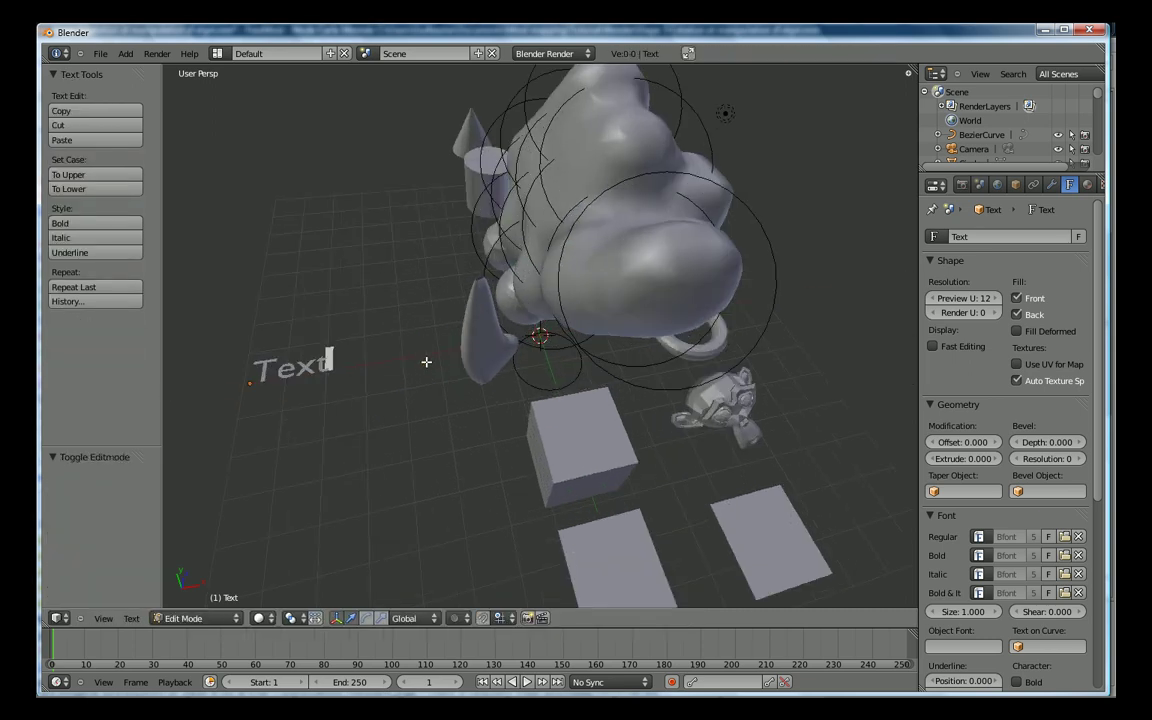
{"action": "key", "text": "BackSpace"}
{"action": "key", "text": "BackSpace"}
{"action": "key", "text": "BackSpace"}
{"action": "key", "text": "BackSpace"}
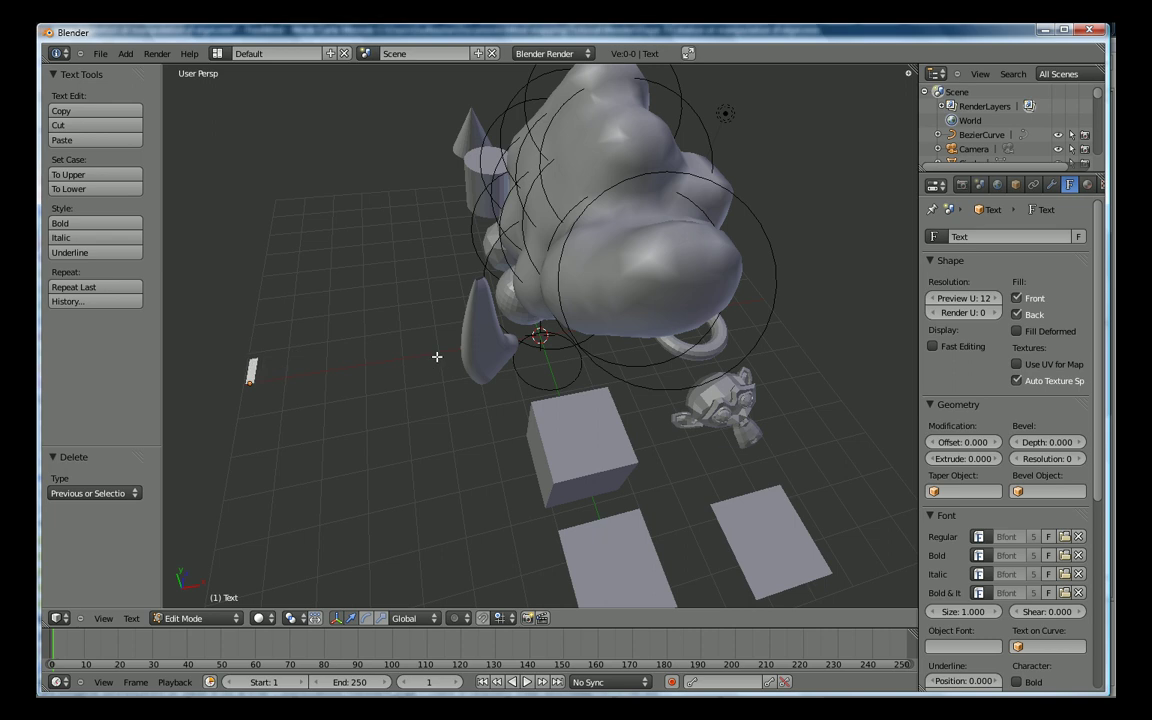
{"action": "type", "text": "bLENDER 2.5"}
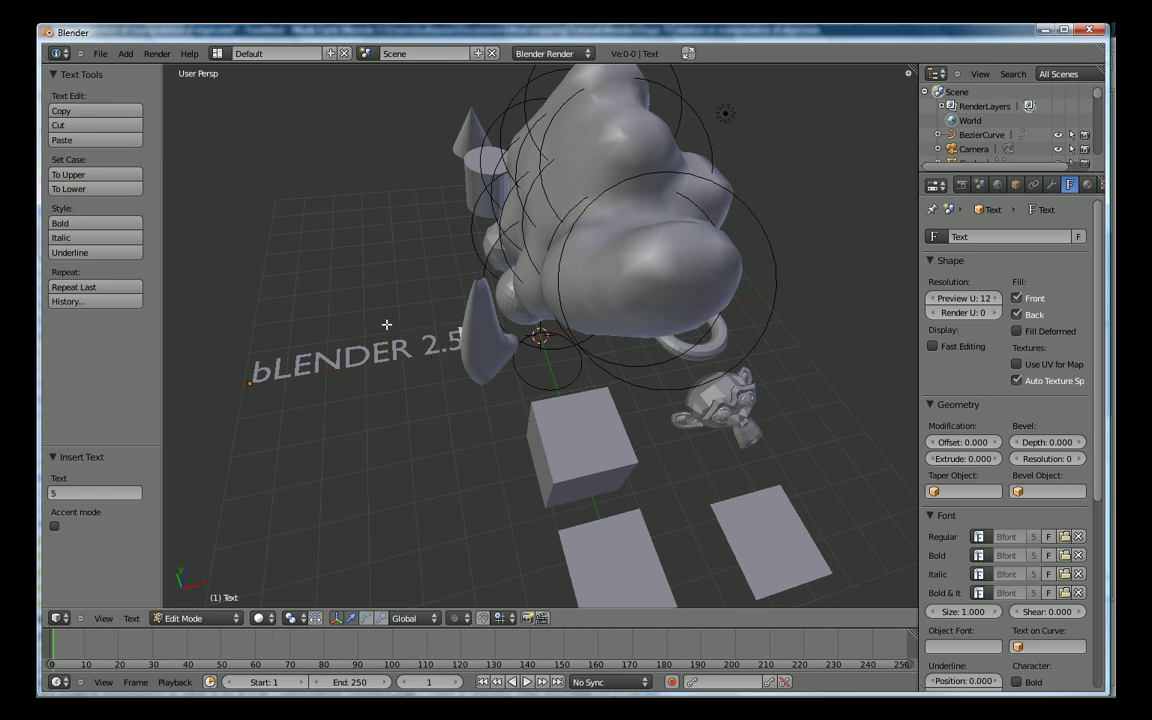
{"action": "key", "text": "Tab"}
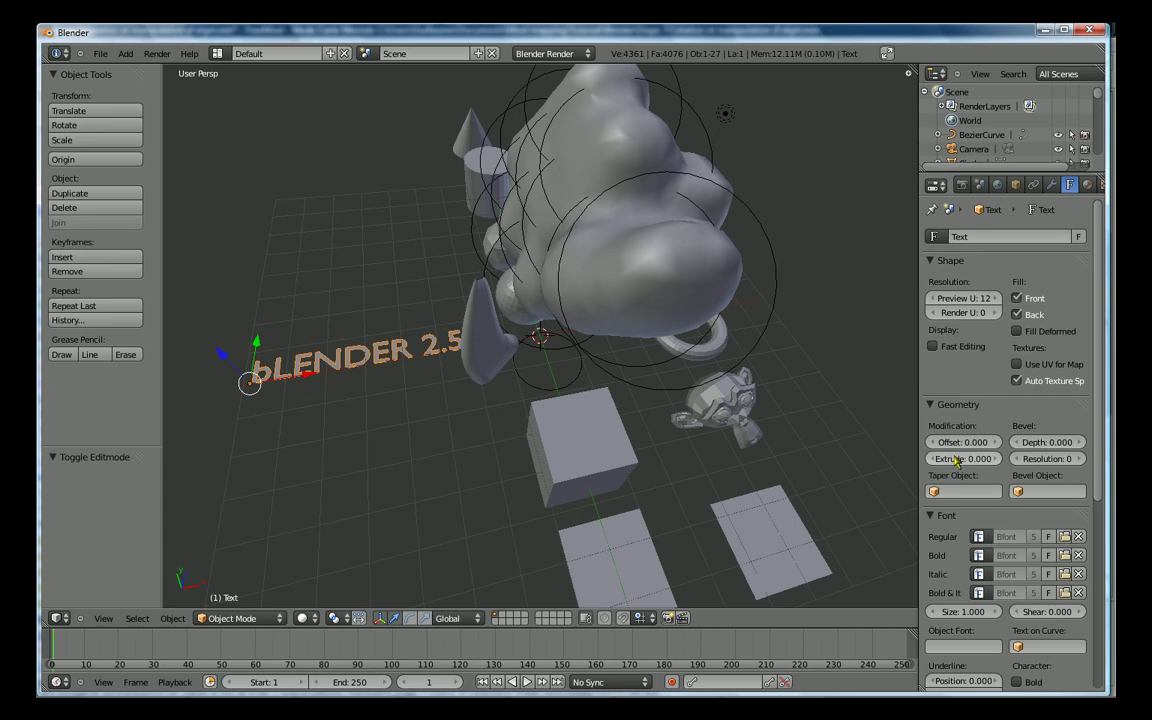
Step: Extrude the 'bLENDER 2.5' text to 0.160 and tilt it upright about 59.6° around X
{"action": "left_click_drag", "start_coordinate": [963, 458], "coordinate": [1010, 458]}
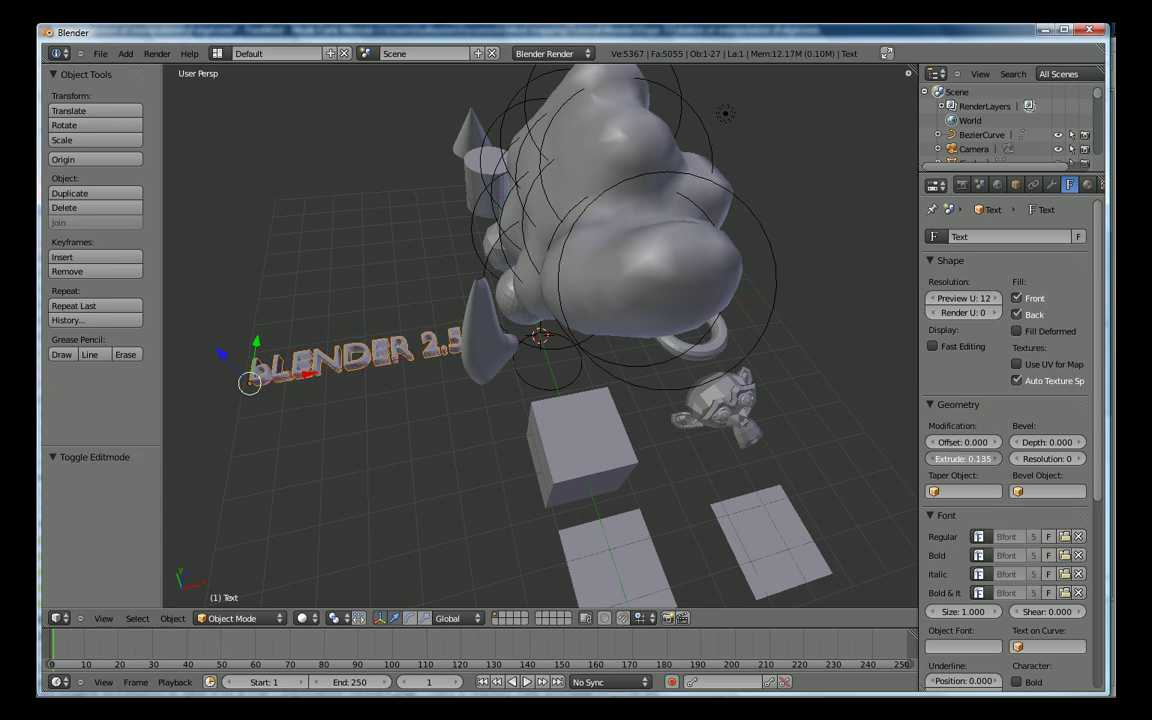
{"action": "key", "text": "r"}
{"action": "key", "text": "r"}
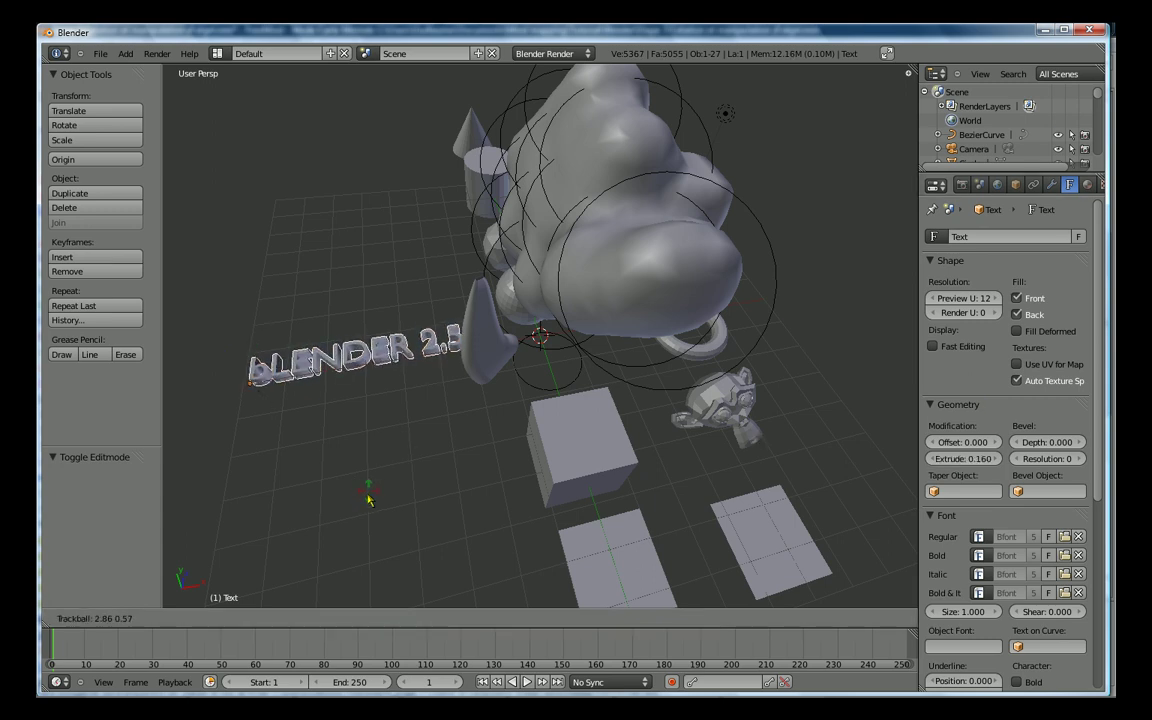
{"action": "left_click", "coordinate": [402, 566]}
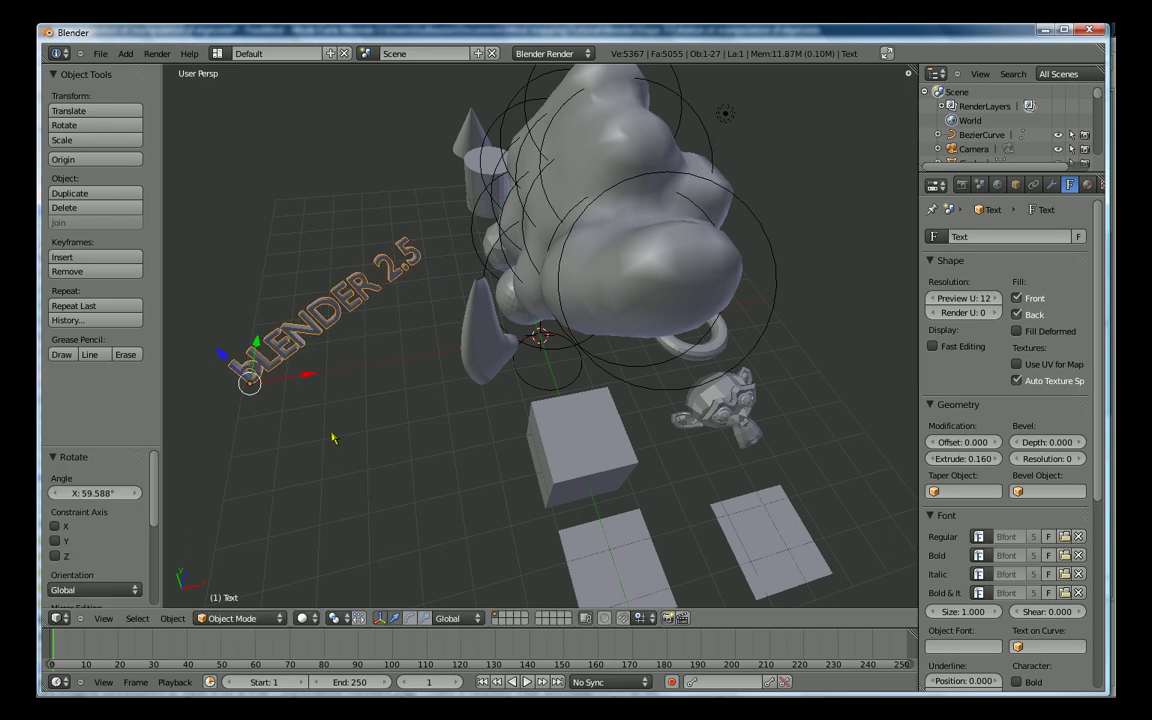
{"action": "mouse_move", "coordinate": [330, 385]}
{"action": "middle_mouse_down"}
{"action": "mouse_move", "coordinate": [385, 427]}
{"action": "mouse_move", "coordinate": [607, 467]}
{"action": "mouse_move", "coordinate": [527, 377]}
{"action": "middle_mouse_up"}
{"action": "scroll", "coordinate": [386, 424], "scroll_direction": "up", "scroll_amount": 3}
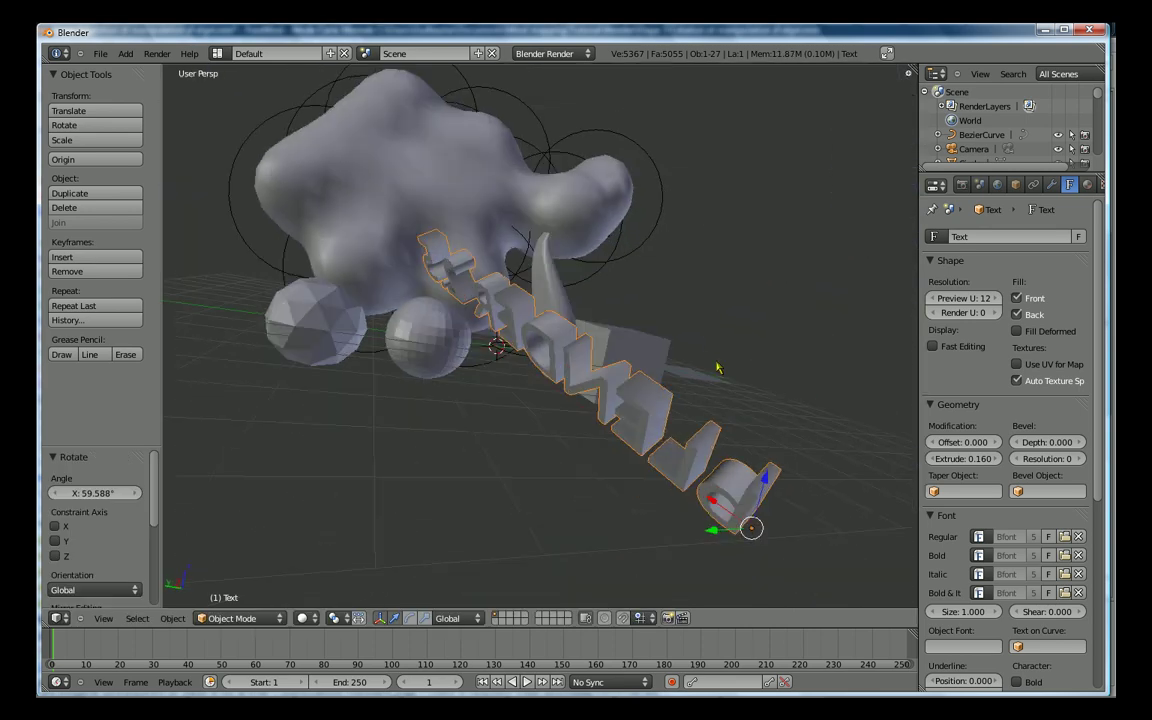
{"action": "scroll", "coordinate": [527, 377], "scroll_direction": "down", "scroll_amount": 2}
{"action": "scroll", "coordinate": [535, 388], "scroll_direction": "down", "scroll_amount": 3}
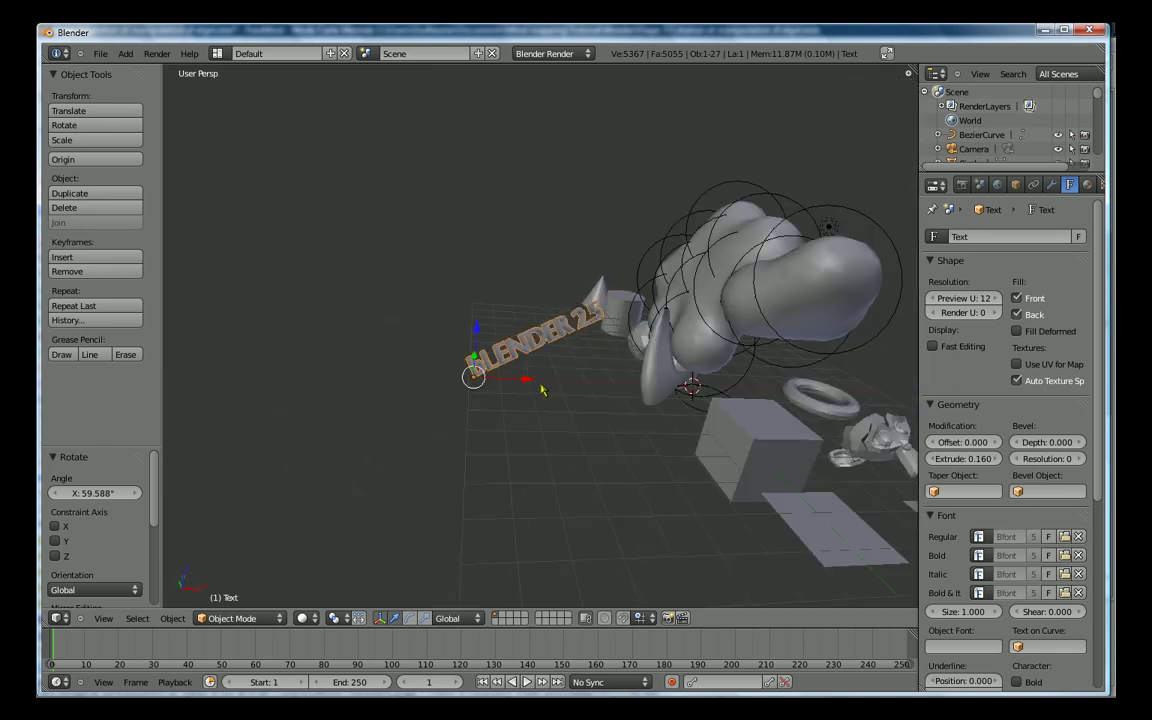
{"action": "scroll", "coordinate": [525, 400], "scroll_direction": "down", "scroll_amount": 3}
{"action": "scroll", "coordinate": [518, 408], "scroll_direction": "up", "scroll_amount": 2}
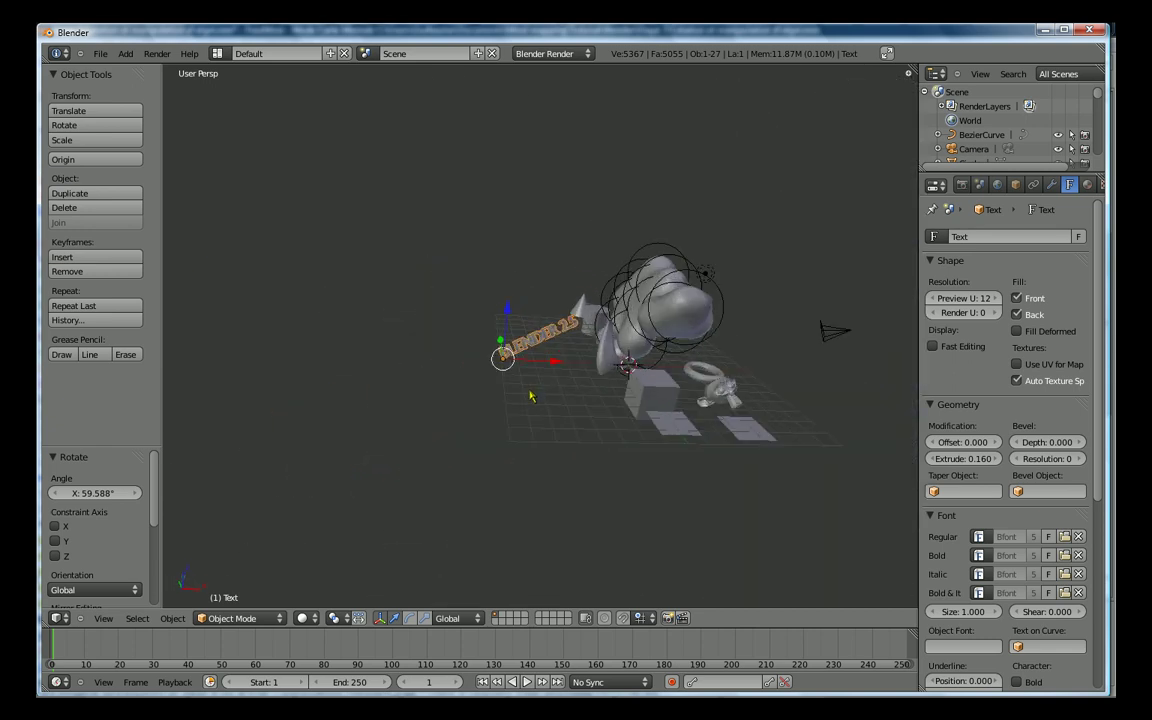
{"action": "key", "text": "shift+a"}
Step: Select the camera, render the scene from camera view with F12, then restore the 3D View
{"action": "right_click", "coordinate": [835, 338]}
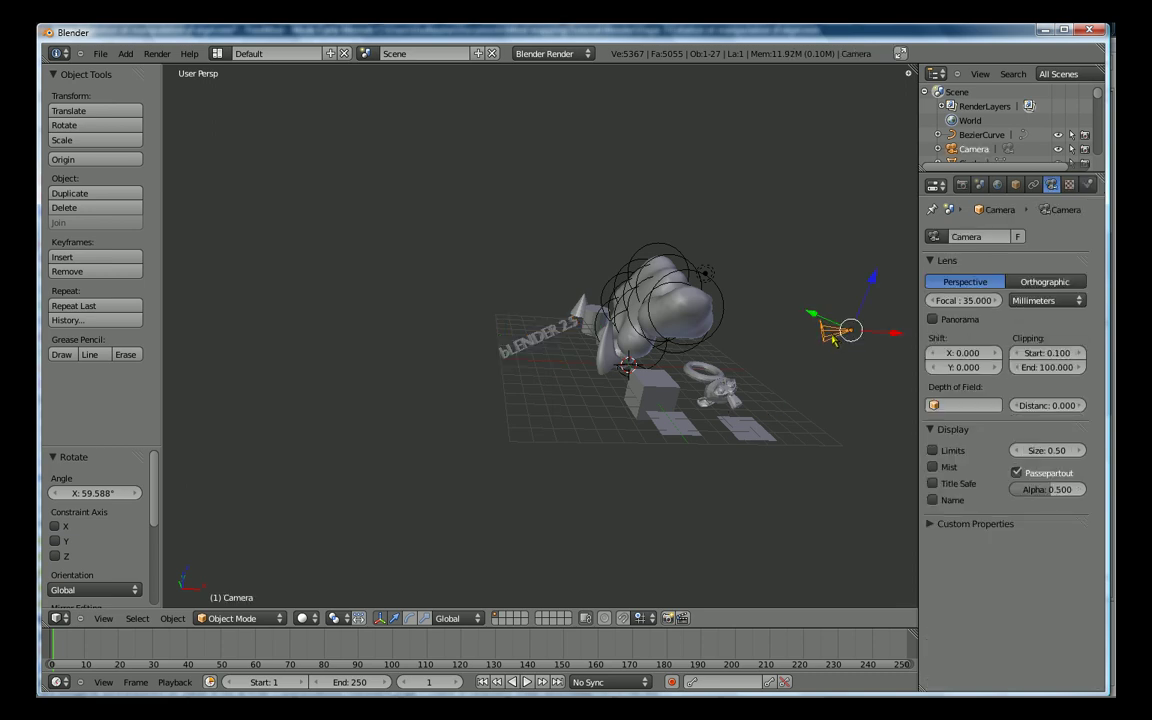
{"action": "key", "text": "KP_0"}
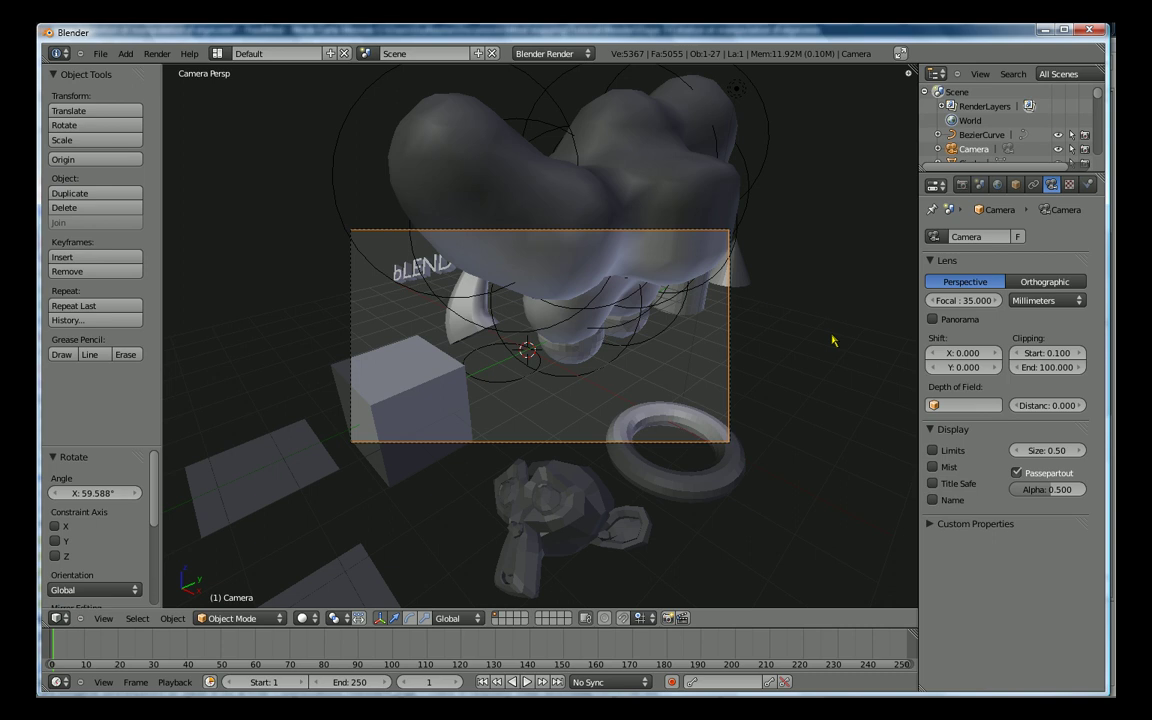
{"action": "key", "text": "F12"}
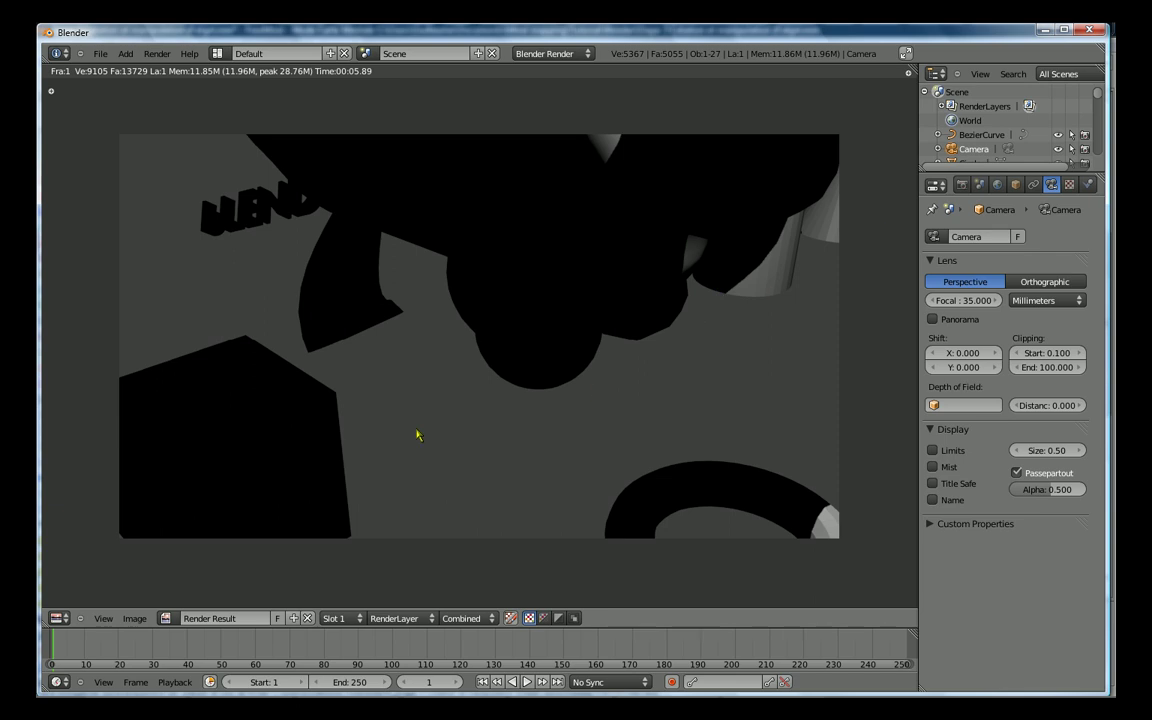
{"action": "left_click", "coordinate": [56, 618]}
{"action": "left_click", "coordinate": [70, 598]}
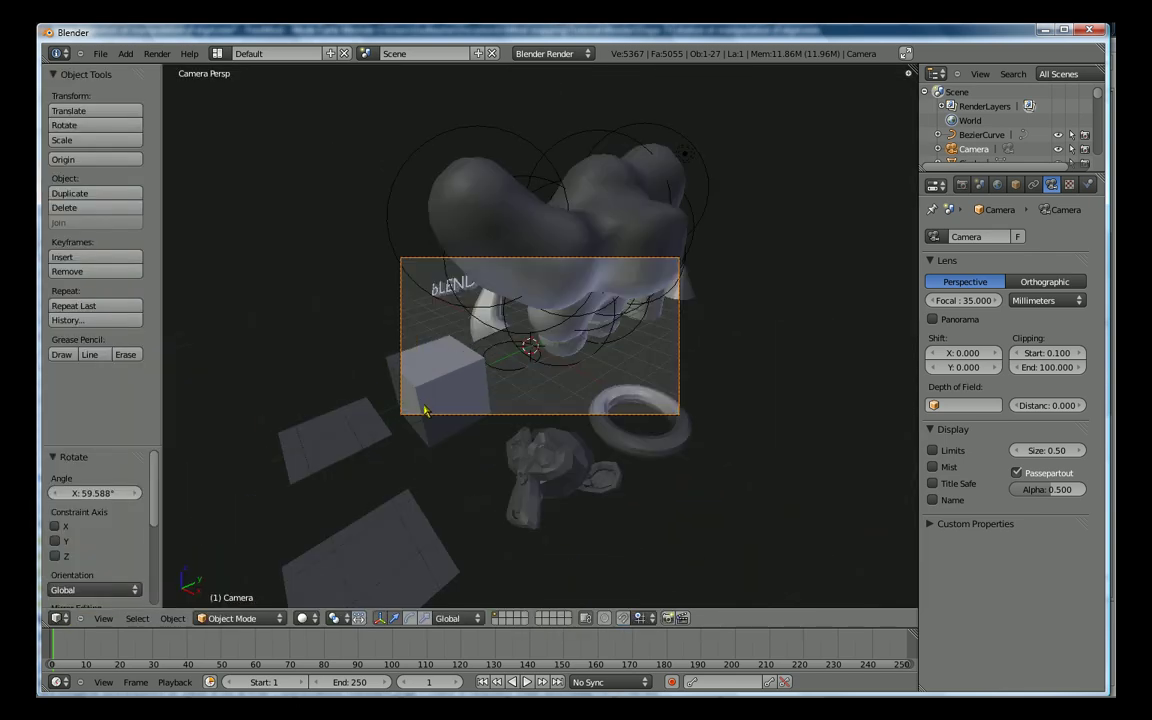
{"action": "key", "text": "shift+a"}
Step: Exit camera view with Numpad 0 and zoom in close on the metaball blob
{"action": "key", "text": "KP_0"}
{"action": "scroll", "coordinate": [632, 343], "scroll_direction": "down", "scroll_amount": 3}
{"action": "scroll", "coordinate": [632, 343], "scroll_direction": "up", "scroll_amount": 3}
{"action": "scroll", "coordinate": [630, 343], "scroll_direction": "up", "scroll_amount": 2}
{"action": "scroll", "coordinate": [690, 405], "scroll_direction": "up", "scroll_amount": 2}
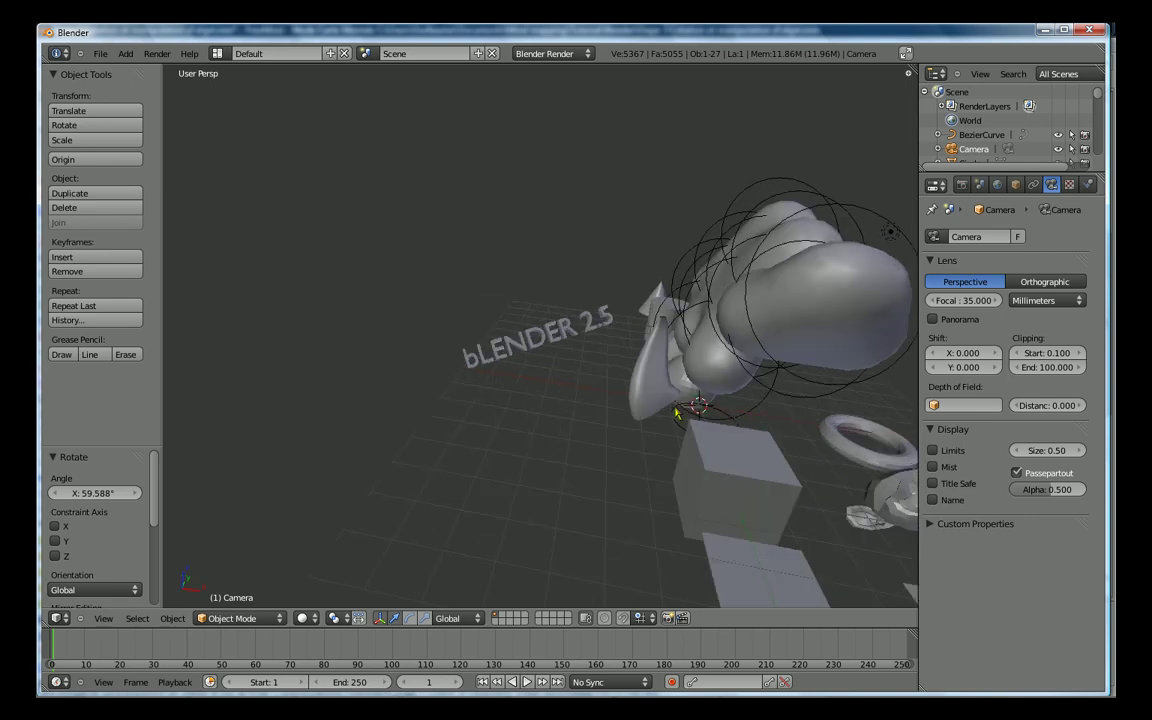
{"action": "scroll", "coordinate": [540, 385], "scroll_direction": "up", "scroll_amount": 4}
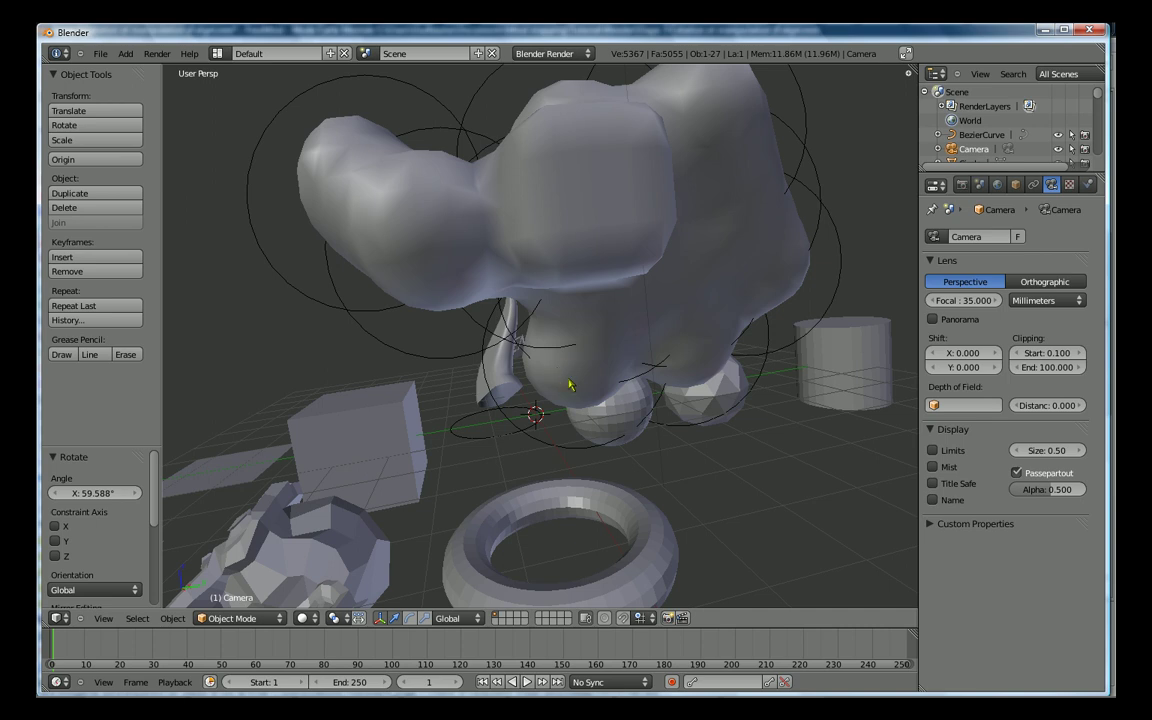
Step: Select the torus, enter Edit Mode, and view it from above
{"action": "right_click", "coordinate": [651, 556]}
{"action": "scroll", "coordinate": [600, 500], "scroll_direction": "down", "scroll_amount": 2}
{"action": "scroll", "coordinate": [558, 458], "scroll_direction": "down", "scroll_amount": 3}
{"action": "scroll", "coordinate": [558, 458], "scroll_direction": "up", "scroll_amount": 3}
{"action": "scroll", "coordinate": [600, 494], "scroll_direction": "up", "scroll_amount": 2}
{"action": "scroll", "coordinate": [660, 550], "scroll_direction": "down", "scroll_amount": 2}
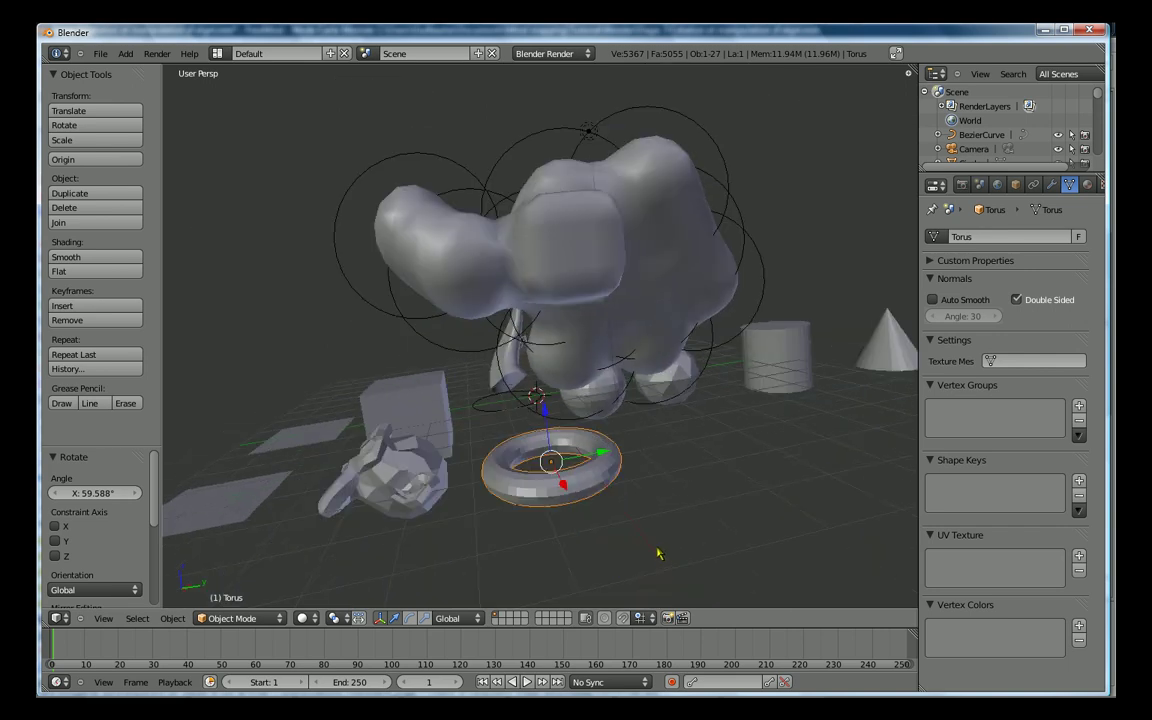
{"action": "key", "text": "Tab"}
{"action": "scroll", "coordinate": [570, 500], "scroll_direction": "up", "scroll_amount": 2}
{"action": "scroll", "coordinate": [607, 532], "scroll_direction": "up", "scroll_amount": 3}
{"action": "scroll", "coordinate": [607, 532], "scroll_direction": "down", "scroll_amount": 5}
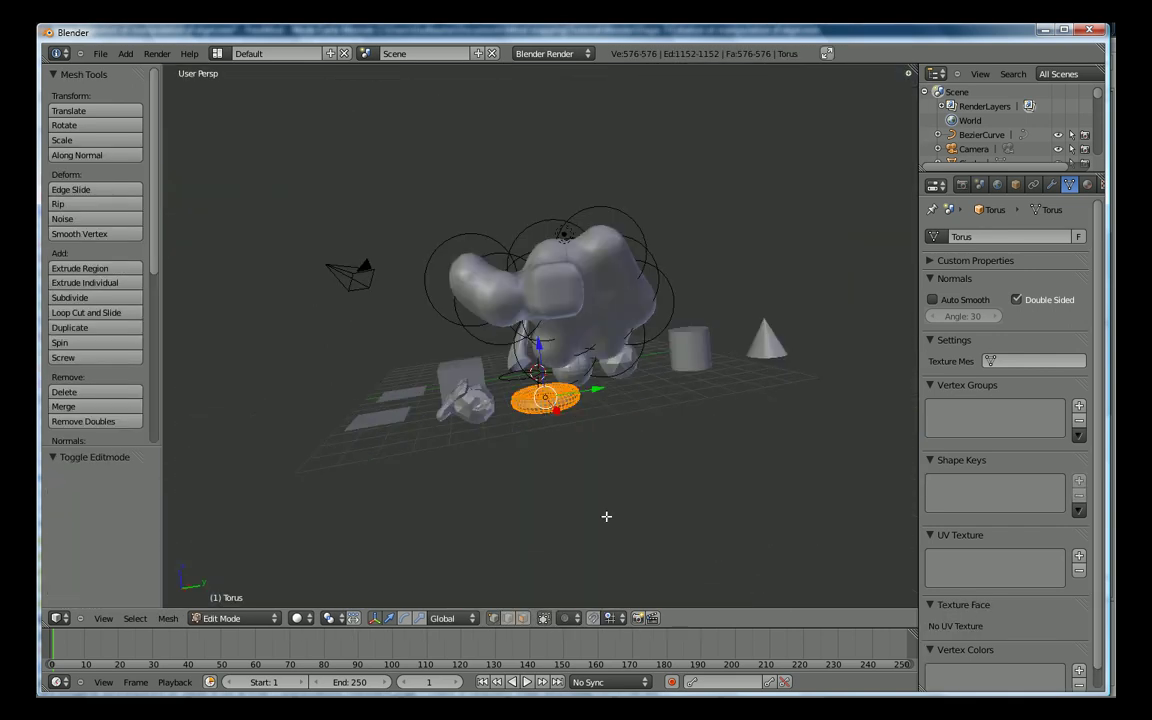
{"action": "scroll", "coordinate": [600, 510], "scroll_direction": "up", "scroll_amount": 2}
{"action": "middle_click_drag", "start_coordinate": [622, 510], "coordinate": [648, 522]}
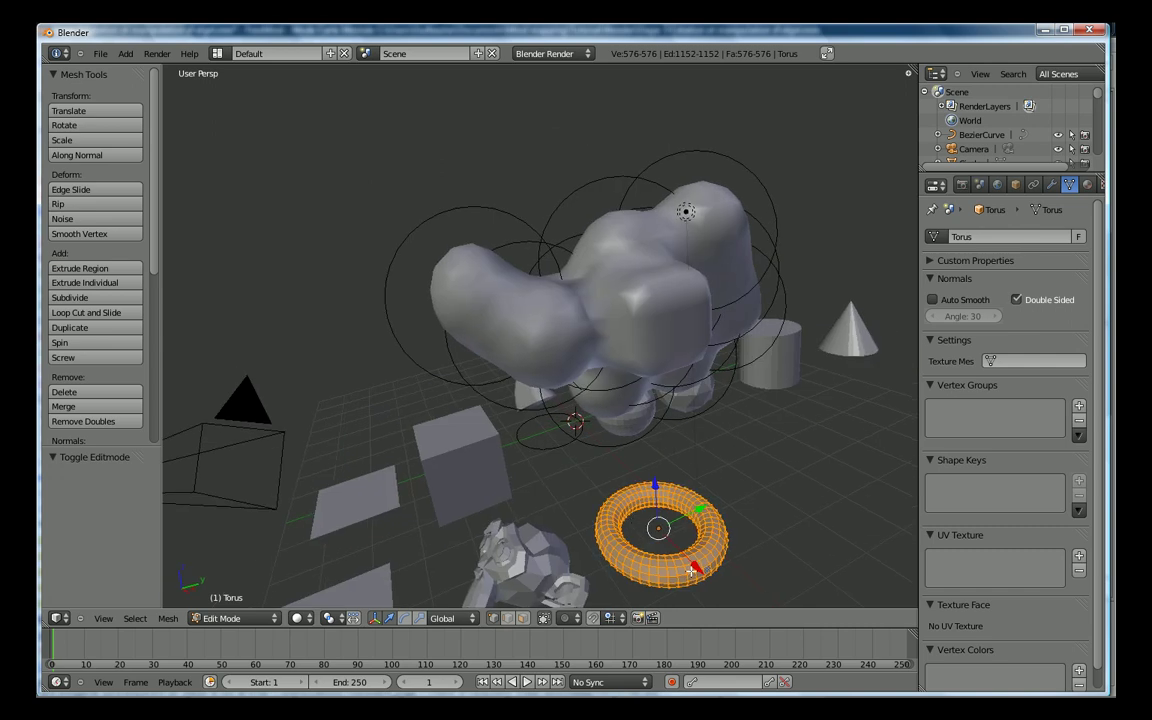
Step: Select a single vertex on the torus and centre the view on it
{"action": "right_click", "coordinate": [711, 539]}
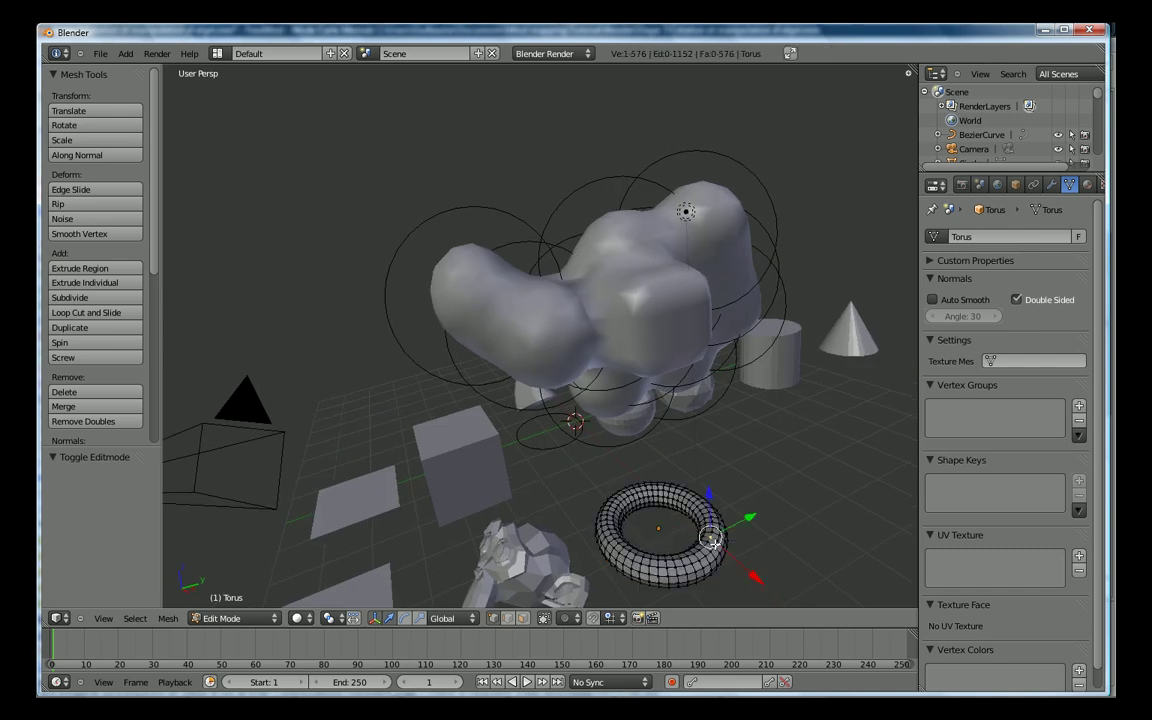
{"action": "scroll", "coordinate": [720, 545], "scroll_direction": "up", "scroll_amount": 4}
{"action": "scroll", "coordinate": [725, 548], "scroll_direction": "down", "scroll_amount": 4}
{"action": "key", "text": "KP_Decimal"}
{"action": "scroll", "coordinate": [710, 542], "scroll_direction": "down", "scroll_amount": 2}
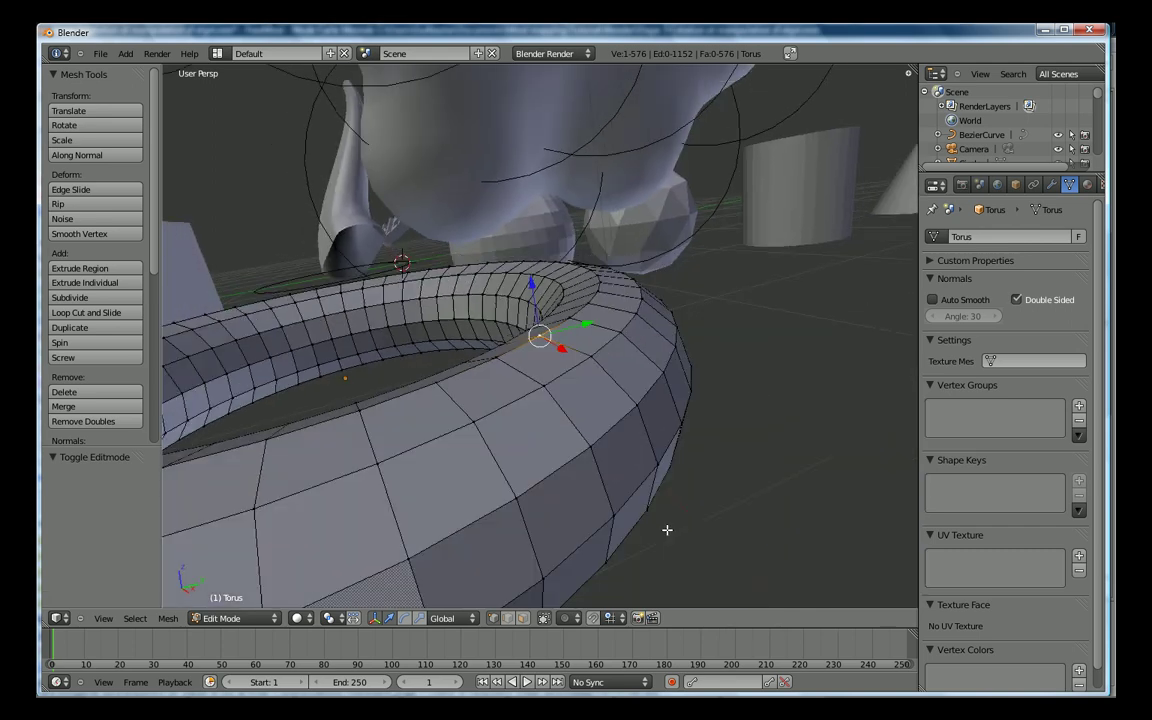
{"action": "scroll", "coordinate": [705, 530], "scroll_direction": "down", "scroll_amount": 2}
{"action": "scroll", "coordinate": [700, 515], "scroll_direction": "down", "scroll_amount": 2}
Step: Displace the selected vertex by moving it and then rotating it
{"action": "key", "text": "g"}
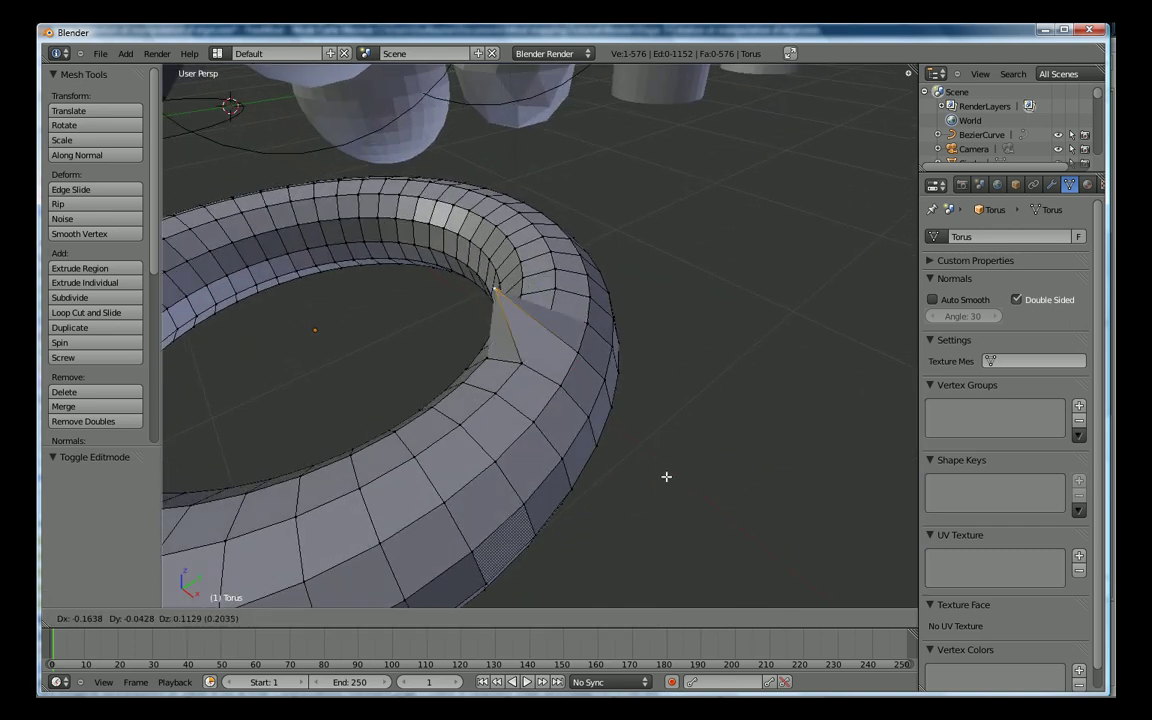
{"action": "left_click", "coordinate": [665, 470]}
{"action": "key", "text": "g"}
{"action": "left_click", "coordinate": [522, 259]}
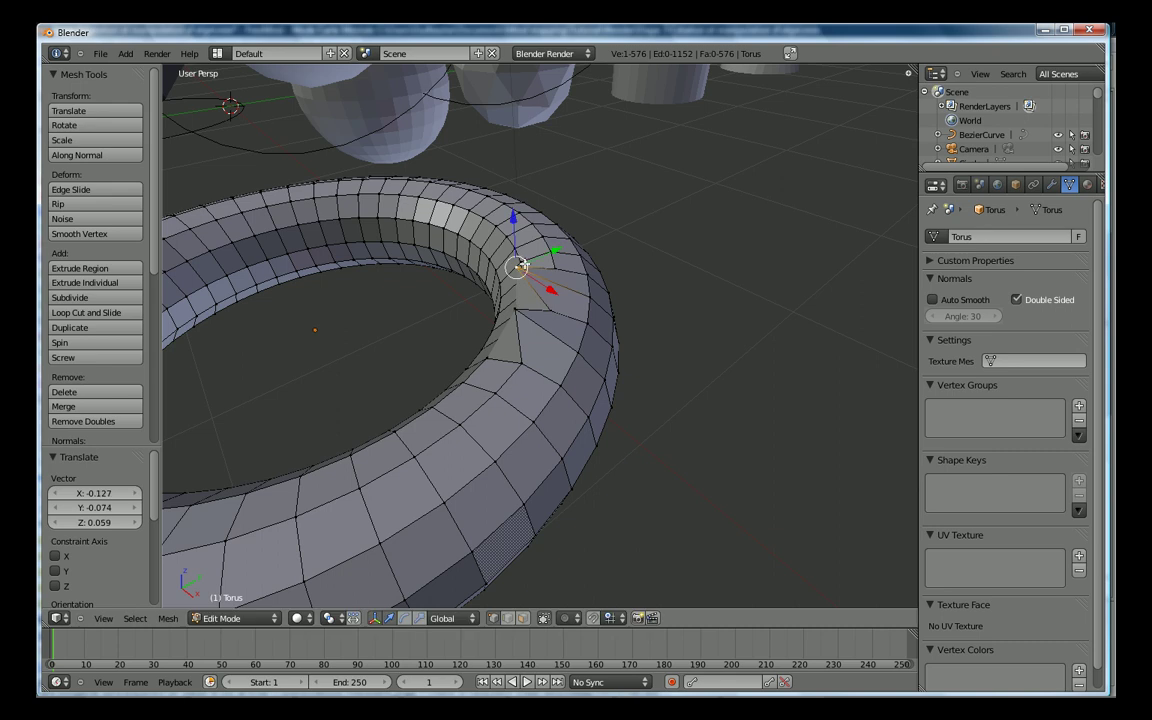
{"action": "key", "text": "g"}
{"action": "left_click", "coordinate": [514, 272]}
{"action": "key", "text": "ctrl+z"}
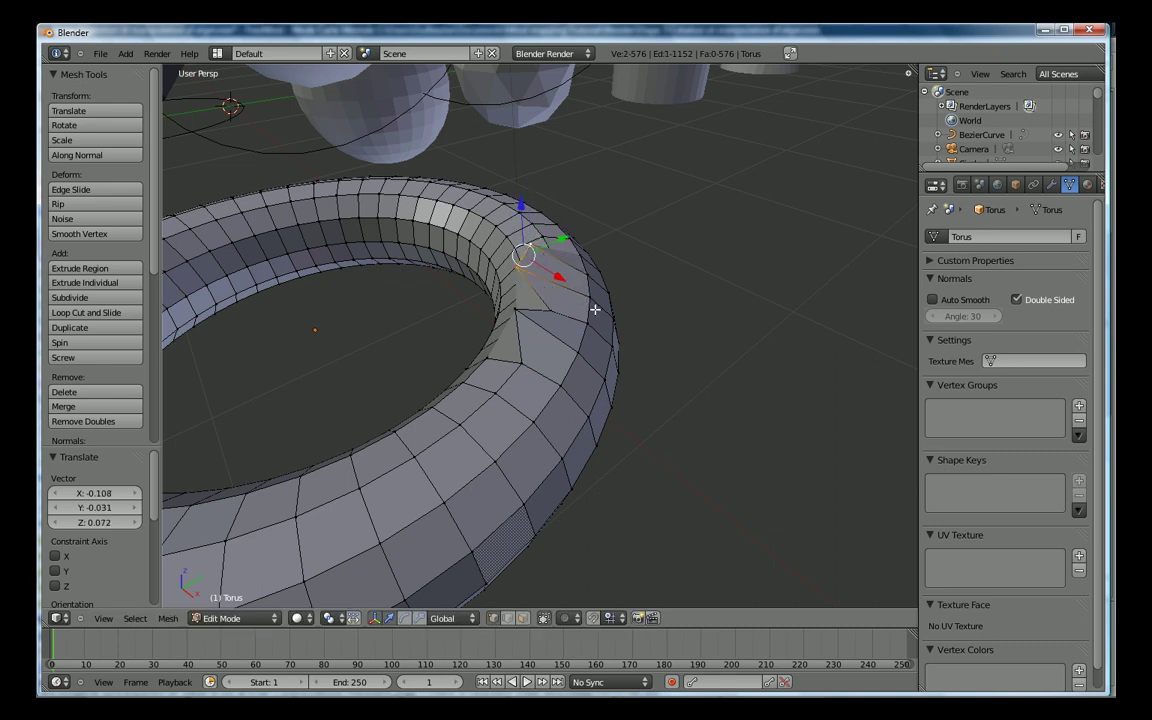
{"action": "key", "text": "r"}
{"action": "left_click", "coordinate": [616, 245]}
Step: Extrude a strip of five faces along the torus's inner ring
{"action": "middle_click_drag", "start_coordinate": [437, 262], "coordinate": [510, 304]}
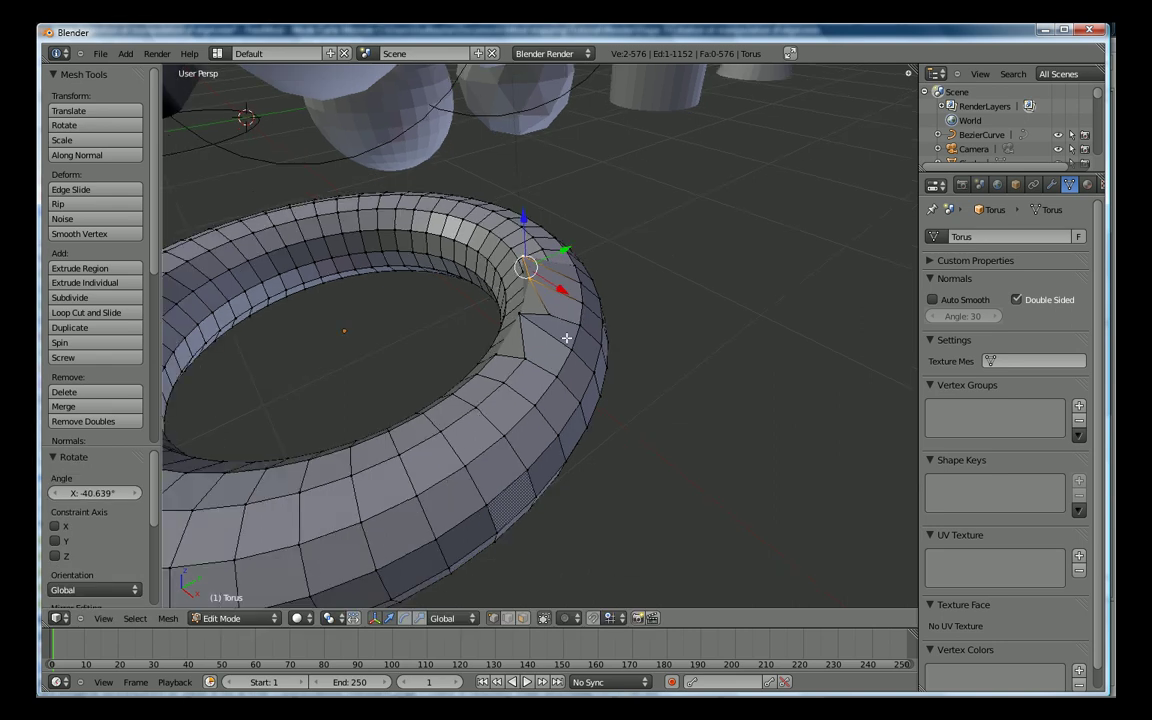
{"action": "key", "text": "e"}
{"action": "left_click", "coordinate": [518, 349]}
{"action": "key", "text": "e"}
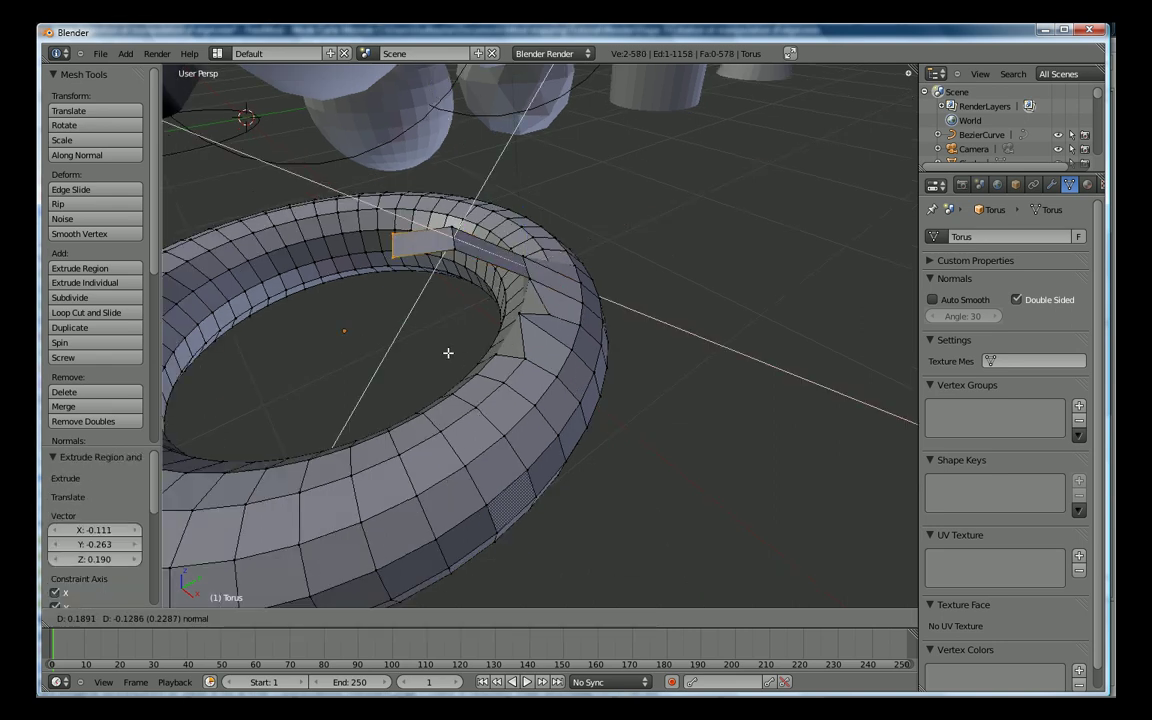
{"action": "left_click", "coordinate": [430, 410]}
{"action": "key", "text": "e"}
{"action": "left_click", "coordinate": [390, 426]}
{"action": "key", "text": "e"}
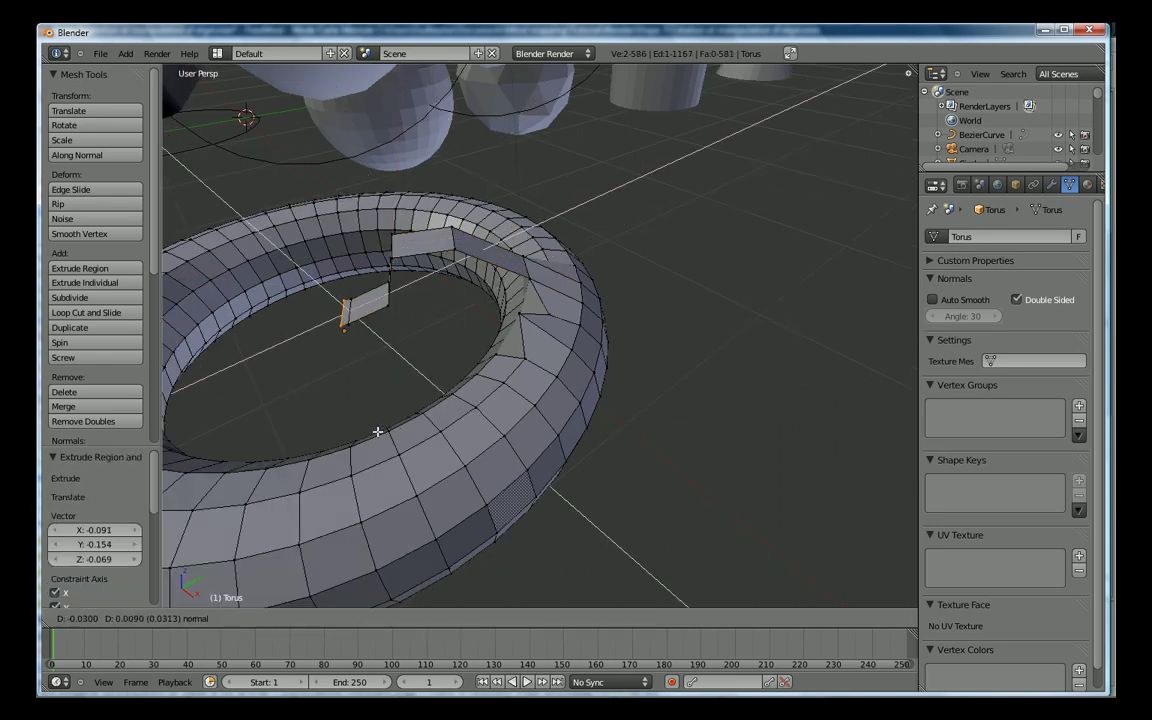
{"action": "left_click", "coordinate": [330, 455]}
{"action": "key", "text": "e"}
{"action": "left_click", "coordinate": [313, 440]}
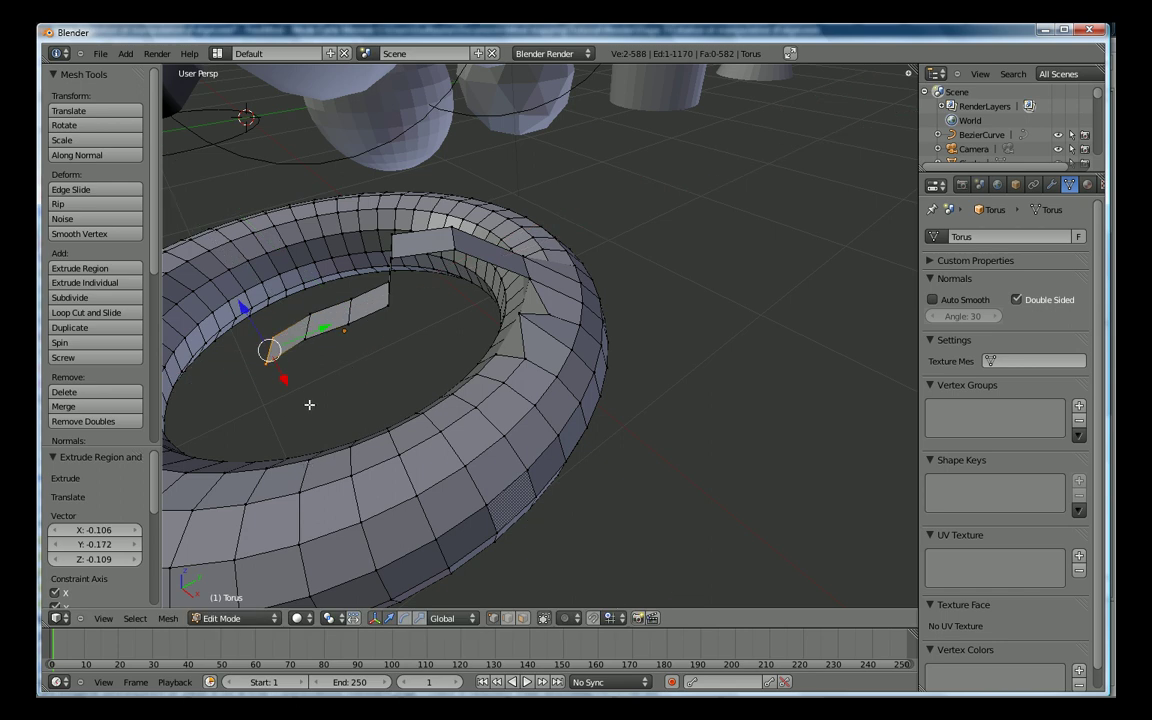
Step: Extrude the strip's last face, shrink it, and extrude it again
{"action": "right_click", "coordinate": [278, 284], "text": "shift"}
{"action": "key", "text": "e"}
{"action": "left_click", "coordinate": [284, 295]}
{"action": "key", "text": "s"}
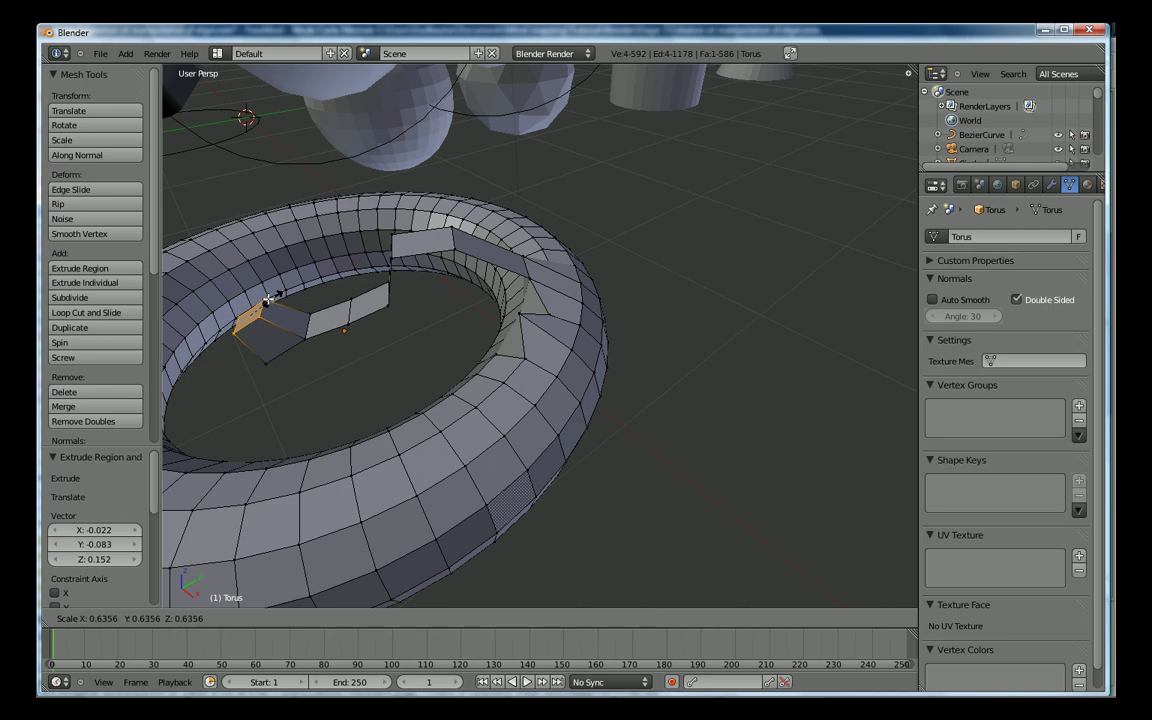
{"action": "left_click", "coordinate": [245, 298]}
{"action": "key", "text": "e"}
{"action": "left_click", "coordinate": [228, 294]}
Step: Enlarge the end face to 3.751 and extrude it once more
{"action": "key", "text": "e"}
{"action": "right_click", "coordinate": [226, 291]}
{"action": "key", "text": "s"}
{"action": "left_click", "coordinate": [230, 302]}
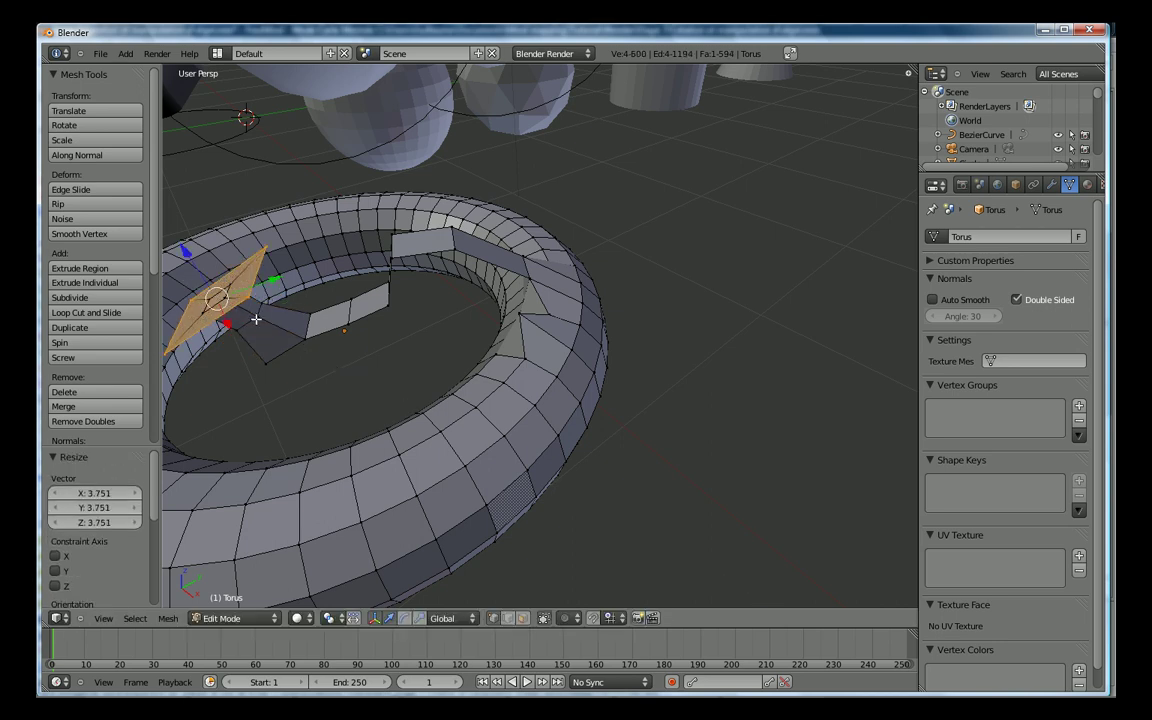
{"action": "key", "text": "e"}
{"action": "left_click", "coordinate": [219, 298]}
{"action": "middle_click_drag", "start_coordinate": [220, 300], "coordinate": [381, 348]}
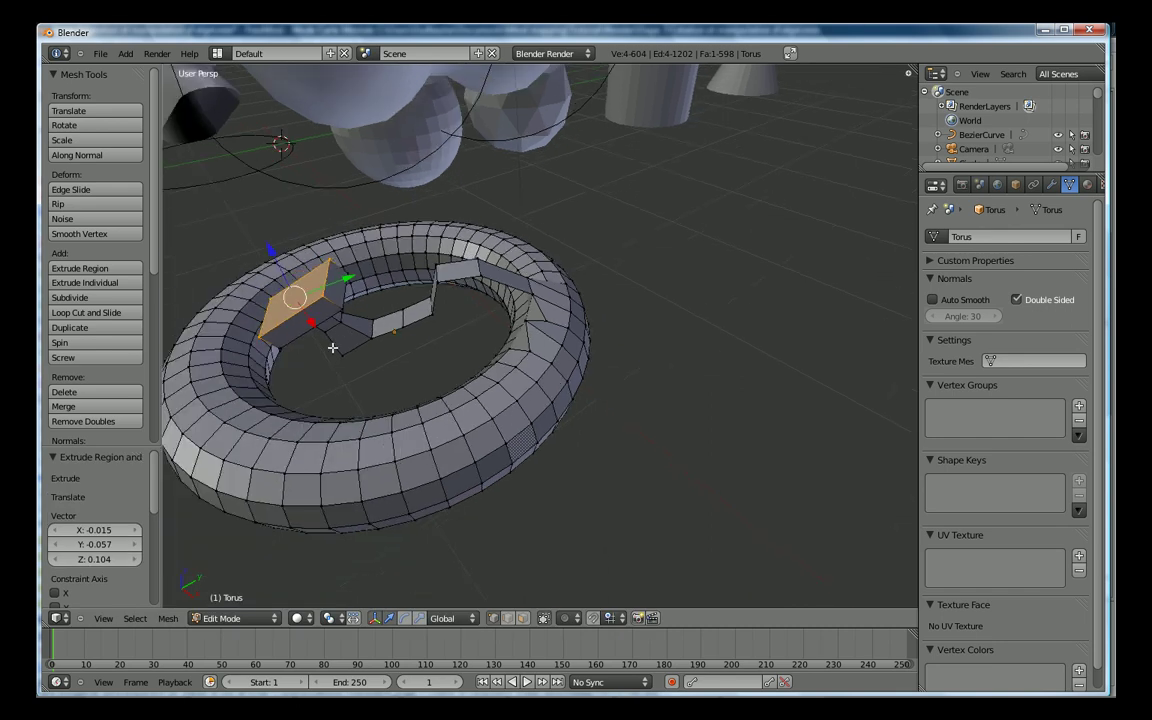